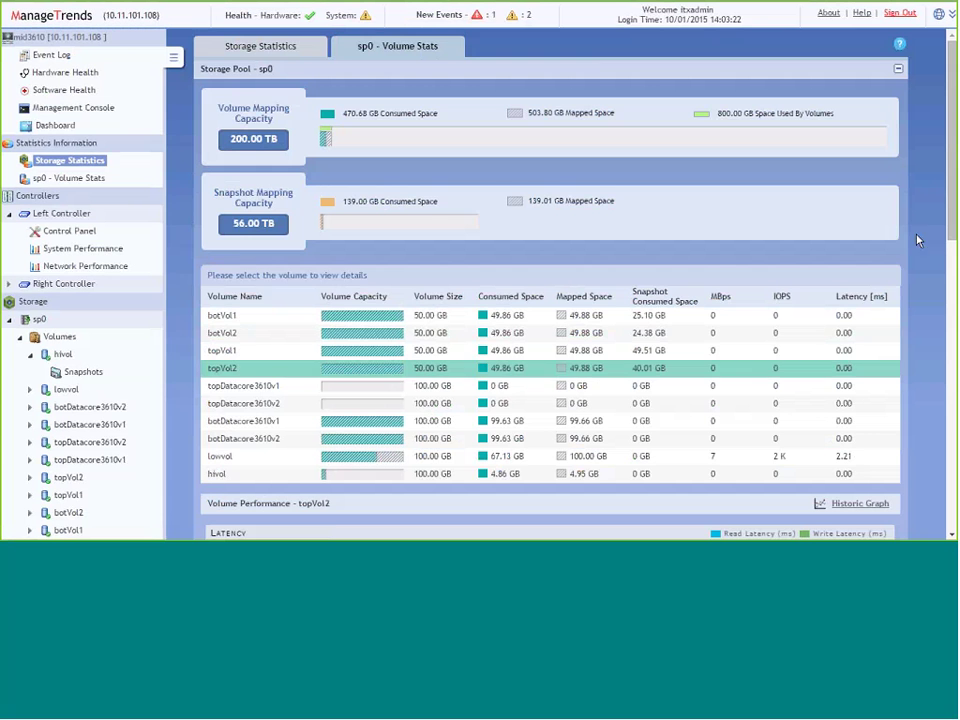
Step: Examine topVol2's latency, IOPS and throughput charts in the sp0 volume statistics, and return to the volume list
{"action": "scroll", "coordinate": [917, 238], "scroll_direction": "down", "scroll_amount": 5}
{"action": "scroll", "coordinate": [550, 285], "scroll_direction": "down", "scroll_amount": 5}
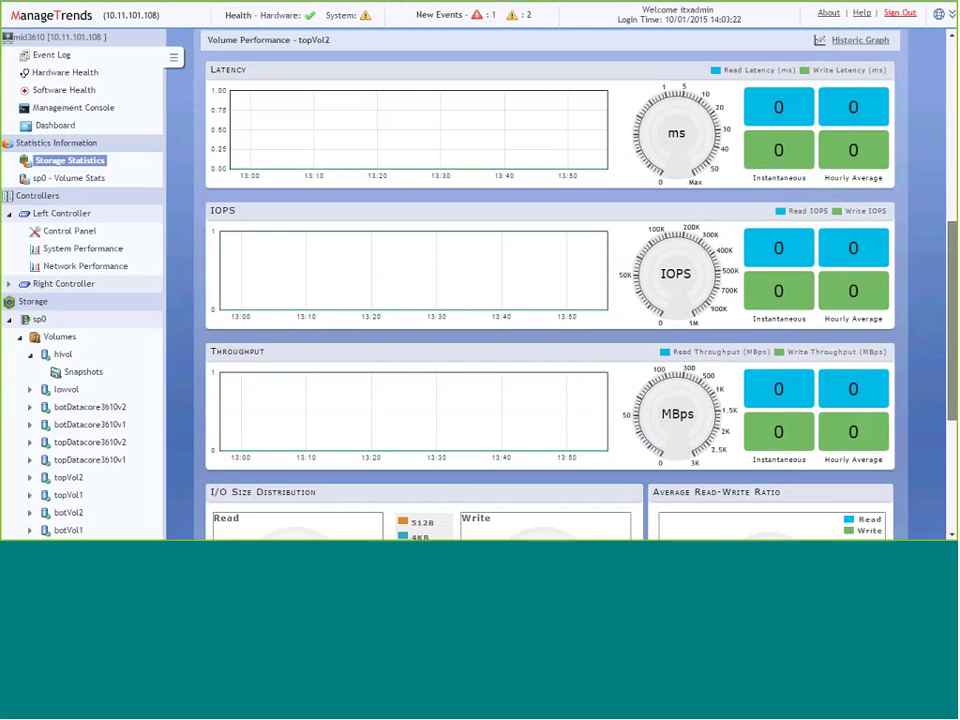
{"action": "scroll", "coordinate": [953, 216], "scroll_direction": "up", "scroll_amount": 11}
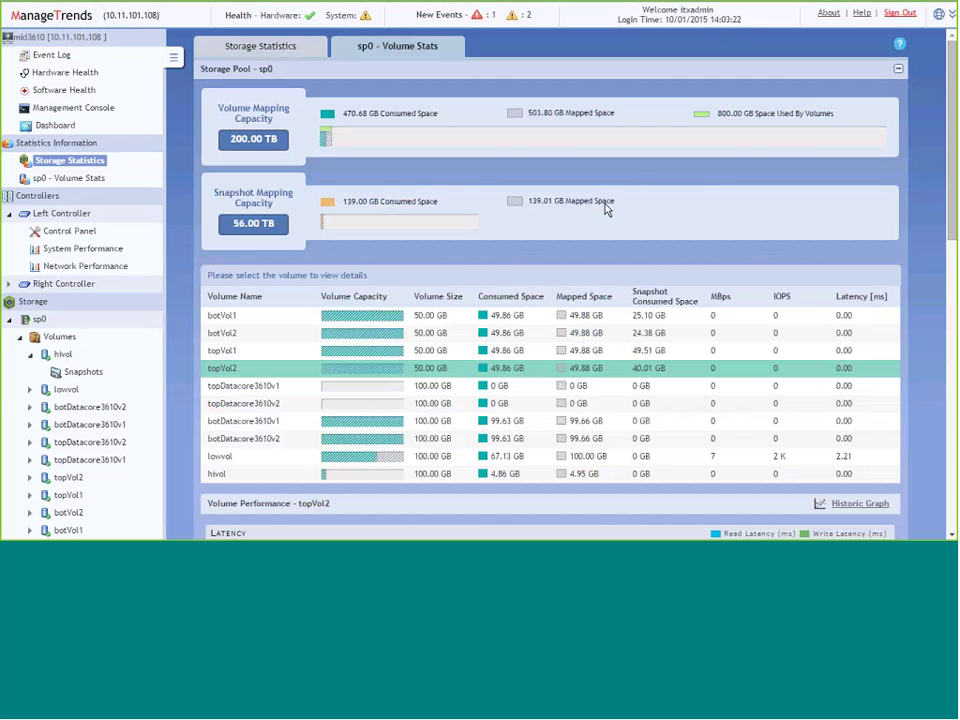
Step: Open the system hardware health information and inspect the disk slots from the front and the network ports from the rear
{"action": "left_click", "coordinate": [309, 19]}
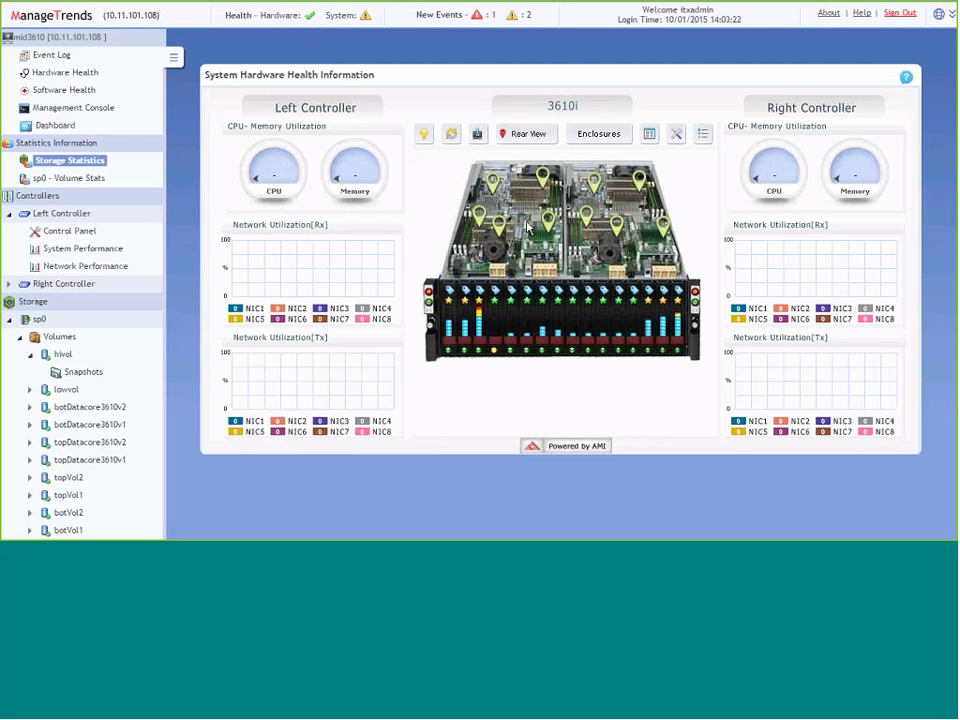
{"action": "mouse_move", "coordinate": [478, 322]}
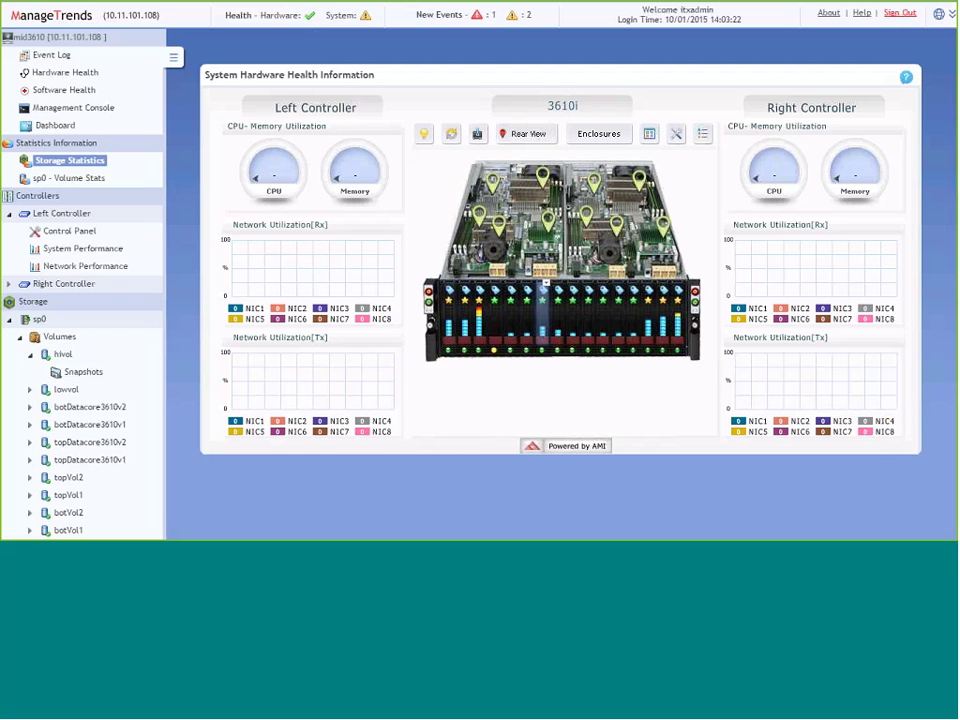
{"action": "mouse_move", "coordinate": [545, 309]}
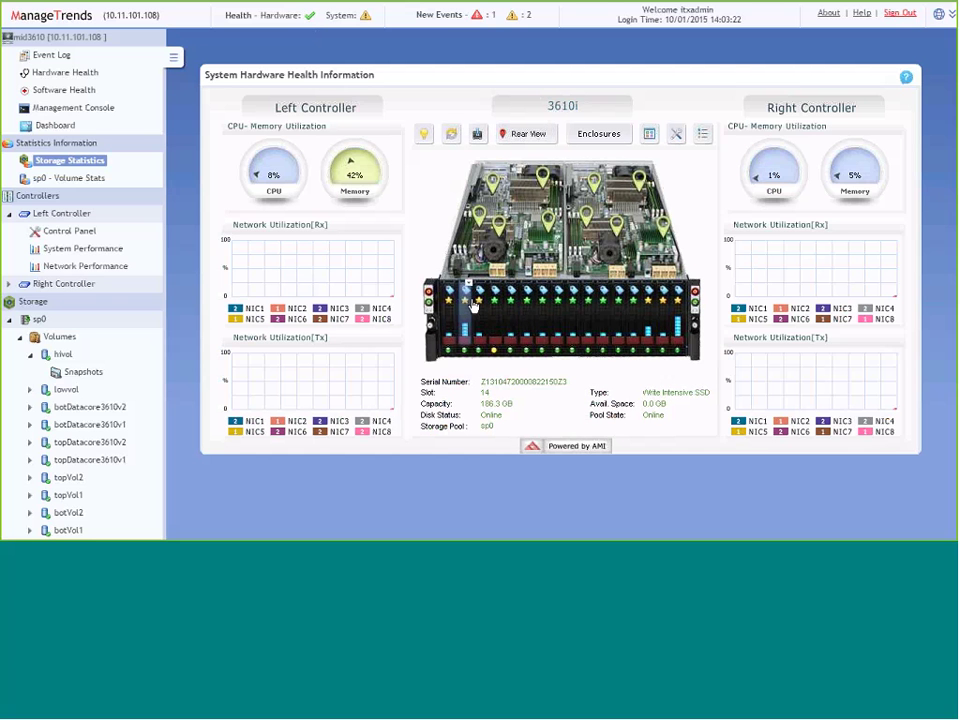
{"action": "left_click", "coordinate": [507, 140]}
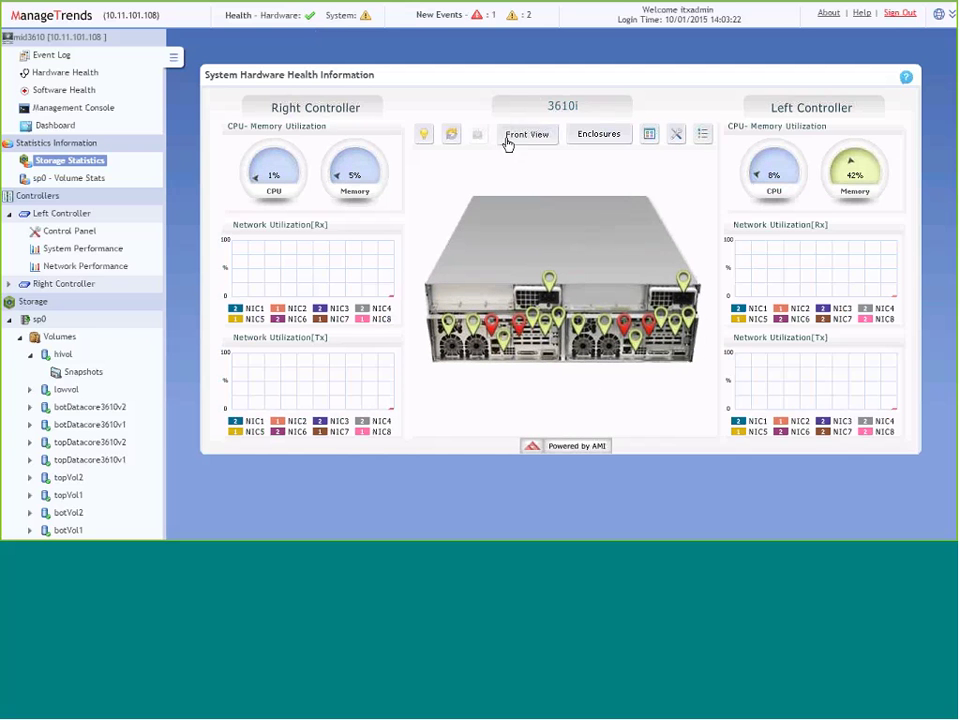
{"action": "mouse_move", "coordinate": [519, 326]}
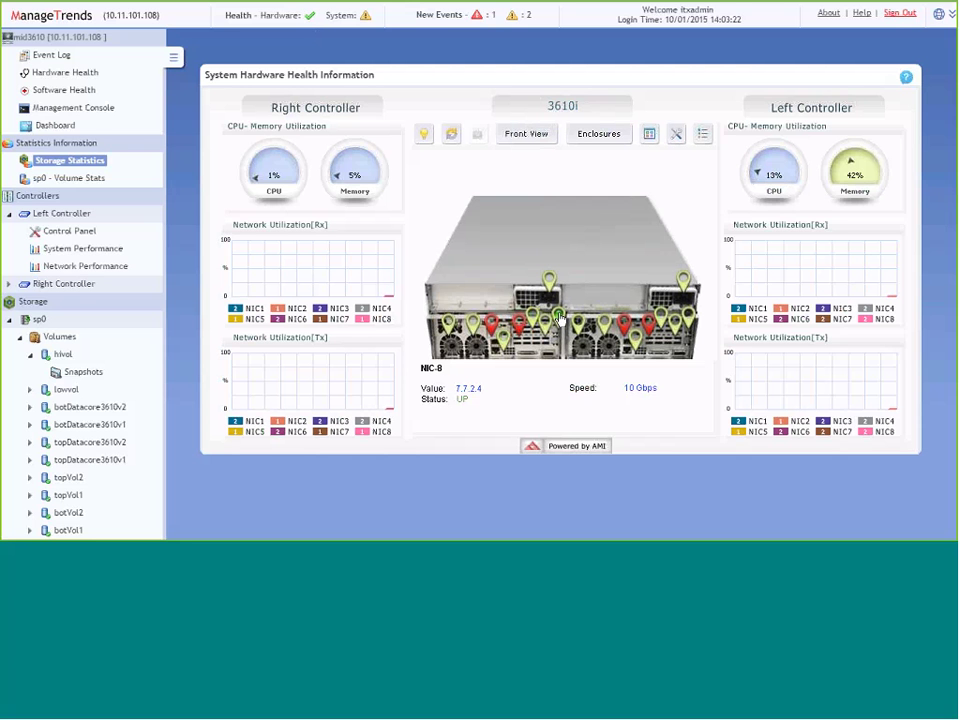
Step: View the enclosure overview of the hardware, and open the event log
{"action": "left_click", "coordinate": [587, 136]}
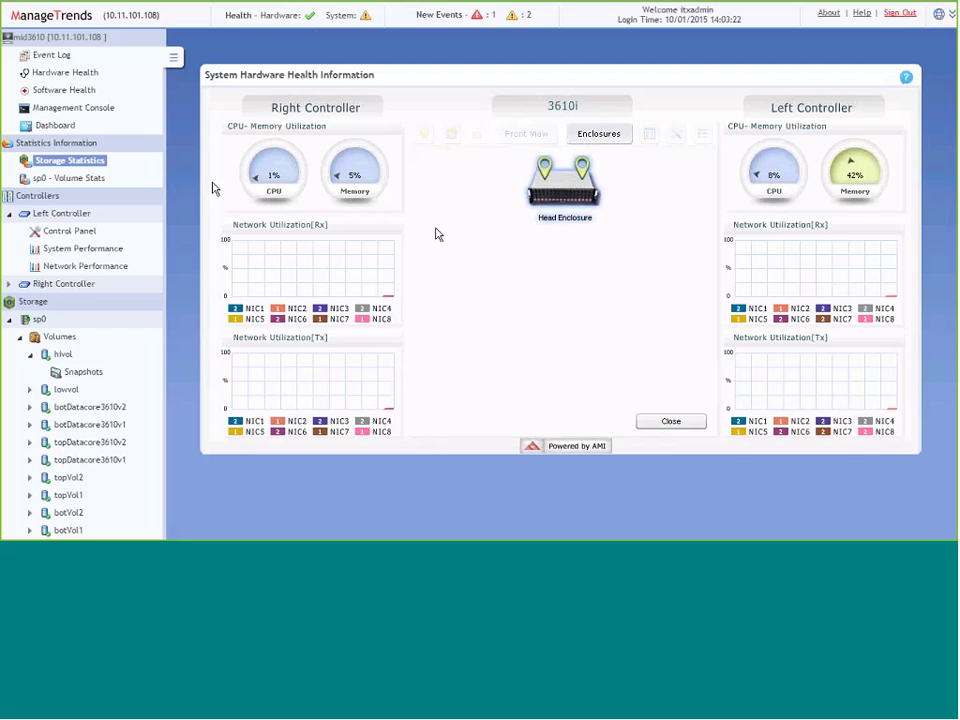
{"action": "left_click", "coordinate": [58, 64]}
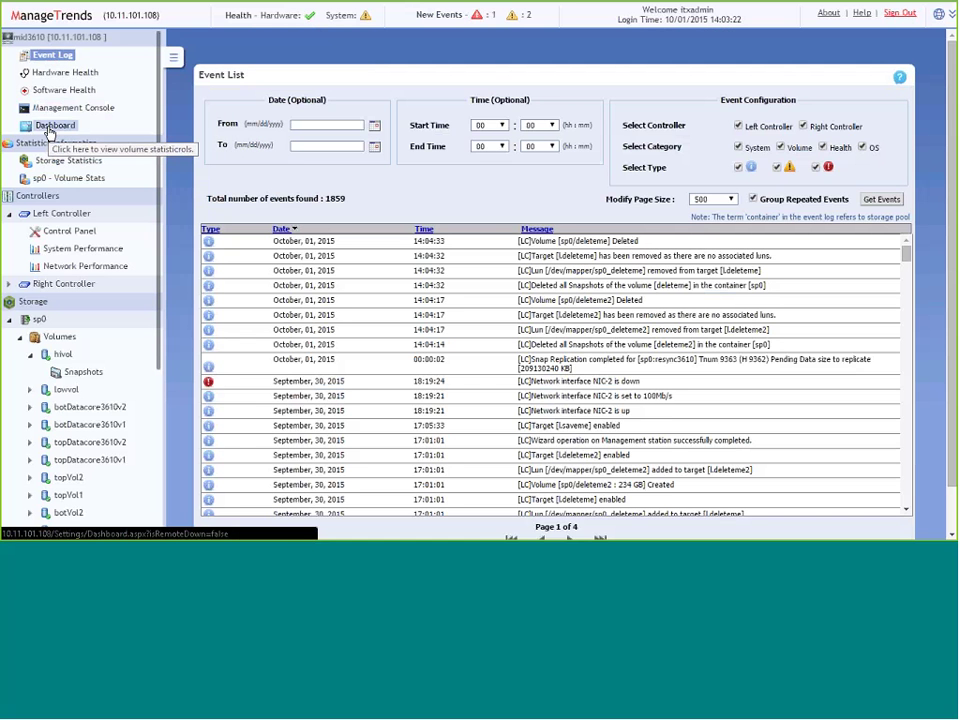
Step: Review the dashboard's UPS options with UPS configuration enabled and SNMP-UPS as the connection type, and return to the dashboard without applying
{"action": "left_click", "coordinate": [52, 127]}
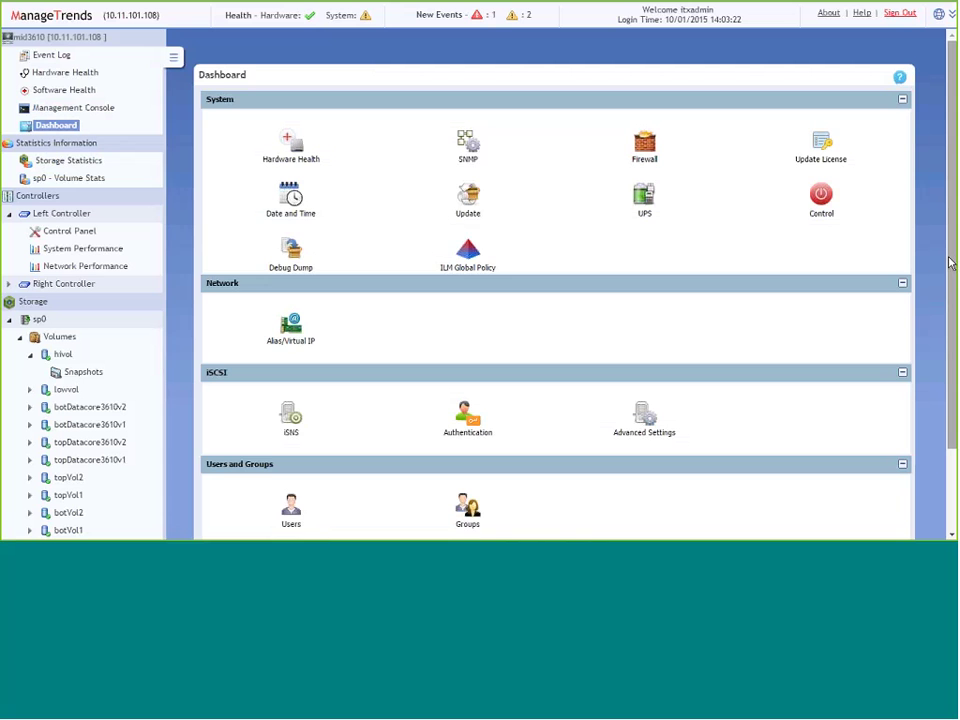
{"action": "left_click", "coordinate": [645, 197]}
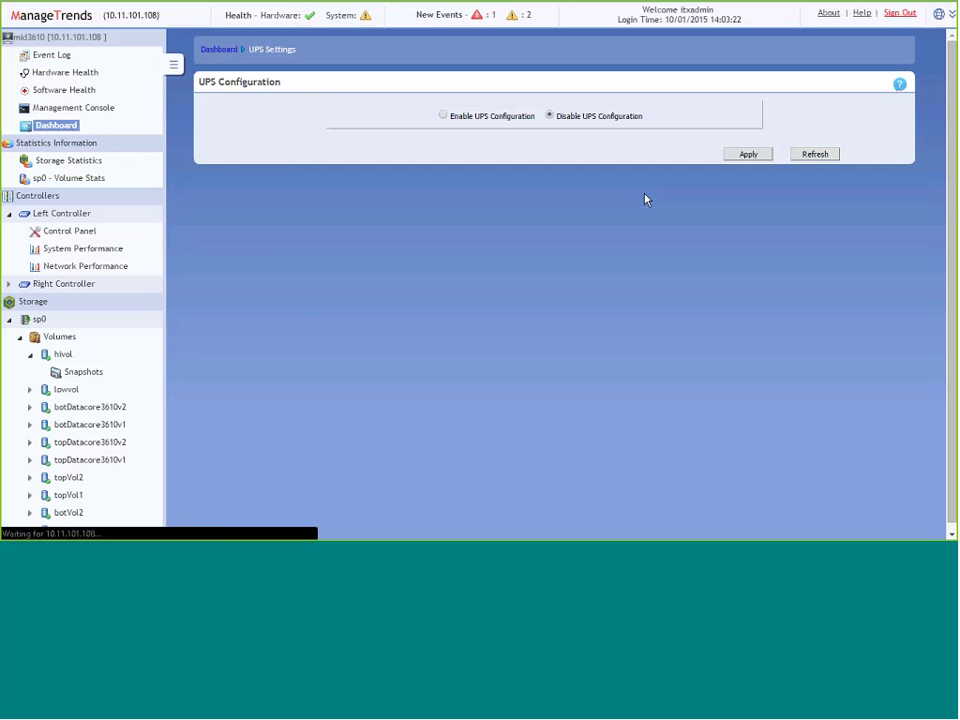
{"action": "left_click", "coordinate": [444, 117]}
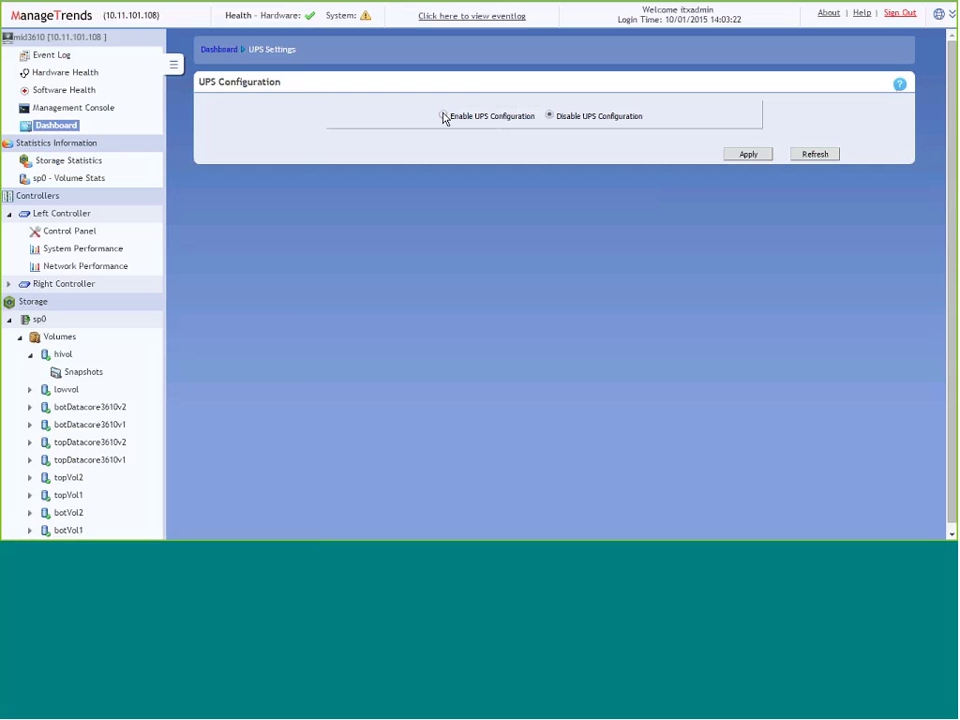
{"action": "left_click", "coordinate": [578, 147]}
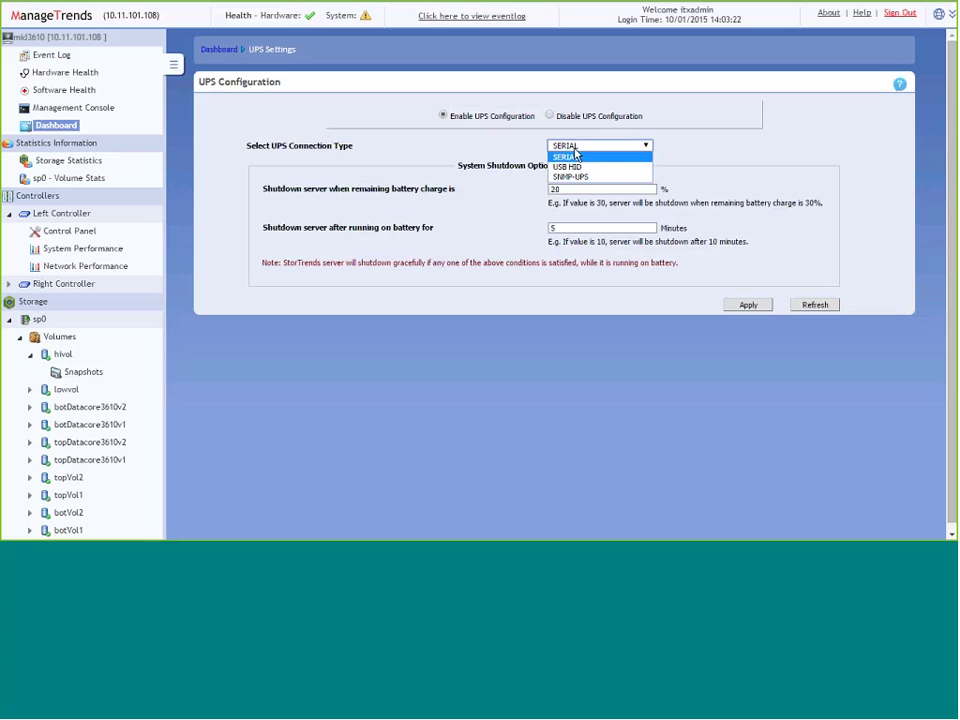
{"action": "left_click", "coordinate": [570, 176]}
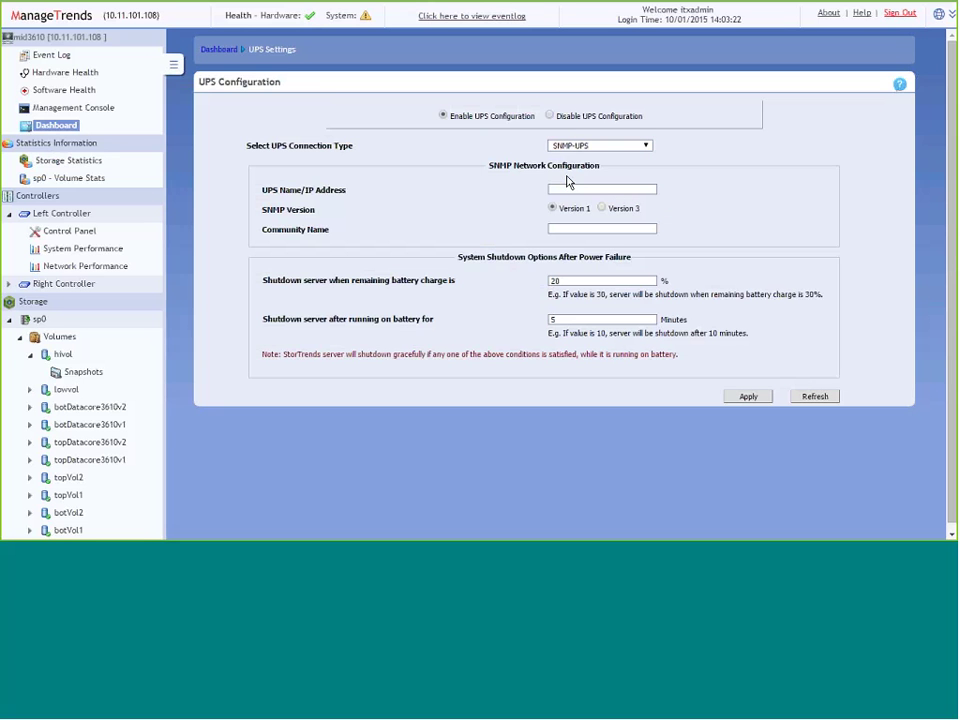
{"action": "left_click", "coordinate": [576, 190]}
{"action": "left_click", "coordinate": [222, 52]}
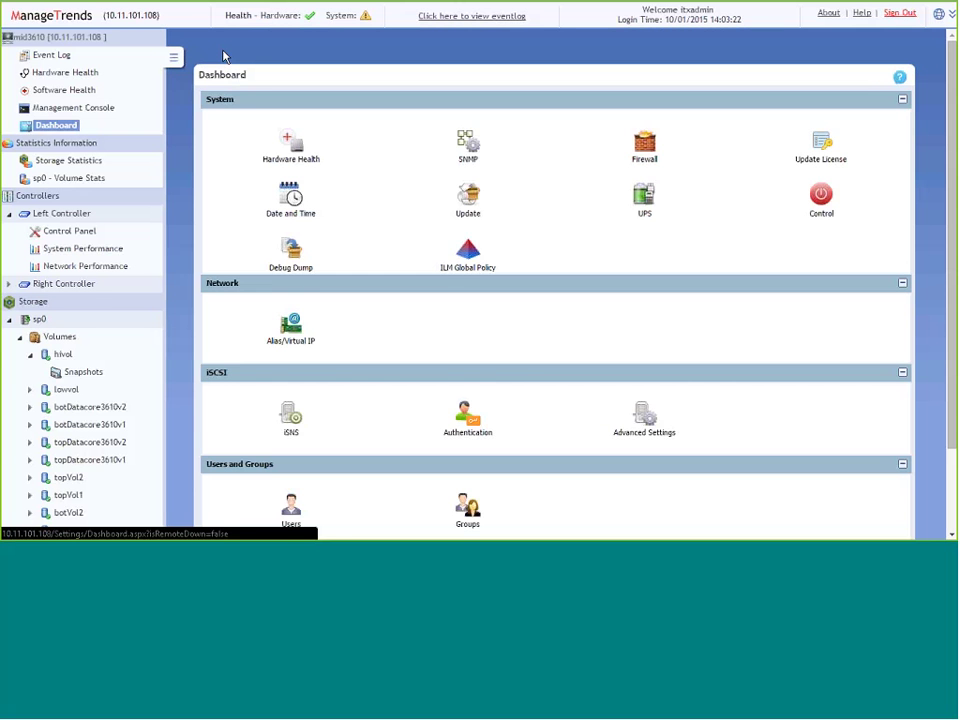
Step: Demonstrate the Patch update type with the file patch-5.0.1005_1.0-5.0.1011_1.1.tar.gz, and return to the dashboard without starting the update
{"action": "left_click", "coordinate": [467, 199]}
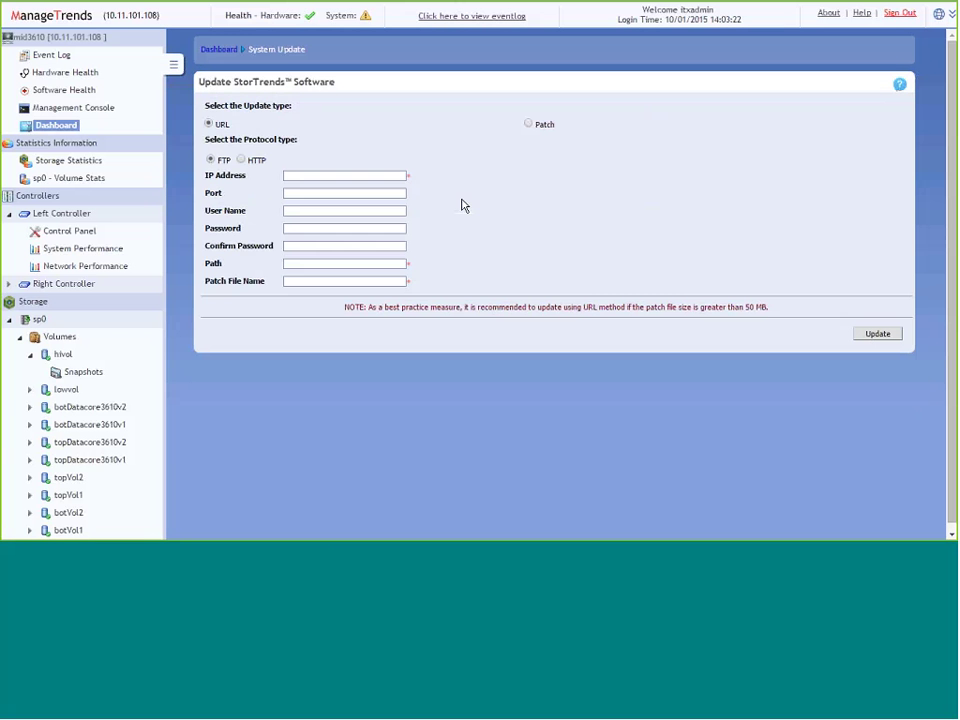
{"action": "left_click", "coordinate": [530, 124]}
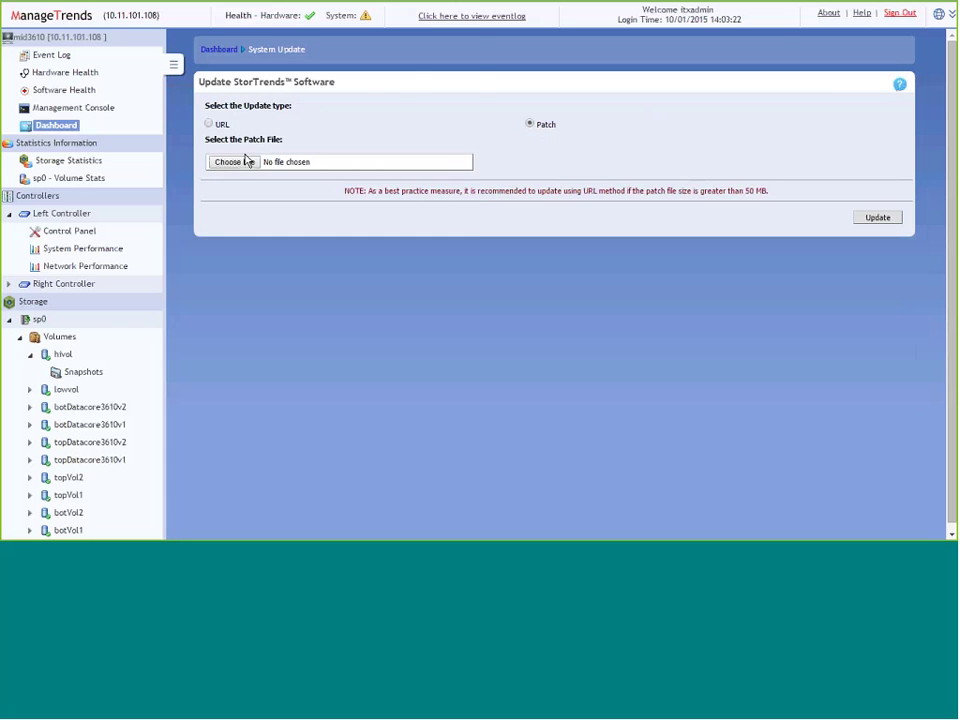
{"action": "left_click", "coordinate": [246, 162]}
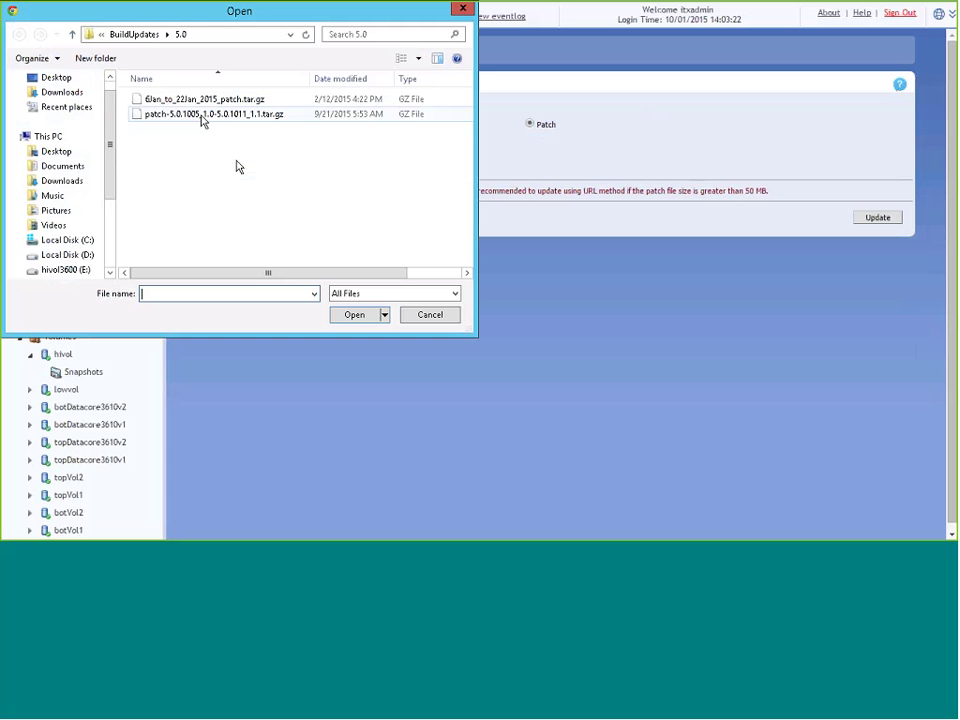
{"action": "left_click", "coordinate": [200, 114]}
{"action": "scroll", "coordinate": [60, 200], "scroll_direction": "down", "scroll_amount": 3}
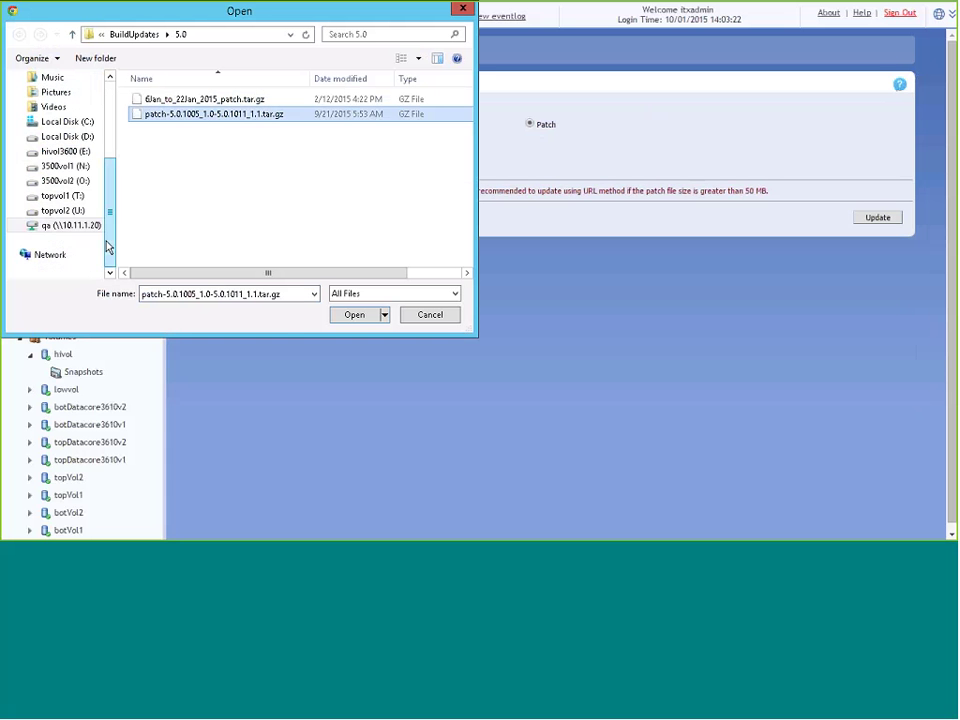
{"action": "left_click", "coordinate": [360, 316]}
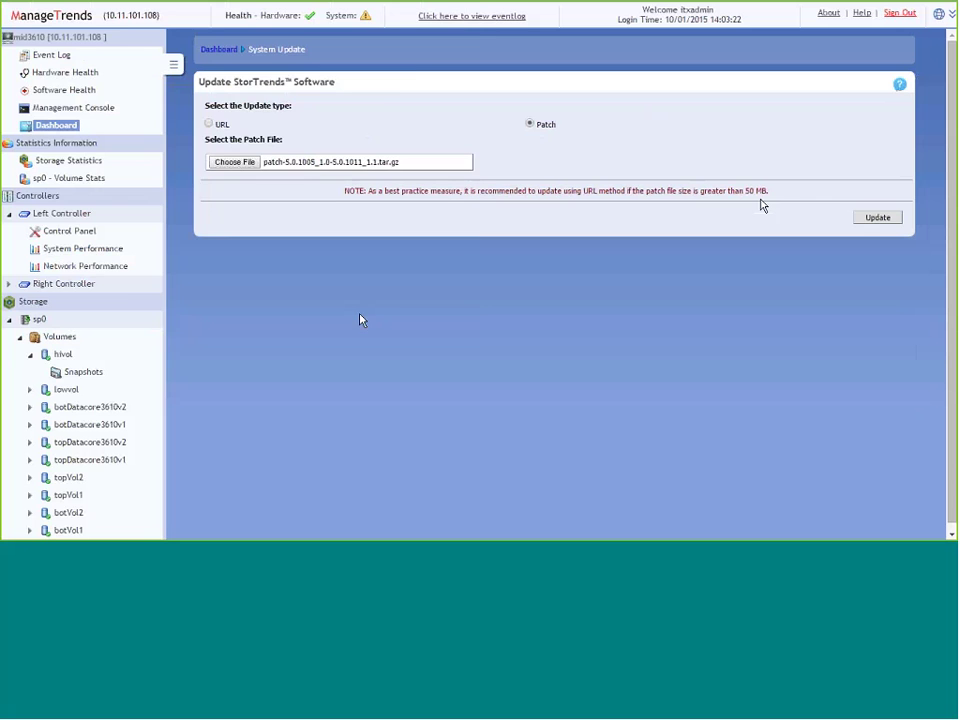
{"action": "left_click", "coordinate": [225, 48]}
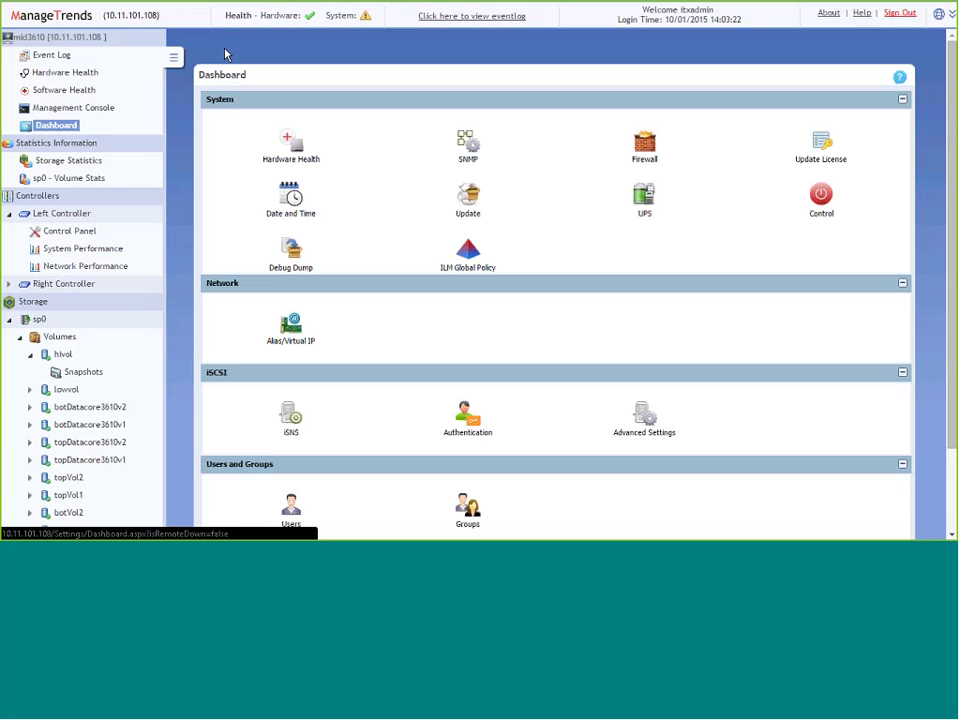
Step: View the options for creating, downloading and uploading a debug dump, and return to the dashboard
{"action": "left_click", "coordinate": [291, 252]}
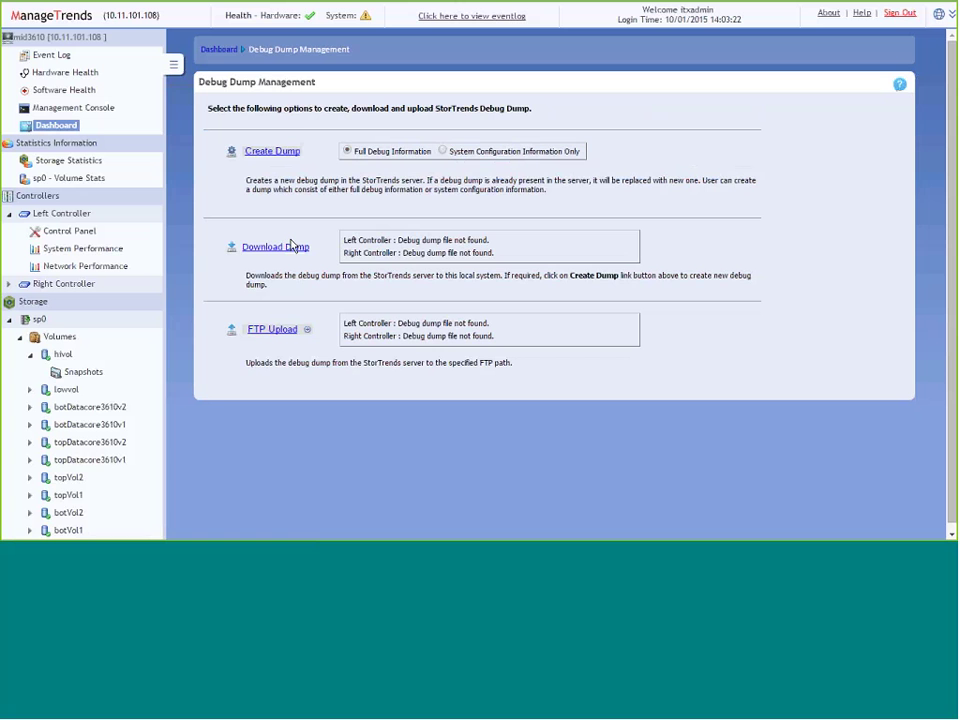
{"action": "left_click", "coordinate": [222, 52]}
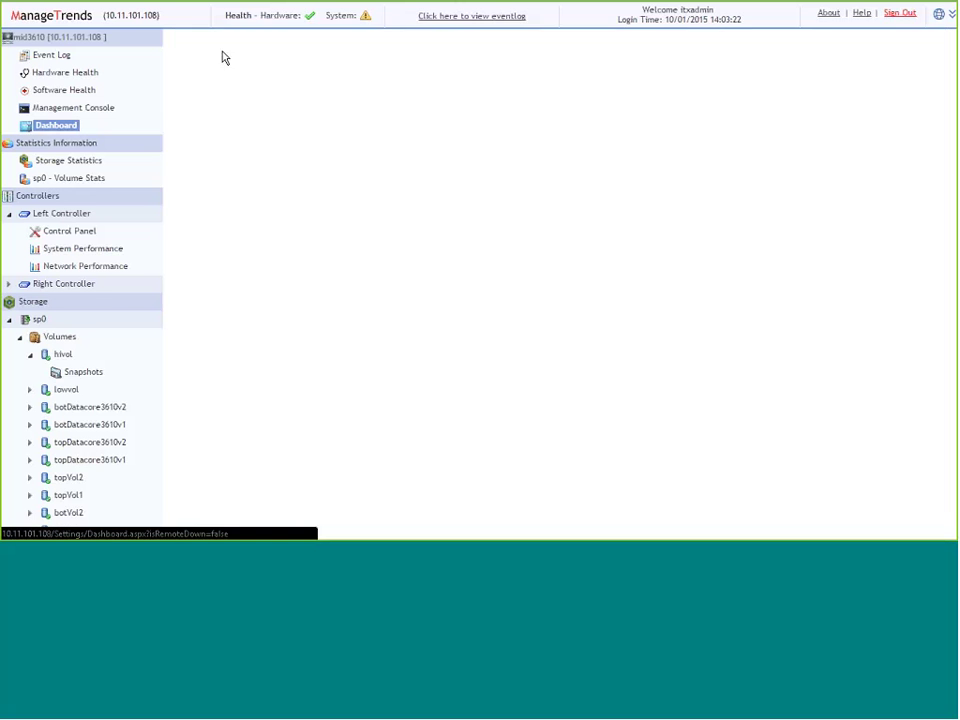
Step: Open the email alert settings and review the mail server address and the configured recipients
{"action": "scroll", "coordinate": [671, 480], "scroll_direction": "down", "scroll_amount": 2}
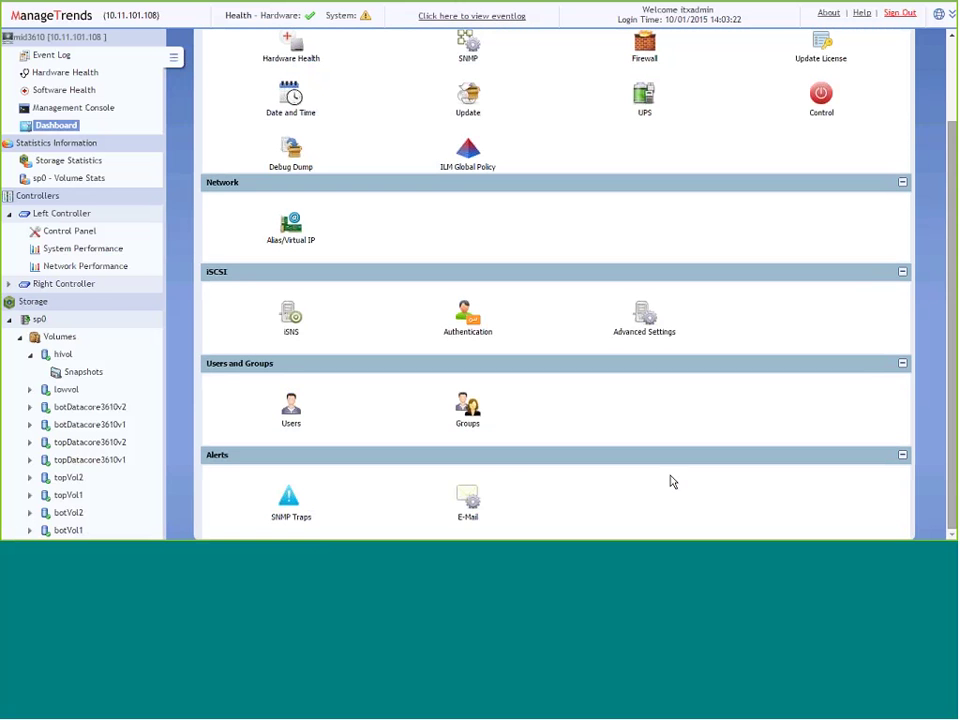
{"action": "left_click", "coordinate": [462, 502]}
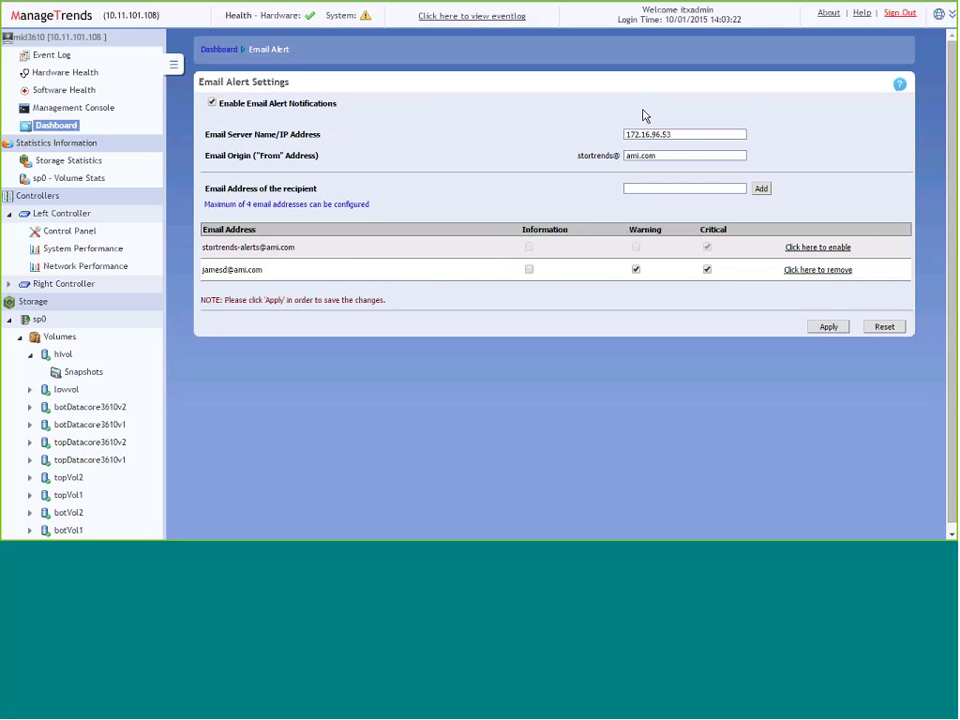
{"action": "double_click", "coordinate": [674, 134]}
{"action": "left_click", "coordinate": [203, 278]}
{"action": "left_click_drag", "start_coordinate": [203, 278], "coordinate": [265, 272]}
{"action": "left_click", "coordinate": [267, 274]}
Step: Open the lowvol volume and examine its target information and its performance profile by tier
{"action": "scroll", "coordinate": [156, 108], "scroll_direction": "down", "scroll_amount": 1}
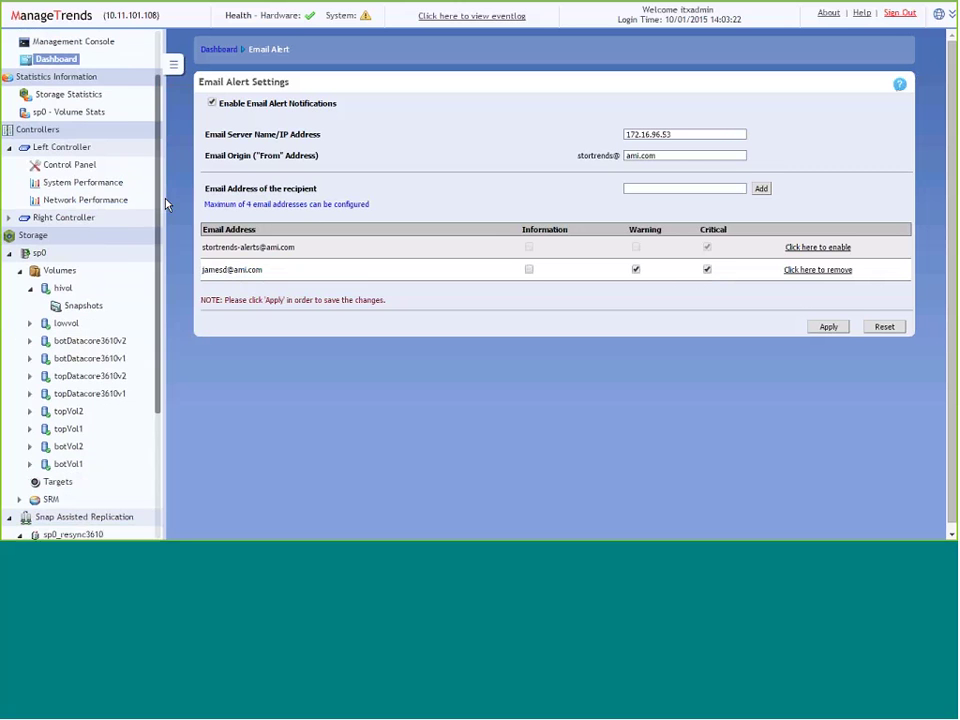
{"action": "left_click", "coordinate": [66, 326]}
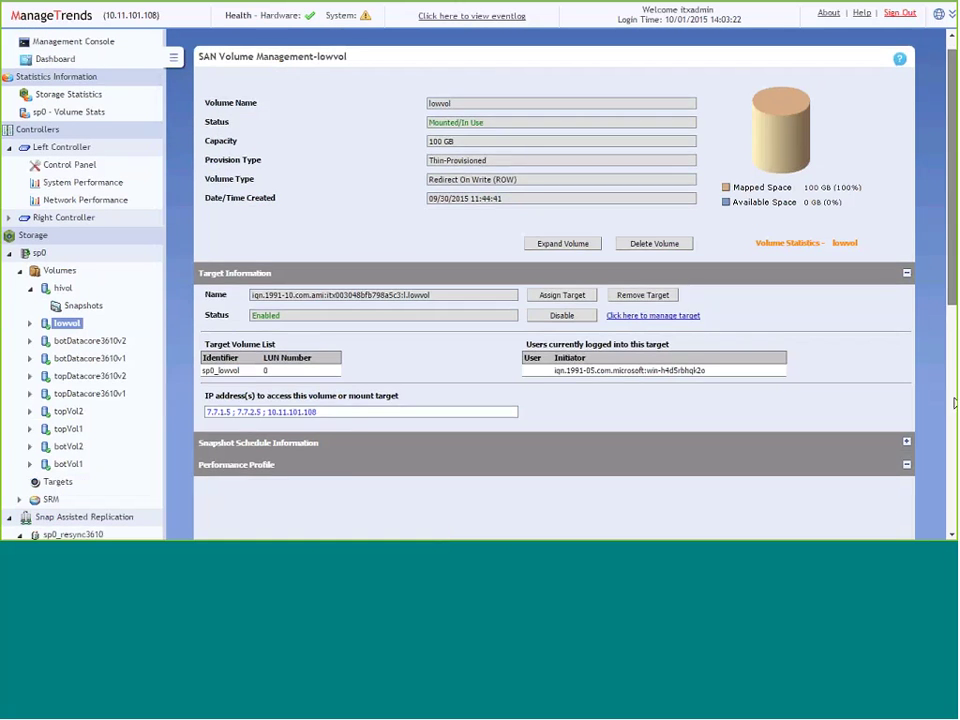
{"action": "scroll", "coordinate": [766, 347], "scroll_direction": "down", "scroll_amount": 3}
{"action": "scroll", "coordinate": [555, 300], "scroll_direction": "up", "scroll_amount": 1}
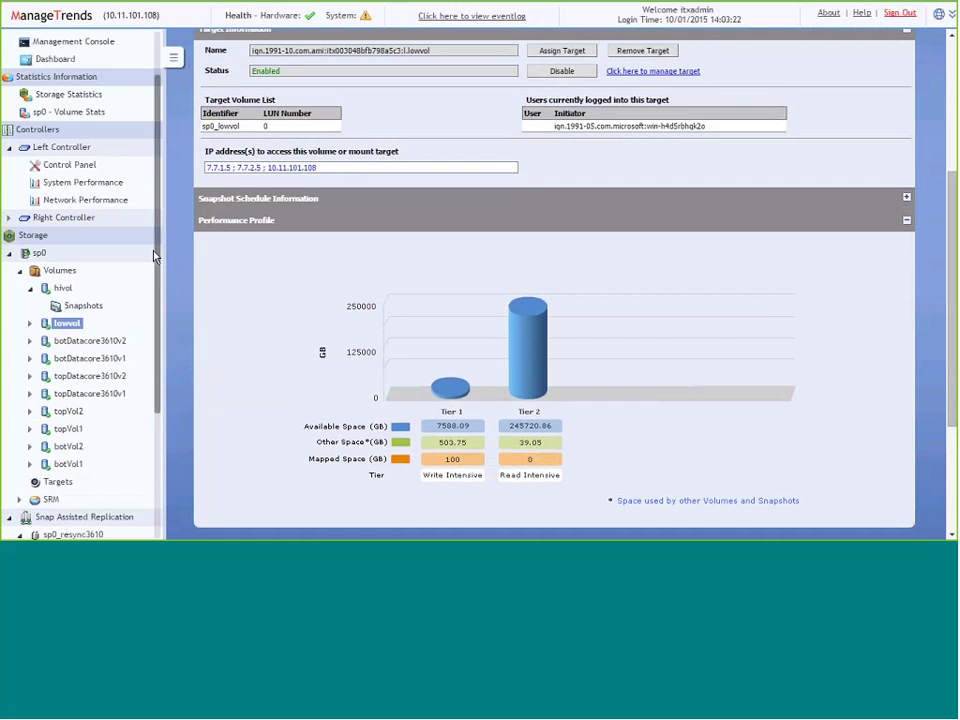
Step: Open the Information Life Cycle report for storage pool sp0 from its SRM reports
{"action": "scroll", "coordinate": [125, 298], "scroll_direction": "down", "scroll_amount": 2}
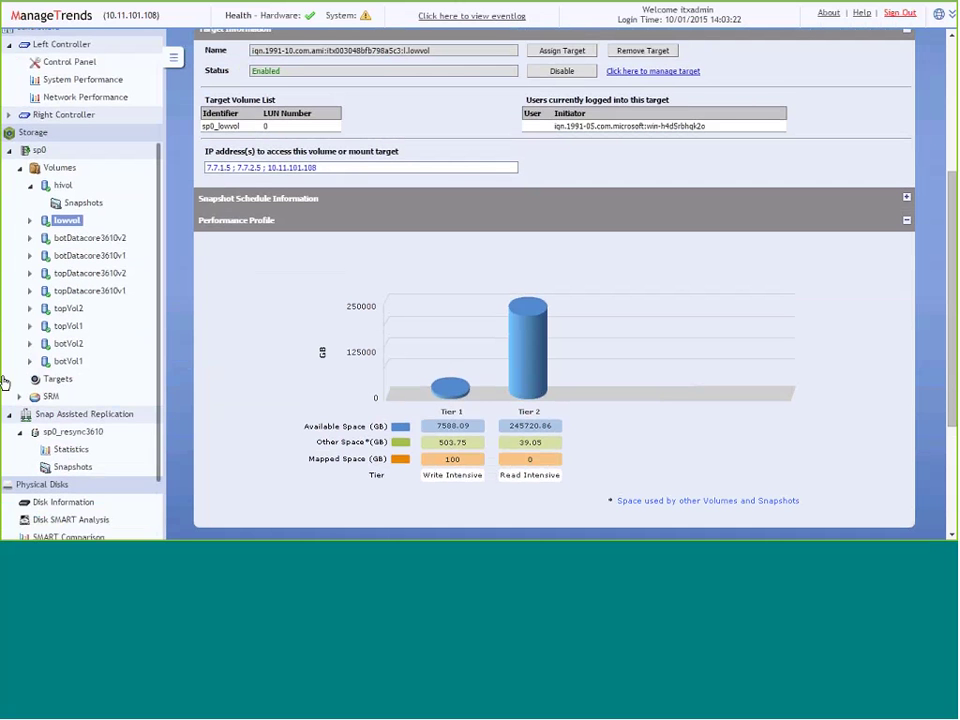
{"action": "left_click", "coordinate": [18, 399]}
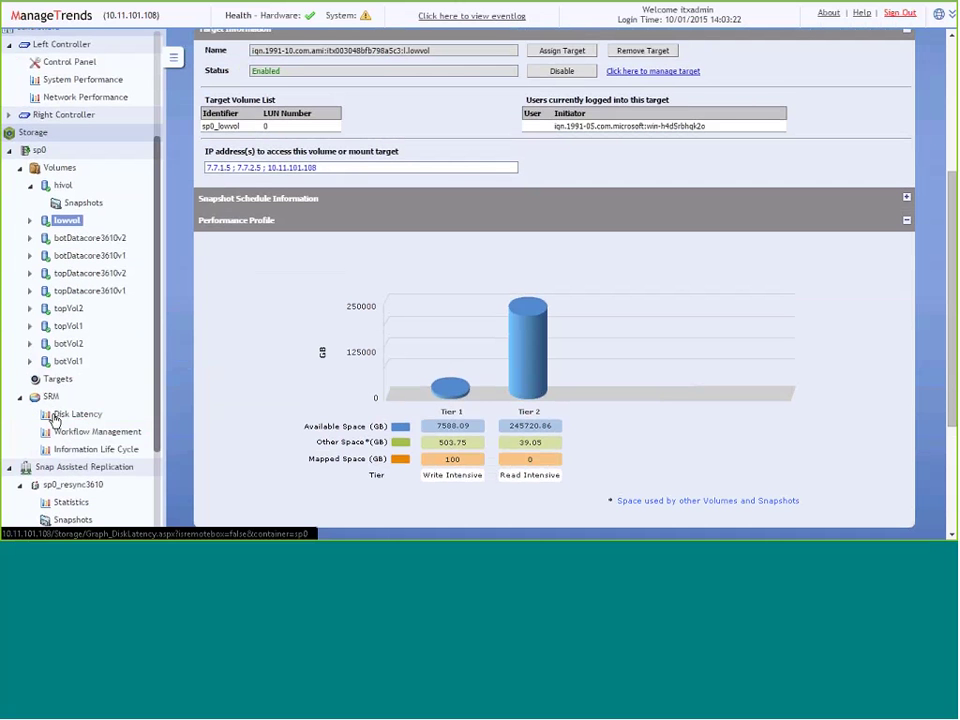
{"action": "left_click", "coordinate": [76, 456]}
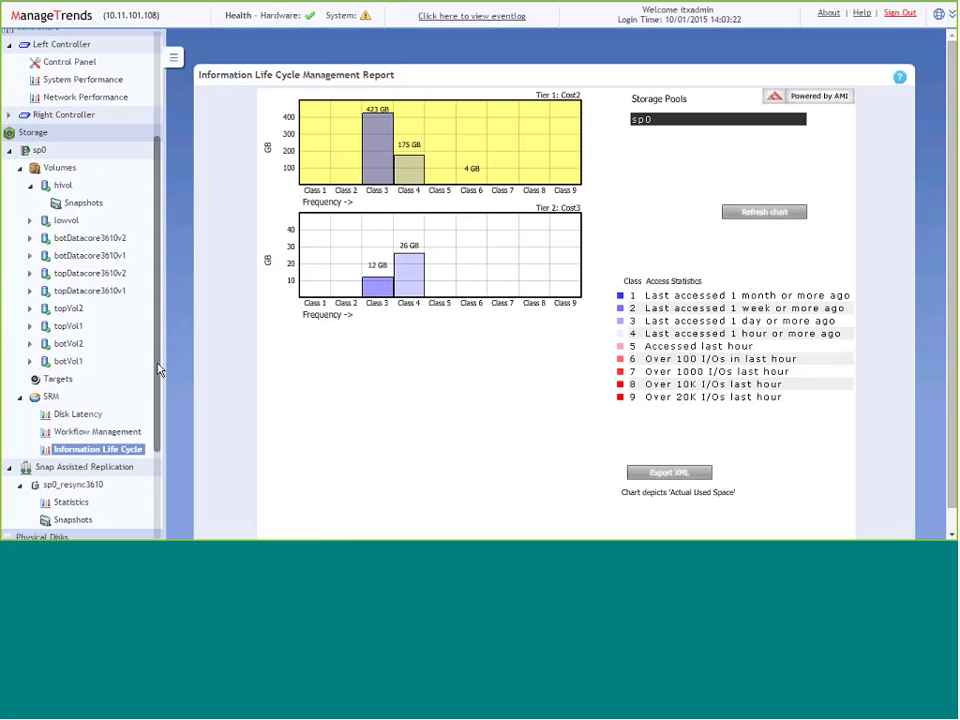
Step: Open the sp0_resync3610 replication pair and show its editable WAN optimization settings and replication plans
{"action": "scroll", "coordinate": [90, 414], "scroll_direction": "down", "scroll_amount": 3}
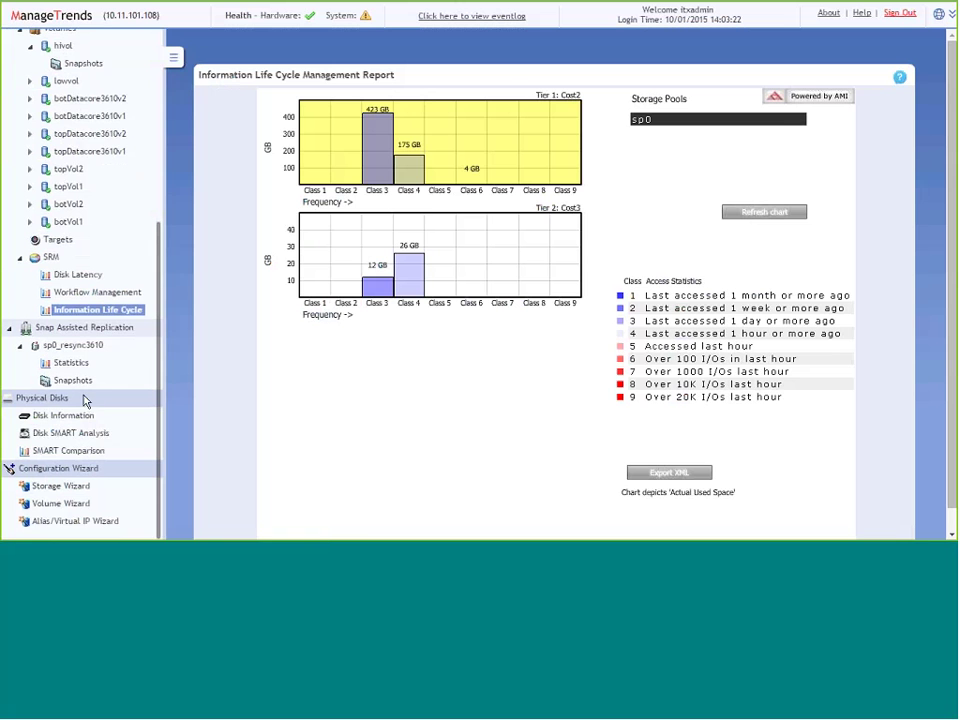
{"action": "left_click", "coordinate": [78, 346]}
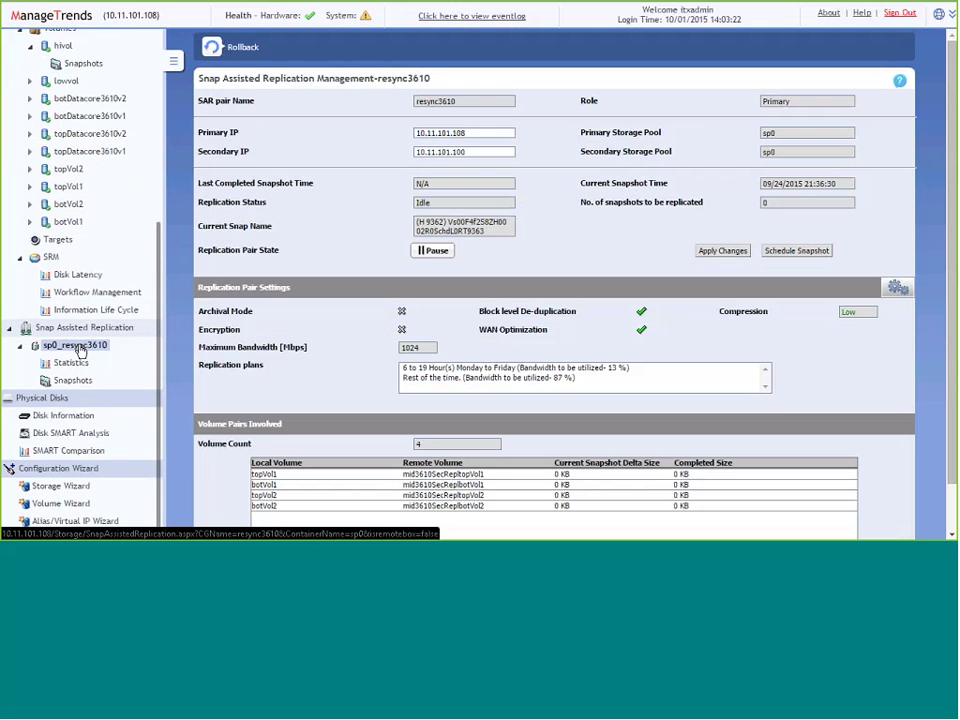
{"action": "left_click", "coordinate": [896, 290]}
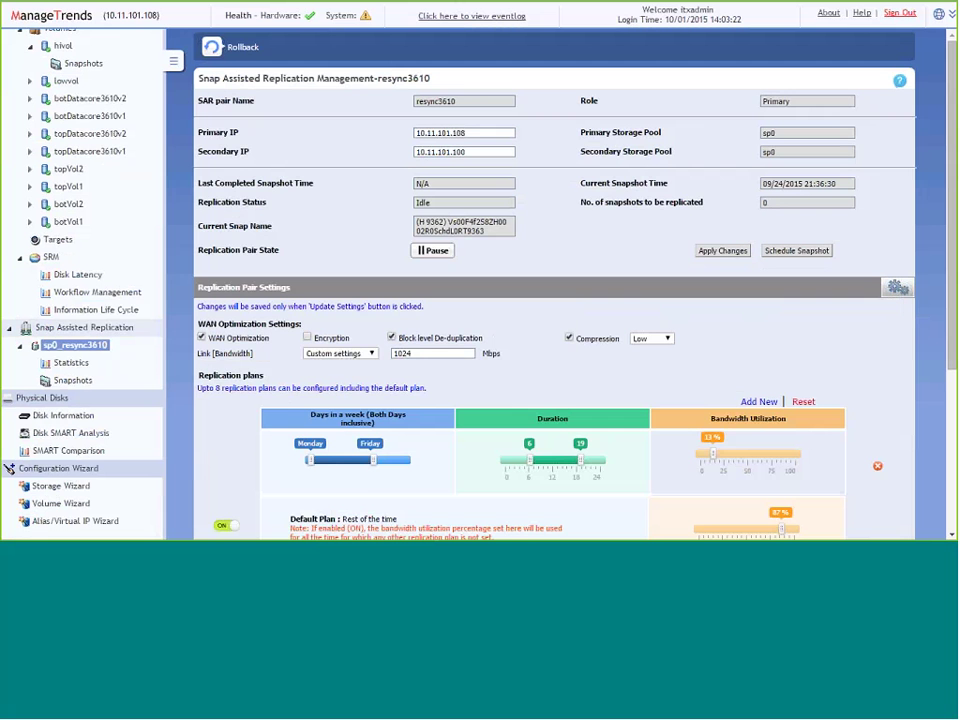
{"action": "left_click_drag", "start_coordinate": [953, 231], "coordinate": [953, 375]}
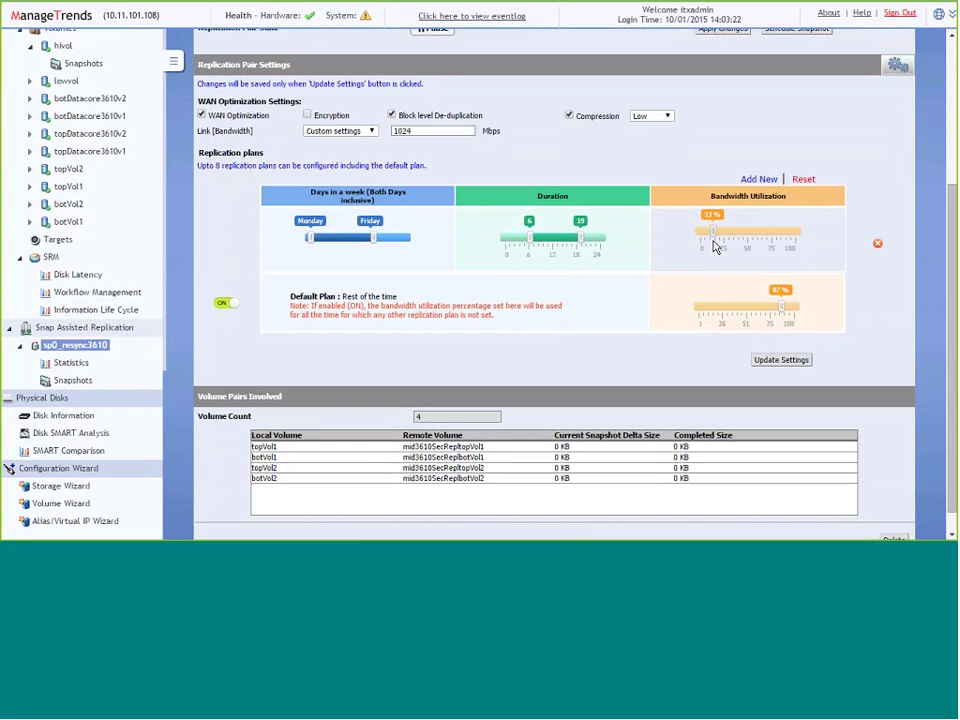
Step: Set the Monday–Friday replication plan's bandwidth utilization to 33% and the default plan's to 73%
{"action": "left_click_drag", "start_coordinate": [713, 242], "coordinate": [733, 243]}
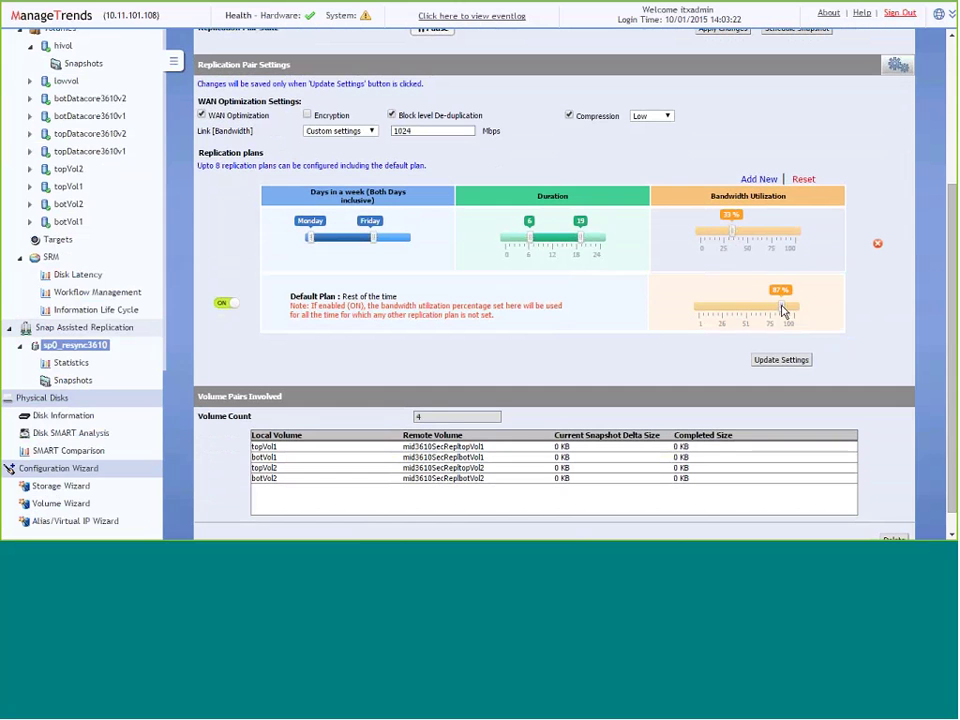
{"action": "left_click_drag", "start_coordinate": [782, 306], "coordinate": [770, 310]}
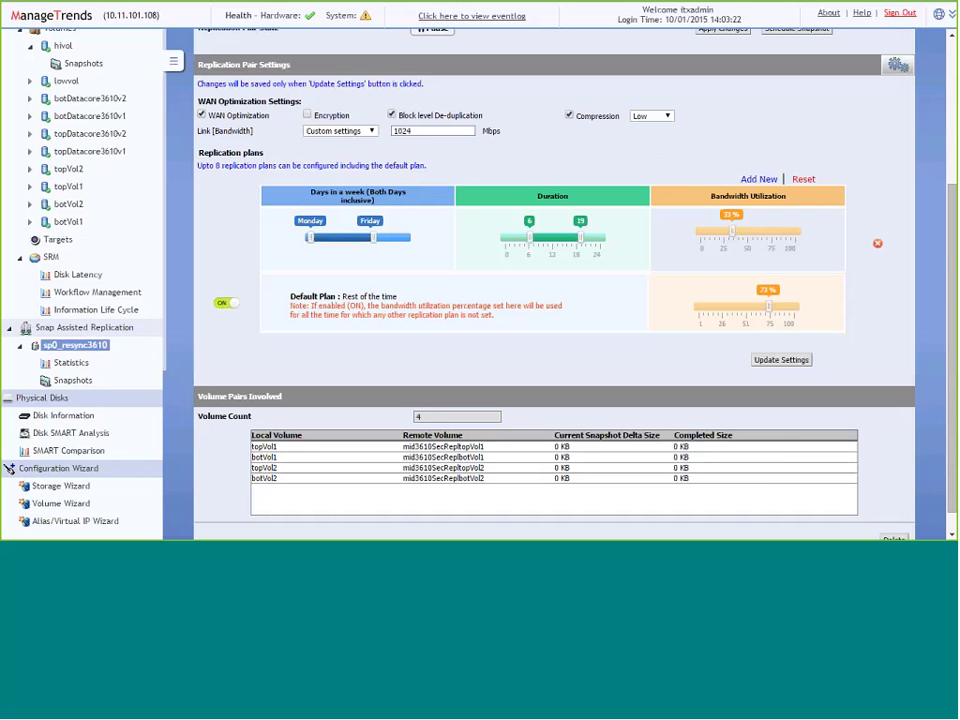
{"action": "left_click", "coordinate": [664, 117]}
{"action": "left_click", "coordinate": [665, 119]}
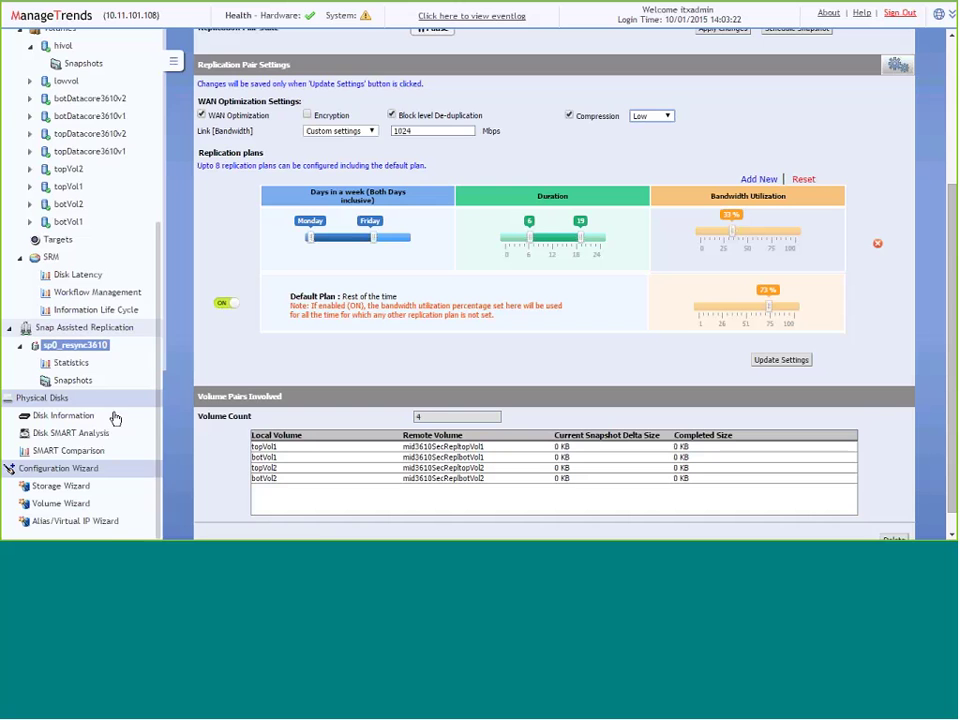
Step: Open the Disk SMART Analysis for slot 0 of Enclosure 0 and read through its SMART report
{"action": "left_click", "coordinate": [76, 434]}
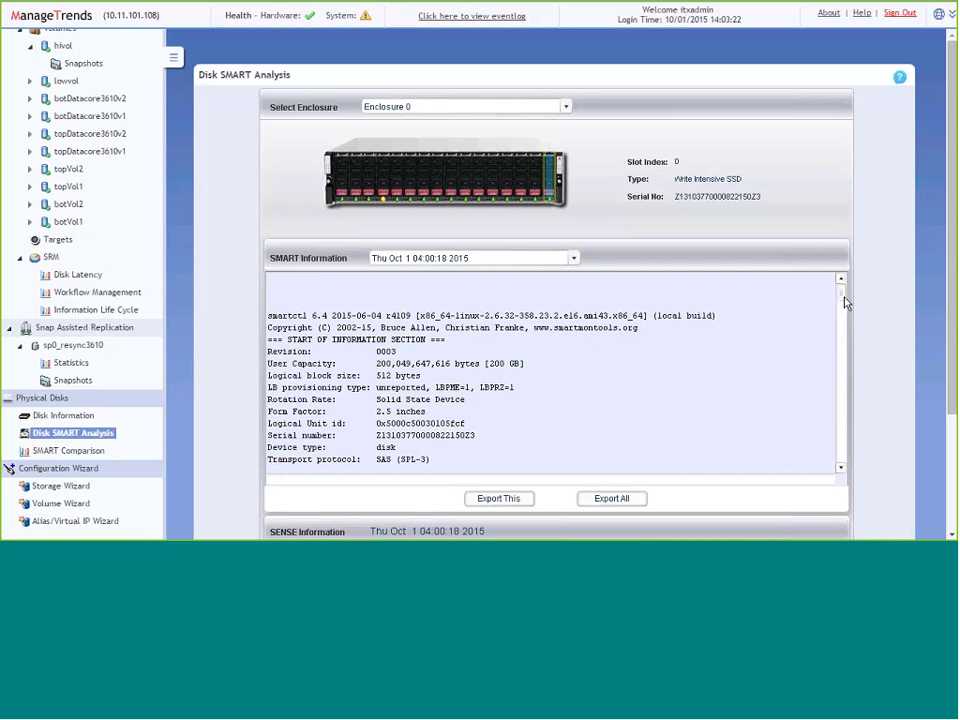
{"action": "left_click_drag", "start_coordinate": [840, 296], "coordinate": [852, 458]}
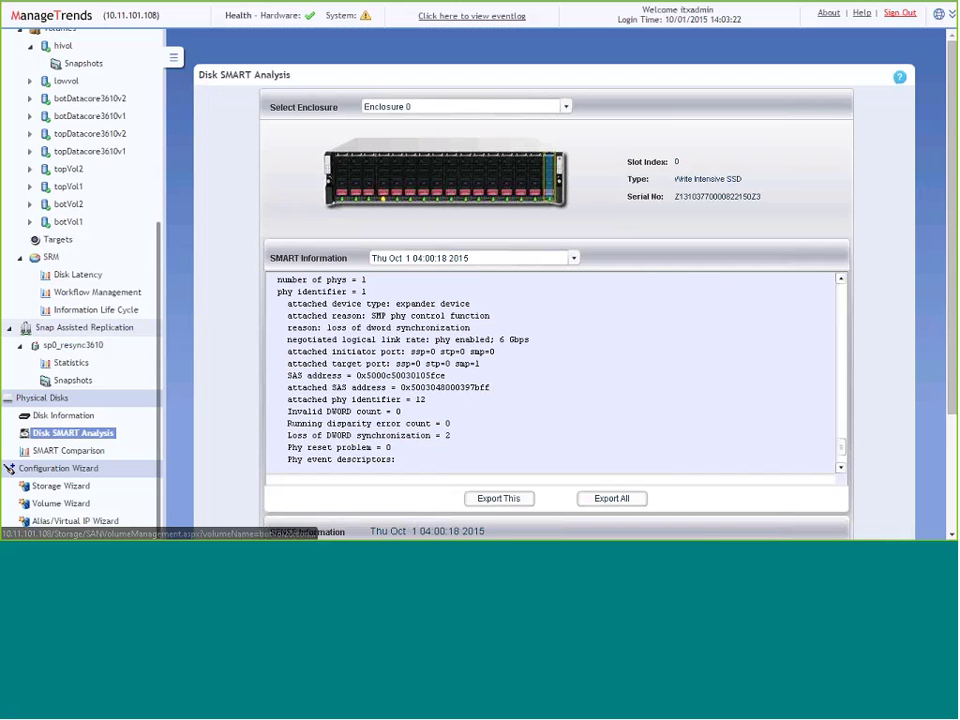
Step: Start the Volume Configuration Wizard and choose storage pool sp0 for the new volumes
{"action": "left_click", "coordinate": [70, 505]}
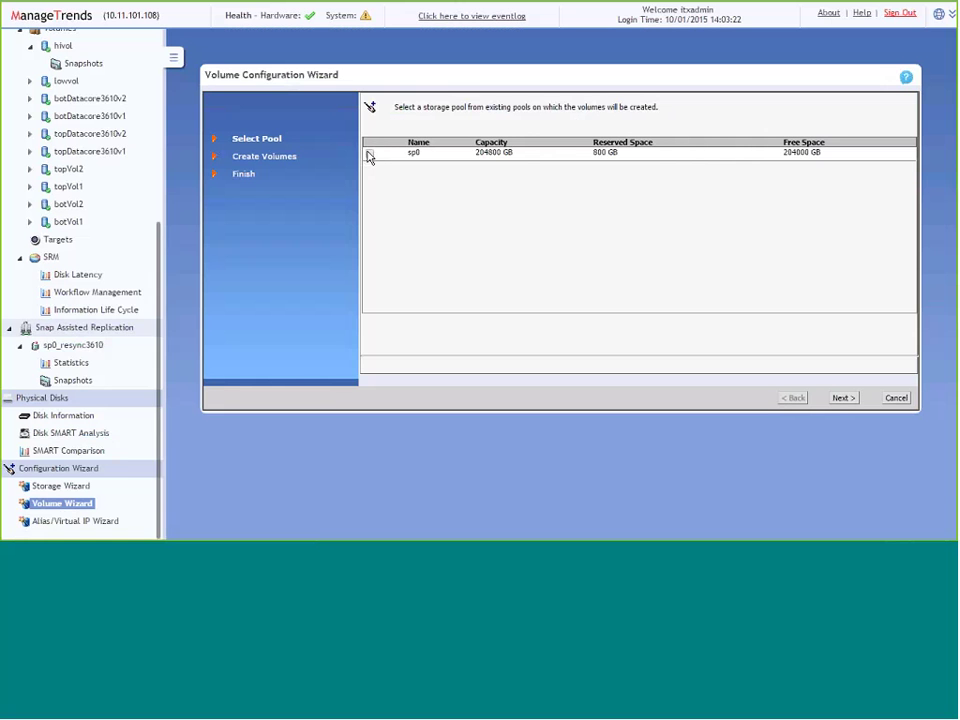
{"action": "left_click", "coordinate": [369, 156]}
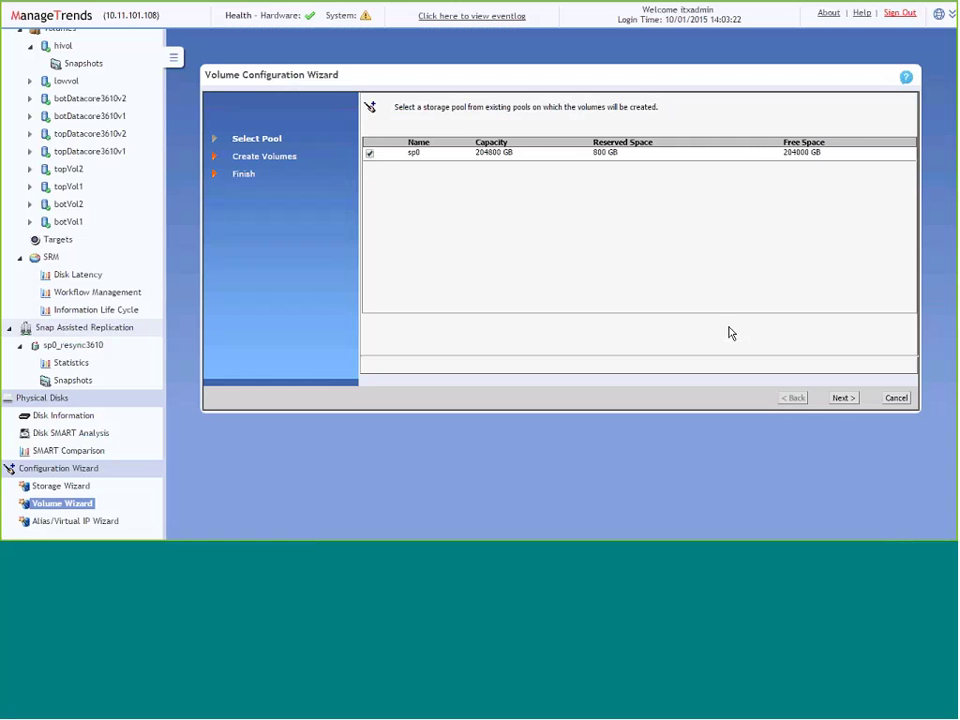
{"action": "left_click", "coordinate": [843, 399]}
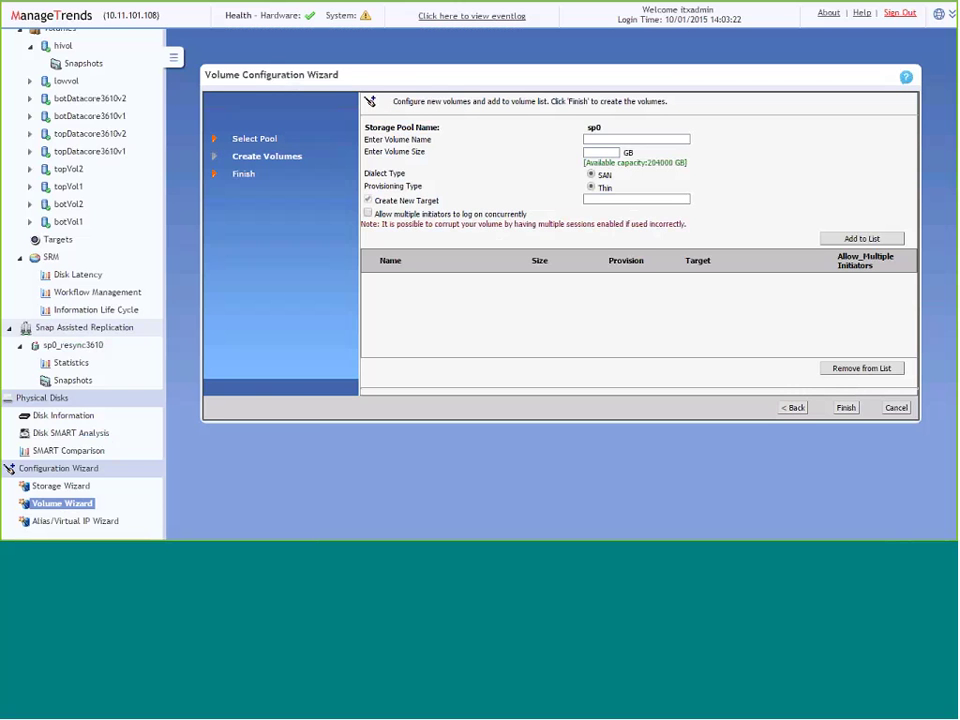
Step: Add a 123 GB volume named deleteme to the volume list, allowing multiple initiators to log on concurrently
{"action": "left_click", "coordinate": [644, 140]}
{"action": "type", "text": "d"}
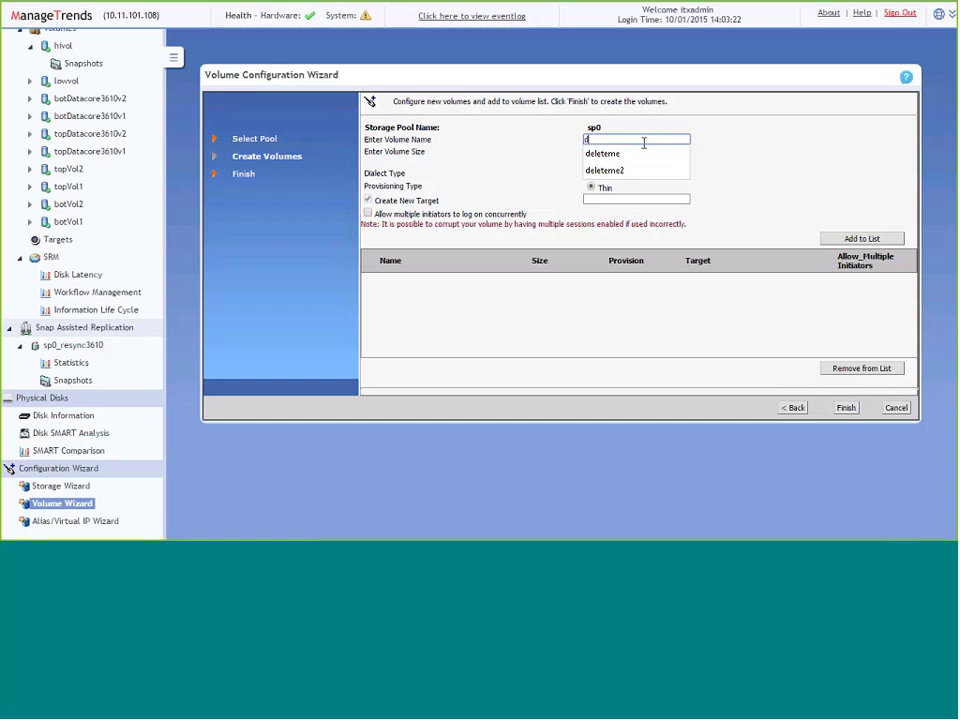
{"action": "type", "text": "eleteme"}
{"action": "key", "text": "Tab"}
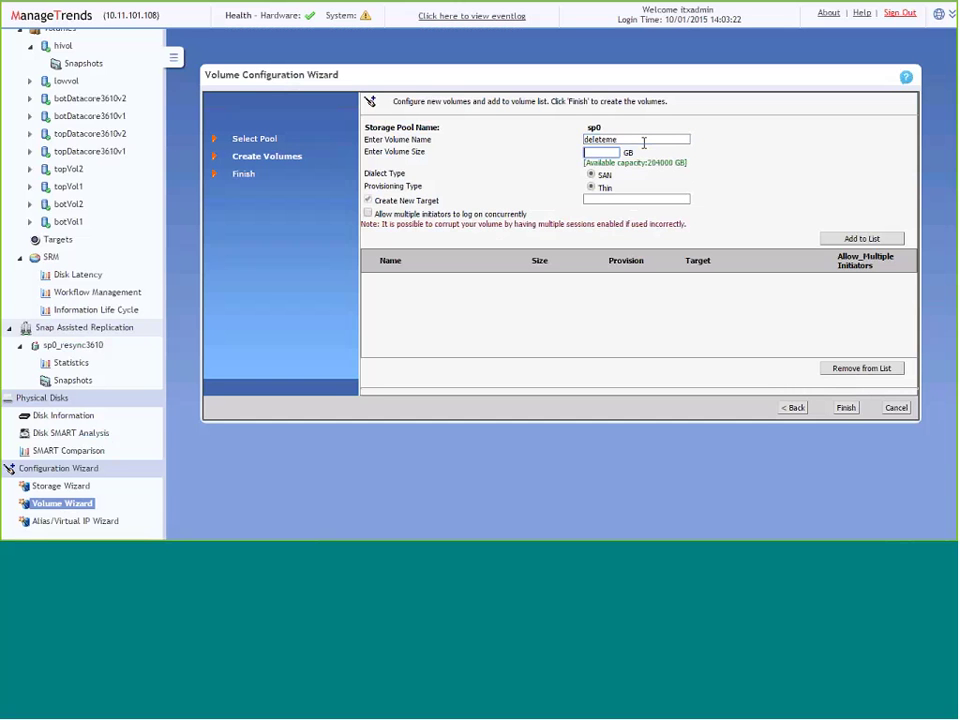
{"action": "type", "text": "123"}
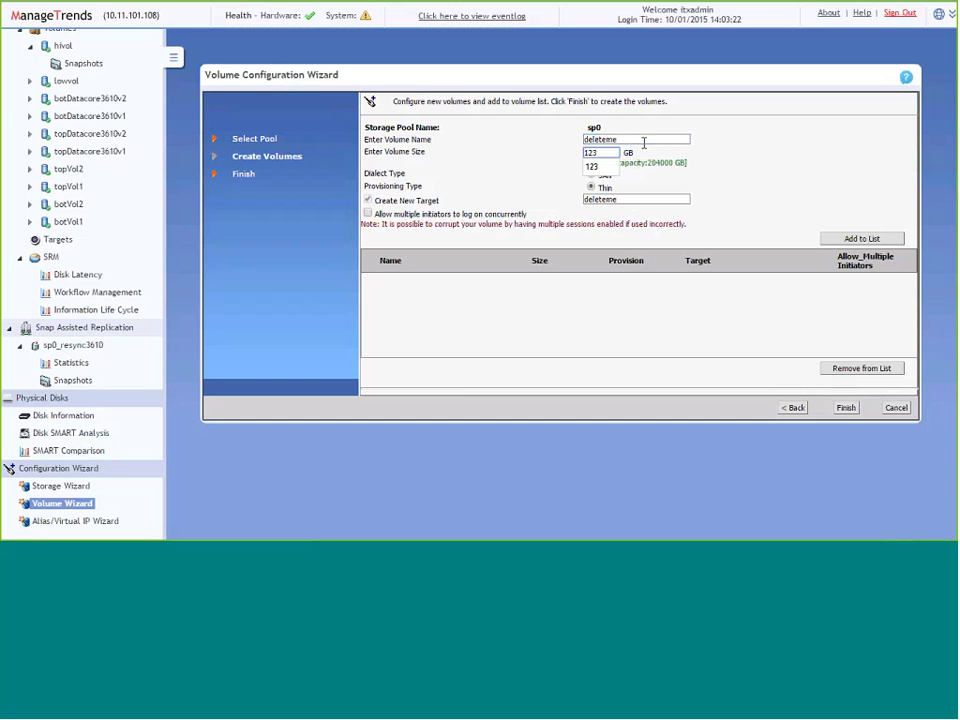
{"action": "key", "text": "Tab"}
{"action": "key", "text": "Tab"}
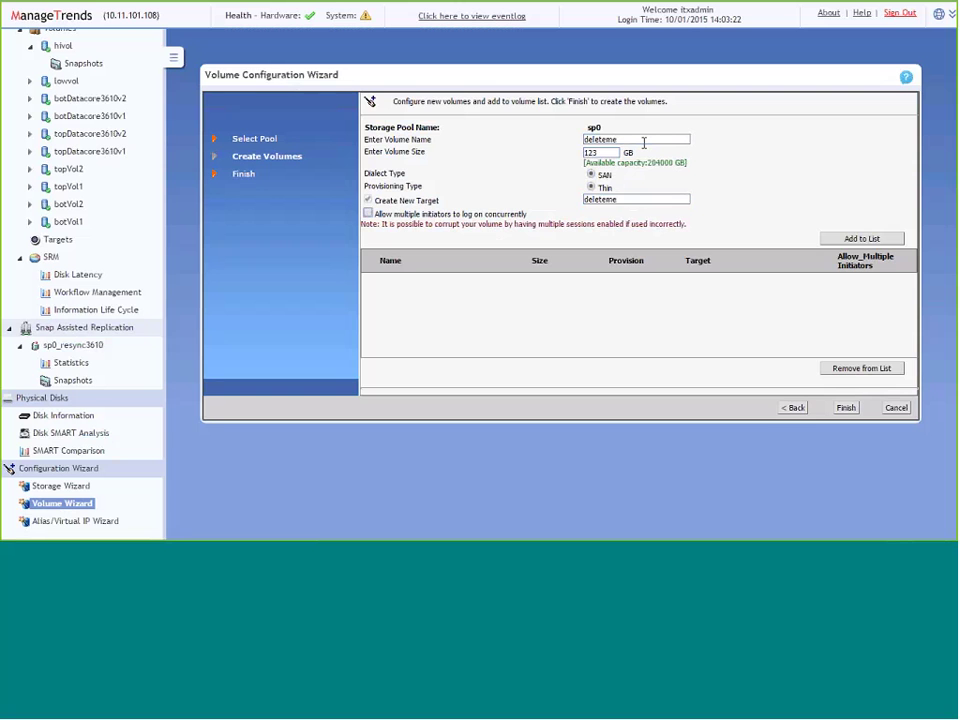
{"action": "key", "text": "space"}
{"action": "key", "text": "Tab"}
{"action": "key", "text": "Return"}
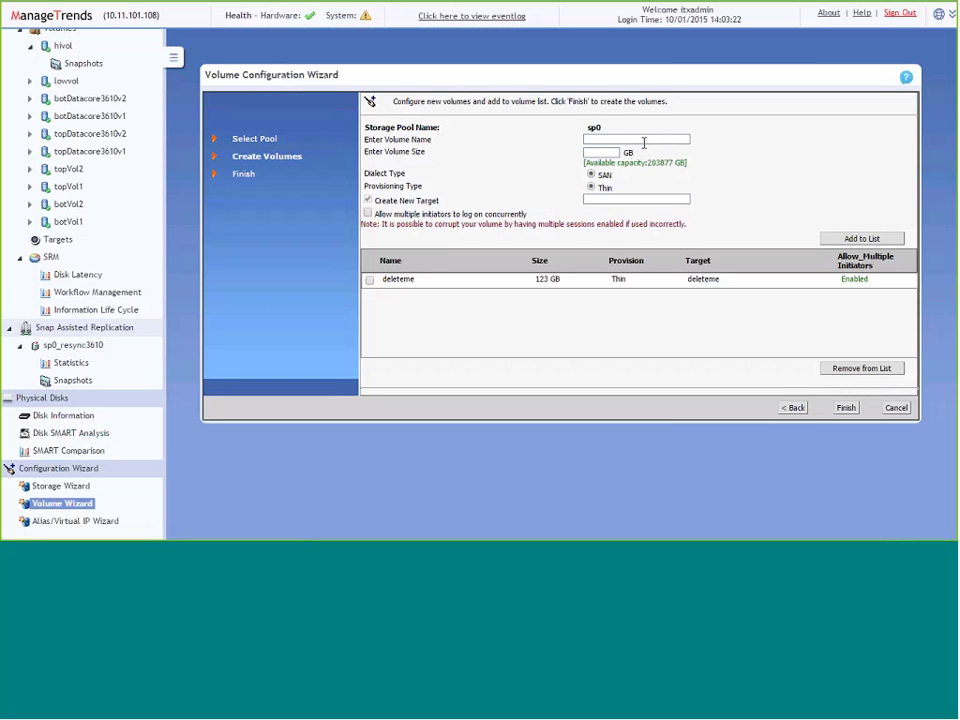
Step: Add a 234 GB volume named deleteme2 that allows multiple initiators, and finish creating both volumes, accepting the recommended timeout settings
{"action": "left_click", "coordinate": [644, 143]}
{"action": "type", "text": "de"}
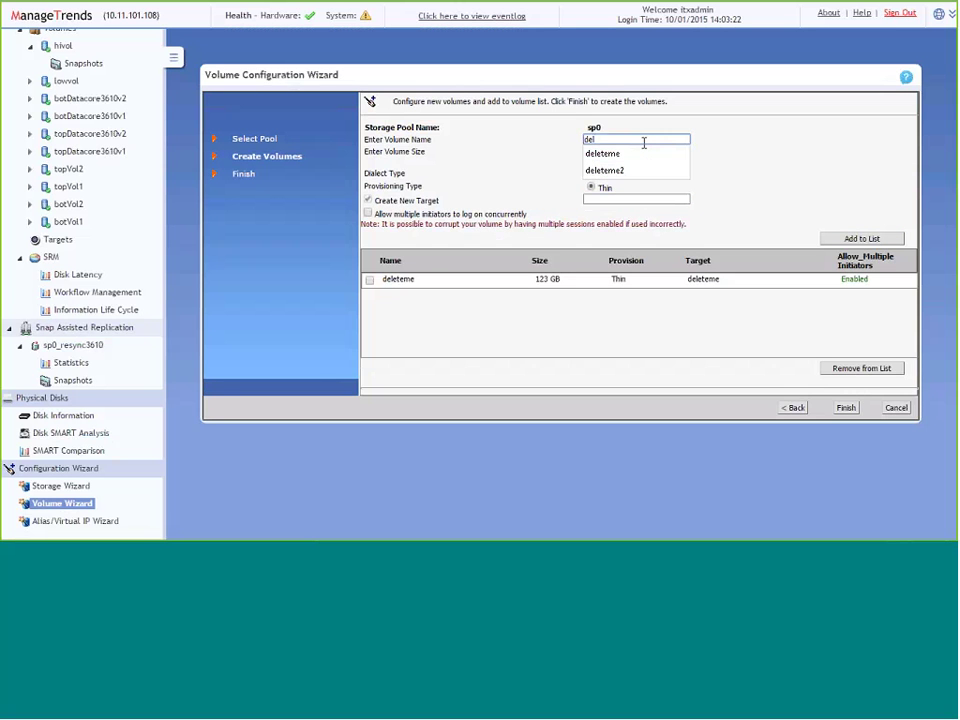
{"action": "type", "text": "l"}
{"action": "key", "text": "Down"}
{"action": "key", "text": "Down"}
{"action": "key", "text": "Return"}
{"action": "key", "text": "Tab"}
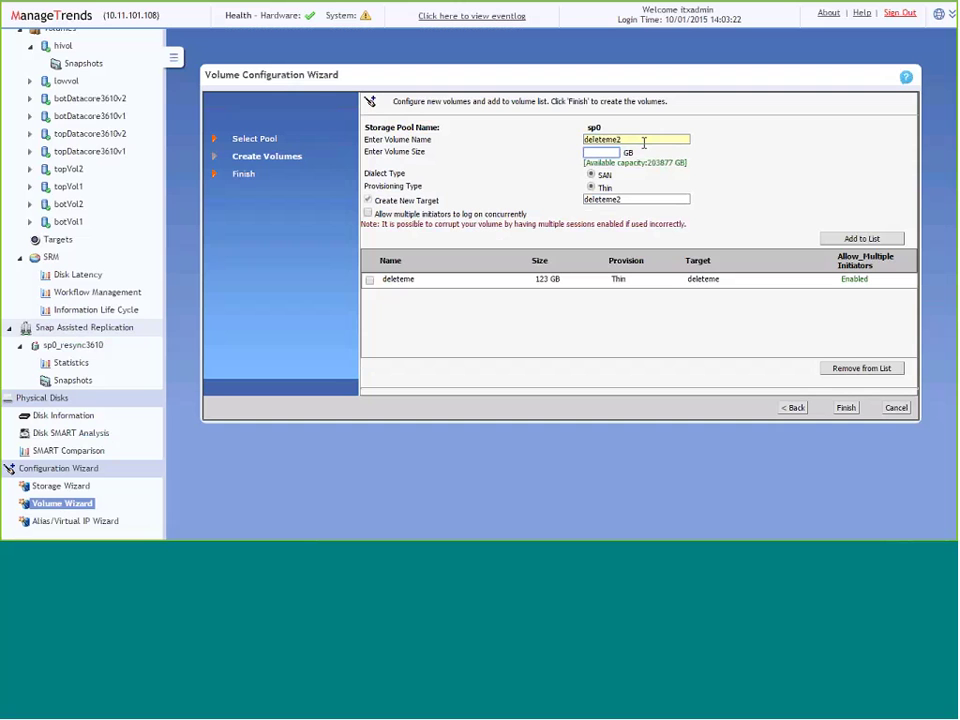
{"action": "type", "text": "234"}
{"action": "key", "text": "Escape"}
{"action": "key", "text": "Return"}
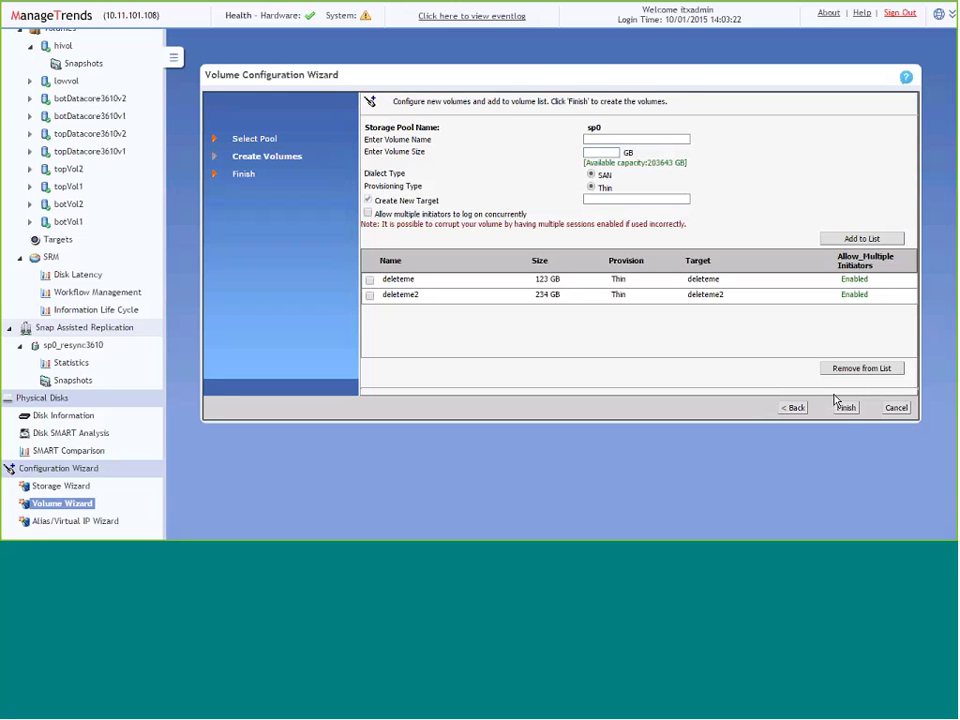
{"action": "left_click", "coordinate": [845, 410]}
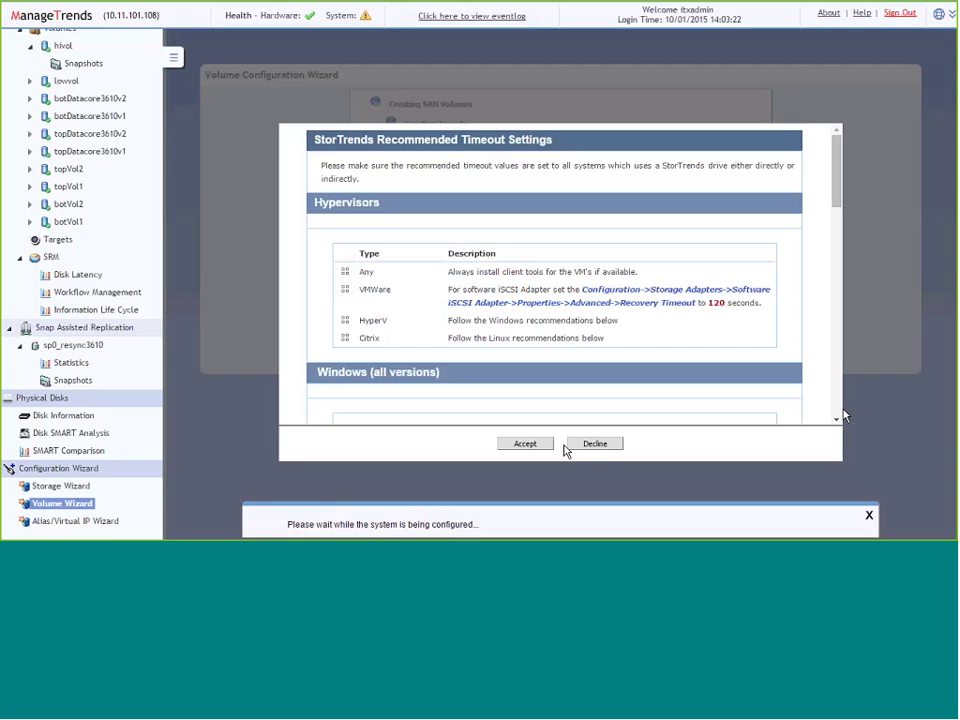
{"action": "left_click", "coordinate": [531, 445]}
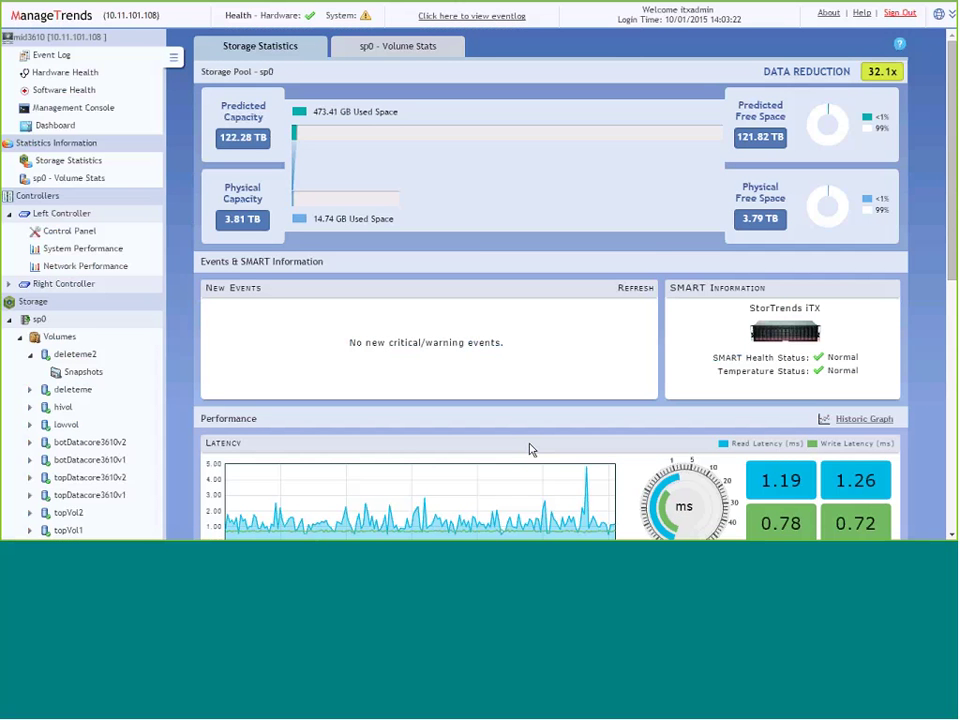
Step: Create a snapshot named saveme of the deleteme volume
{"action": "left_click", "coordinate": [30, 390]}
{"action": "left_click", "coordinate": [78, 410]}
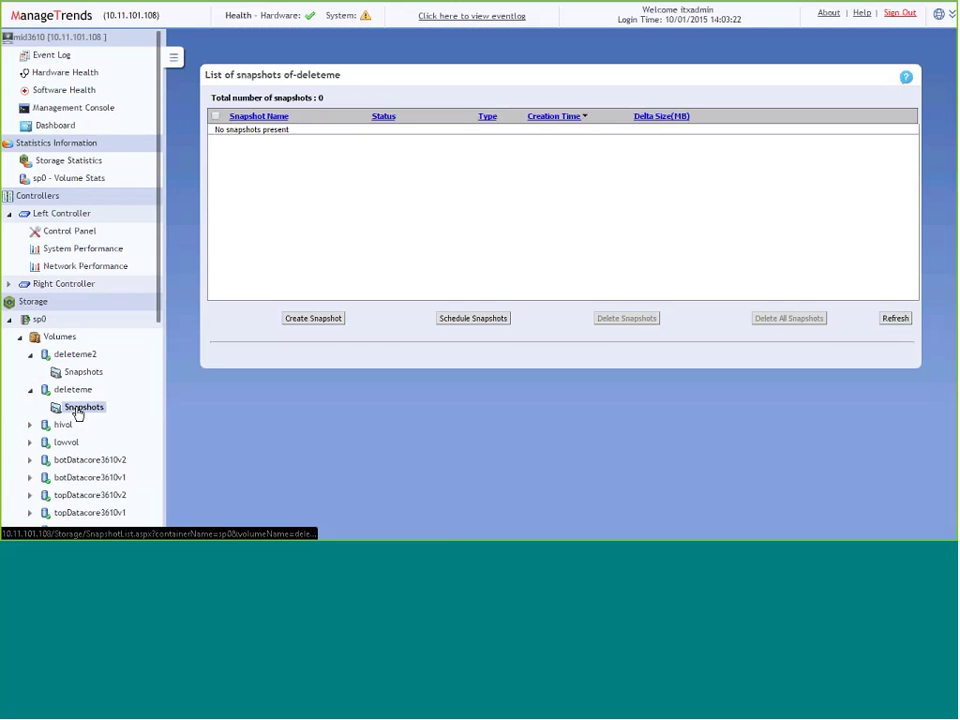
{"action": "left_click", "coordinate": [310, 318]}
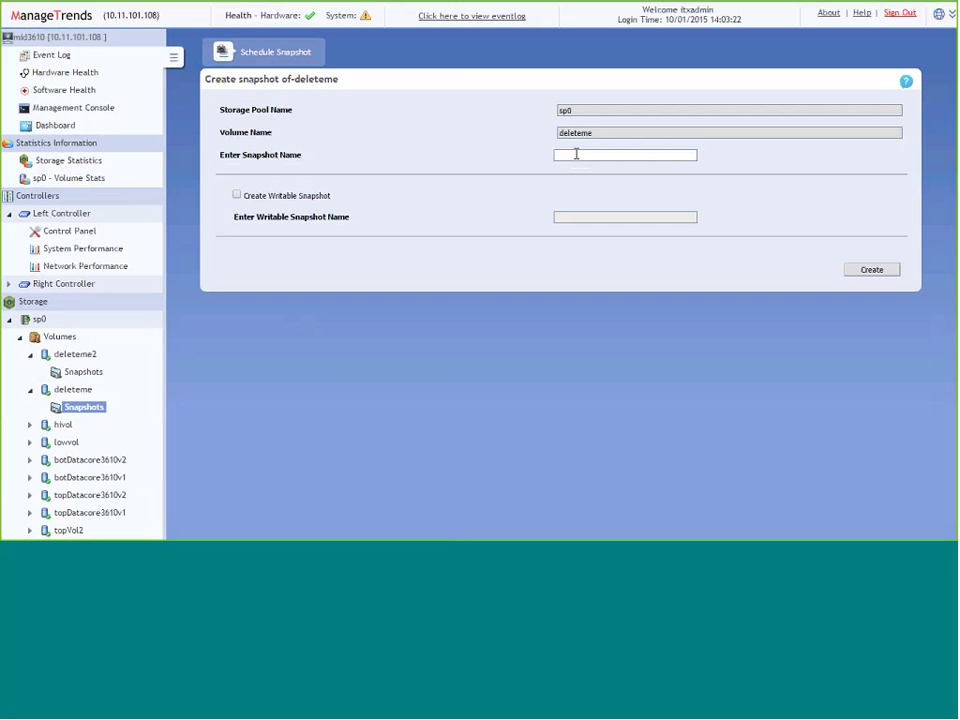
{"action": "left_click", "coordinate": [576, 154]}
{"action": "type", "text": "s"}
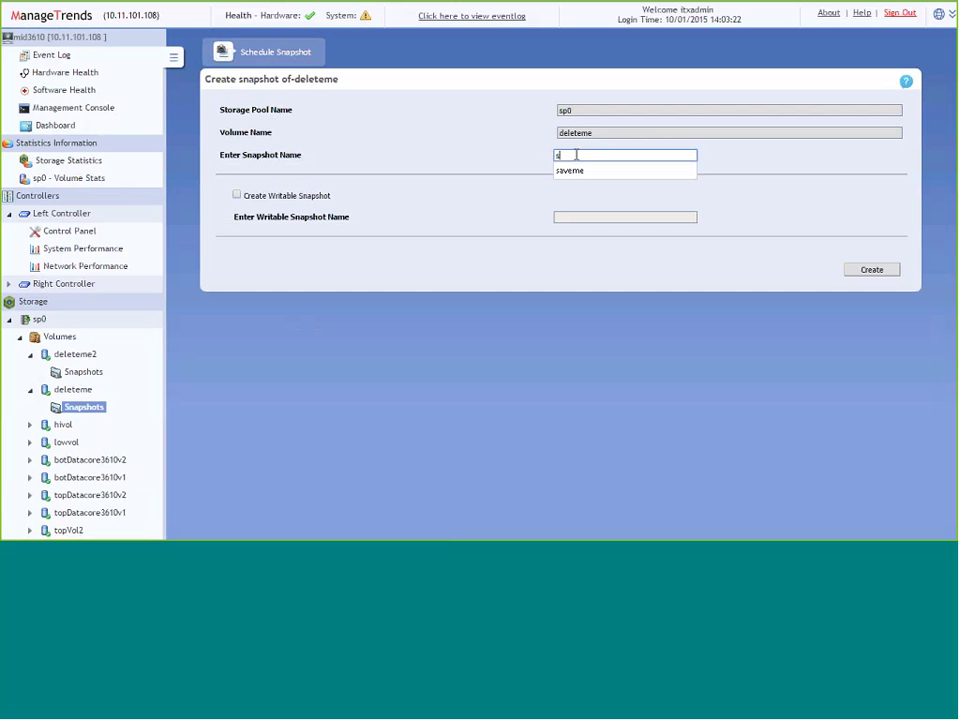
{"action": "type", "text": "a"}
{"action": "key", "text": "Down"}
{"action": "key", "text": "Return"}
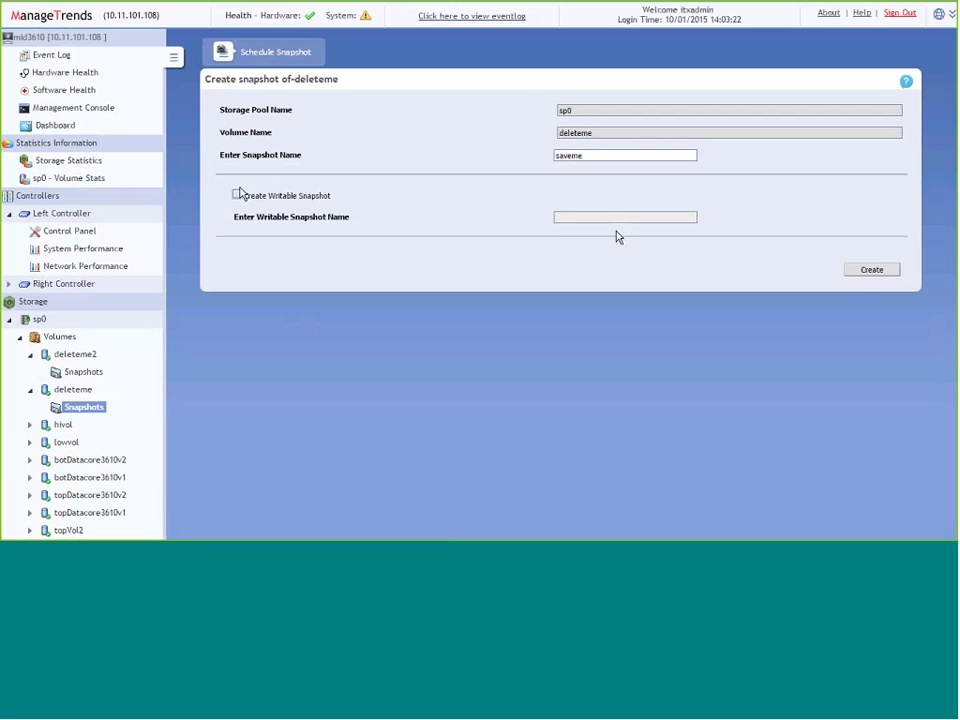
{"action": "left_click", "coordinate": [860, 278]}
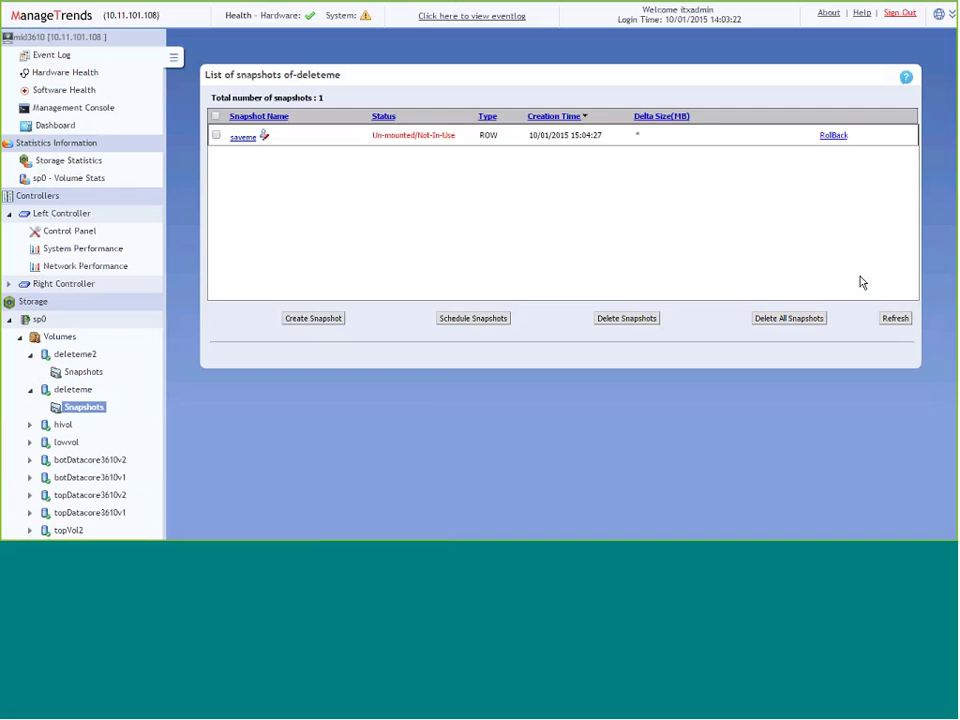
Step: Create a writable snapshot named savemeW from the saveme snapshot
{"action": "left_click", "coordinate": [242, 138]}
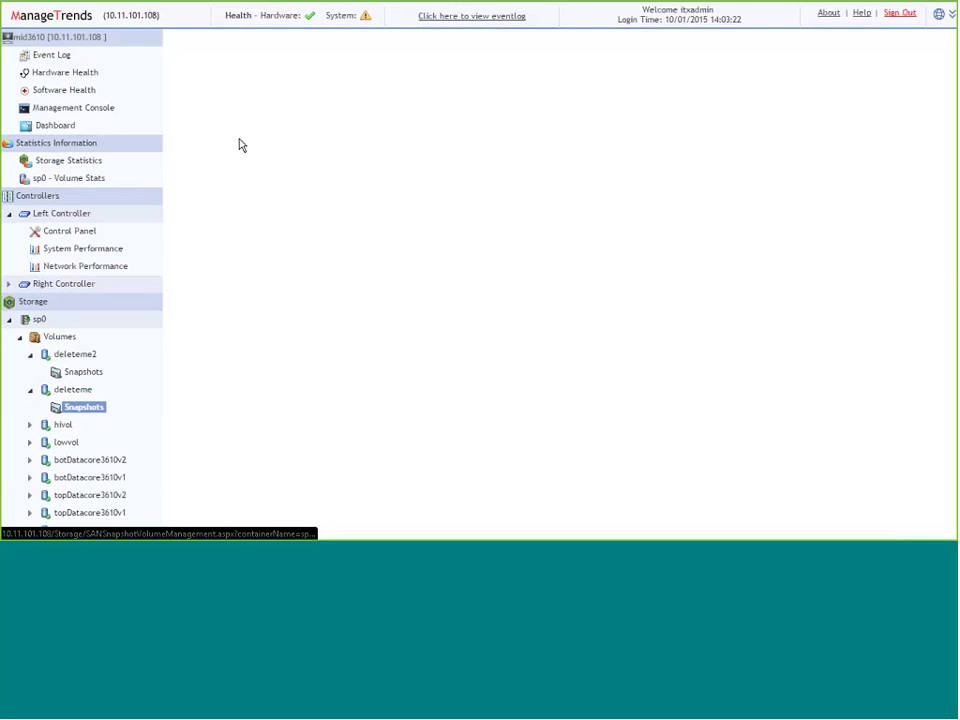
{"action": "left_click", "coordinate": [231, 228]}
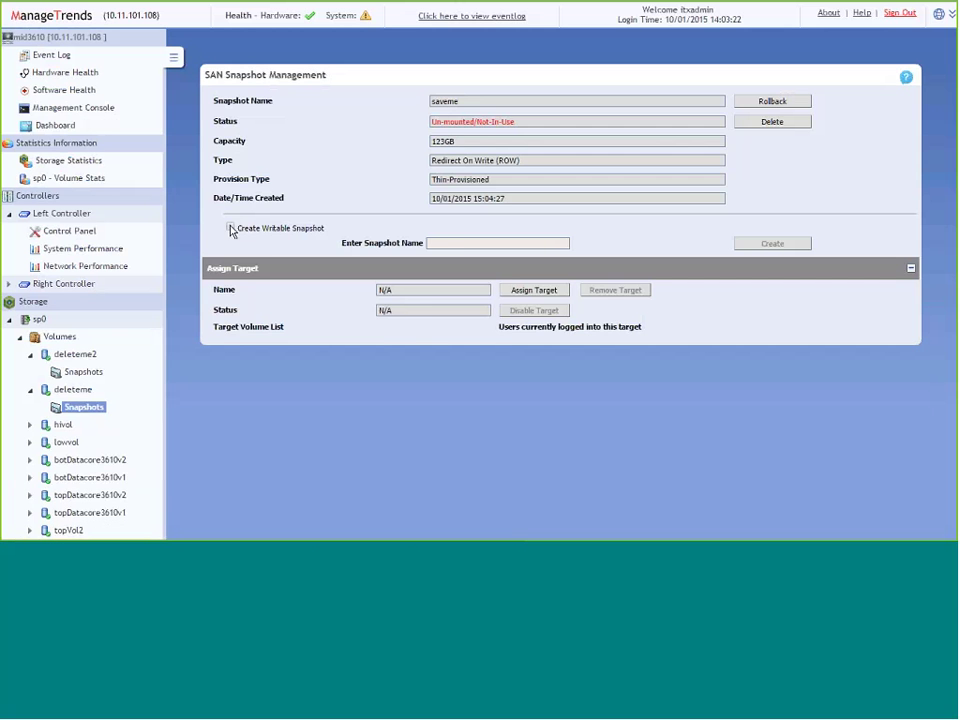
{"action": "left_click", "coordinate": [478, 242]}
{"action": "type", "text": "sav"}
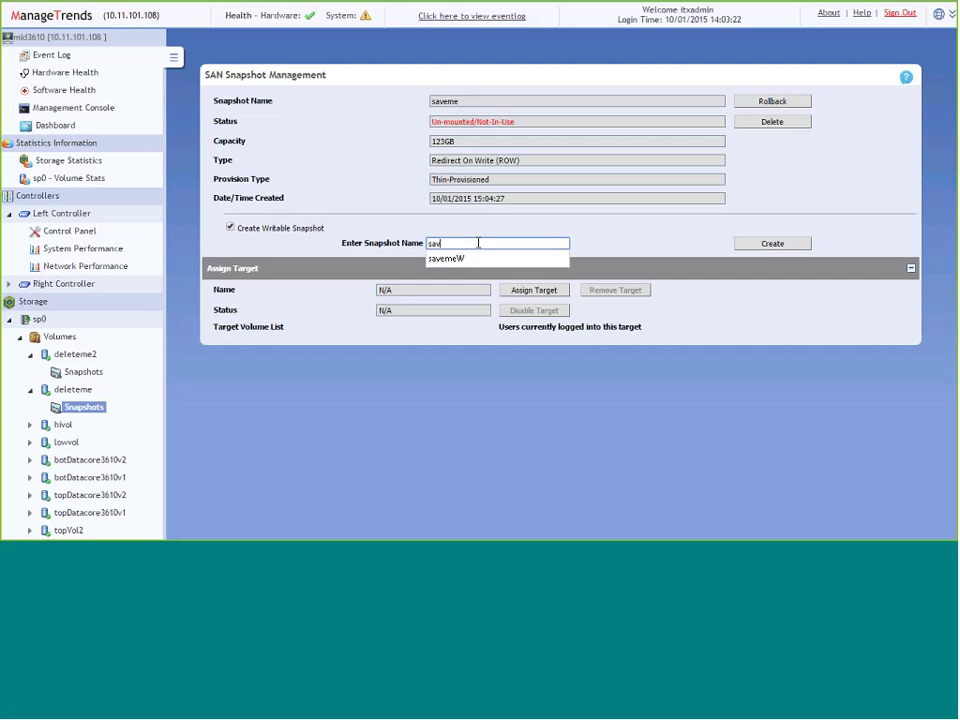
{"action": "key", "text": "Down"}
{"action": "key", "text": "Return"}
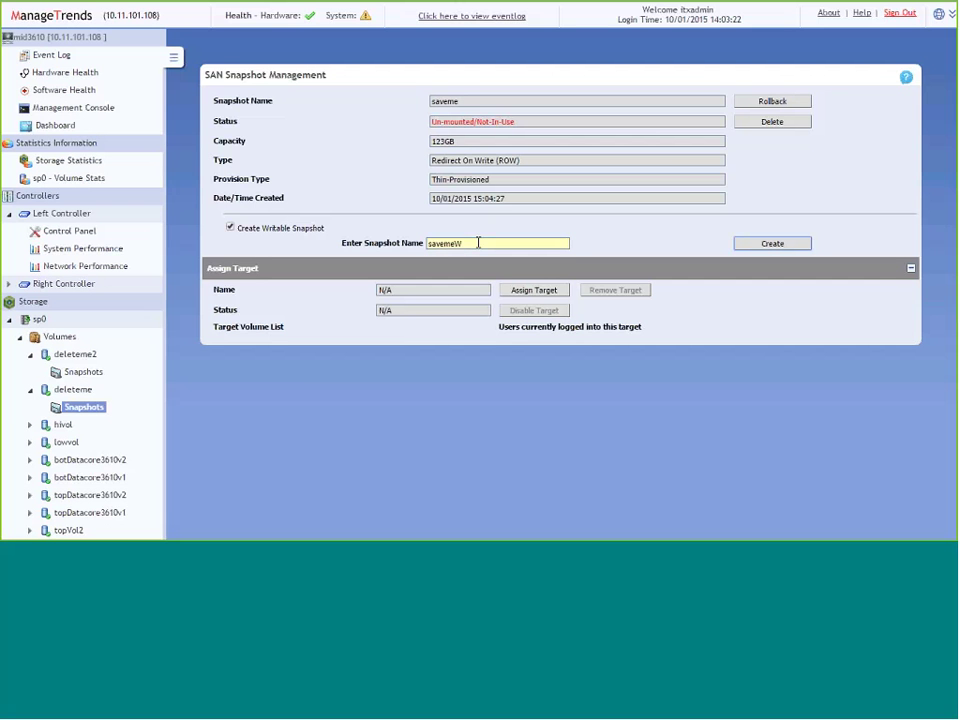
{"action": "left_click", "coordinate": [762, 243]}
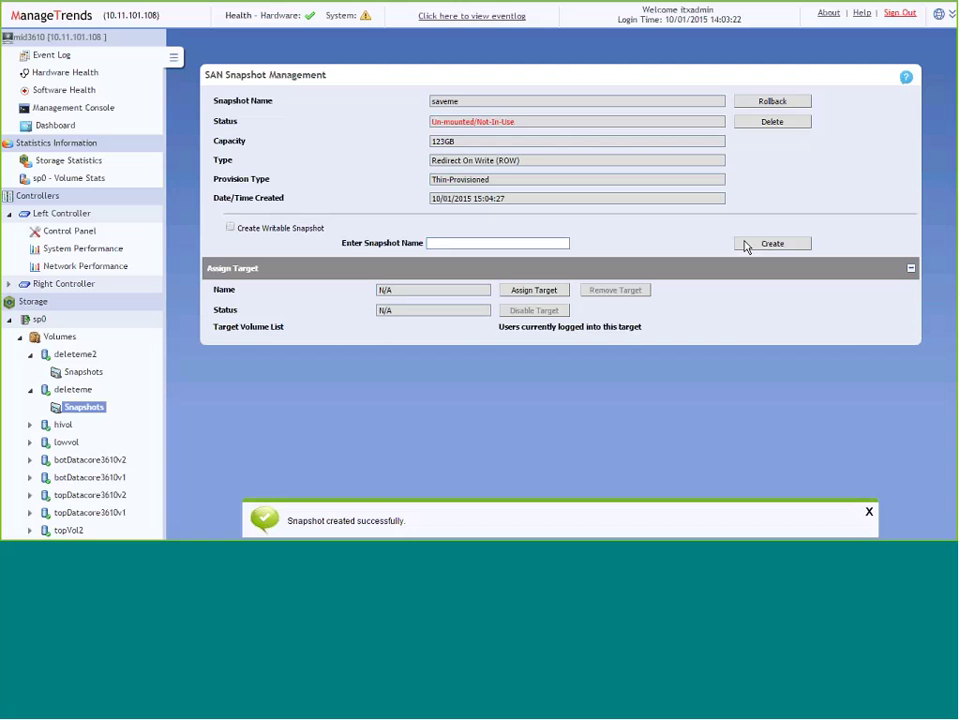
Step: Assign a new enabled target named saveme to the savemeW writable snapshot of the deleteme volume
{"action": "left_click", "coordinate": [72, 410]}
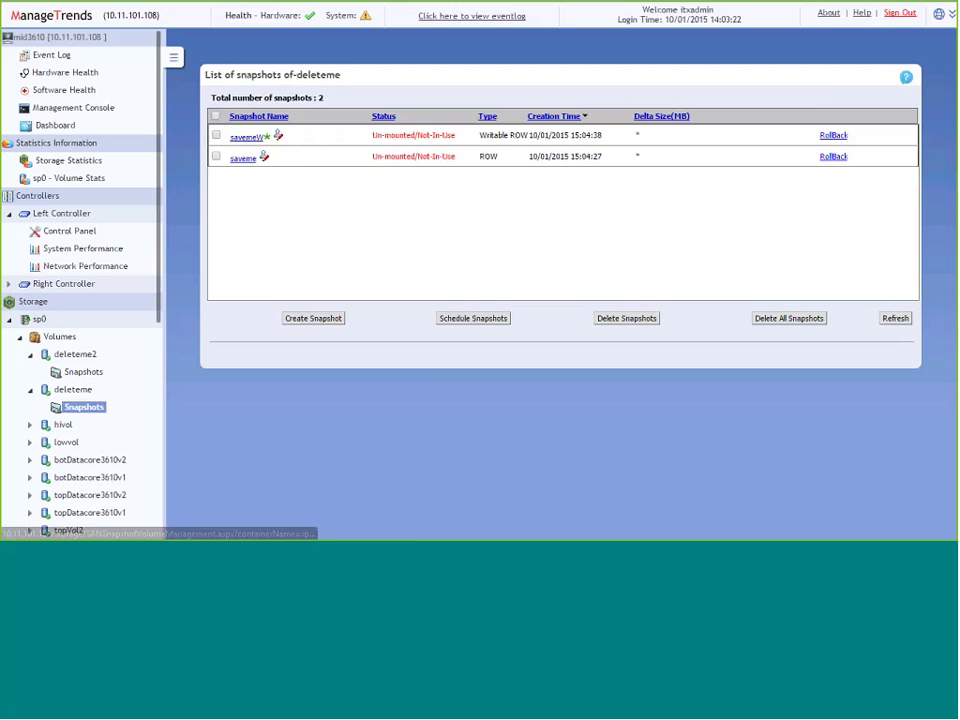
{"action": "left_click", "coordinate": [244, 139]}
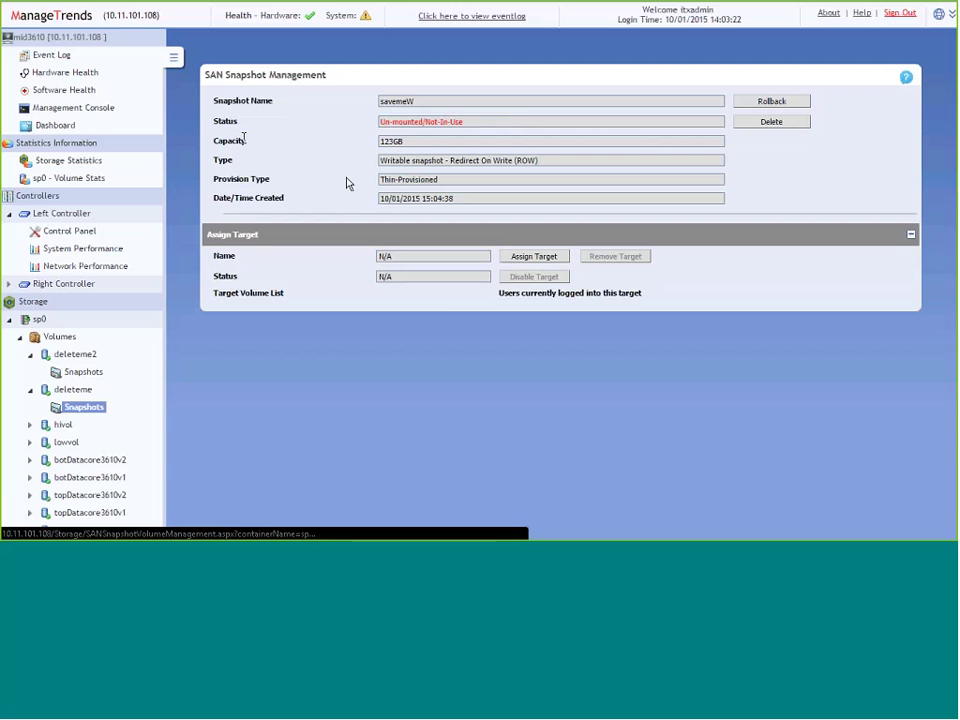
{"action": "left_click", "coordinate": [546, 259]}
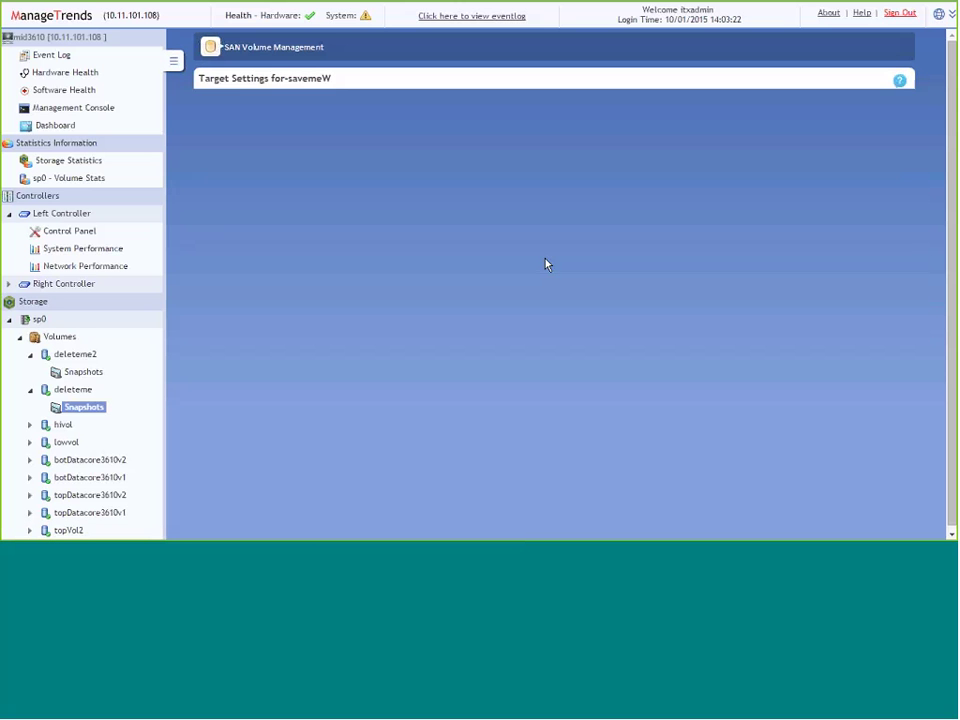
{"action": "left_click", "coordinate": [420, 135]}
{"action": "type", "text": "s"}
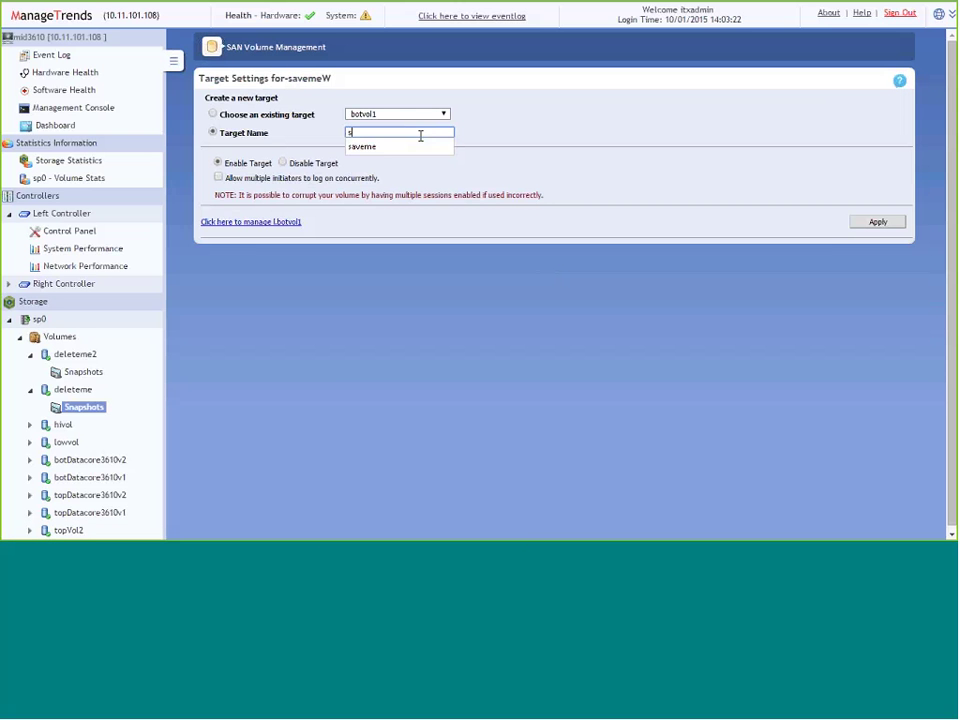
{"action": "left_click", "coordinate": [403, 150]}
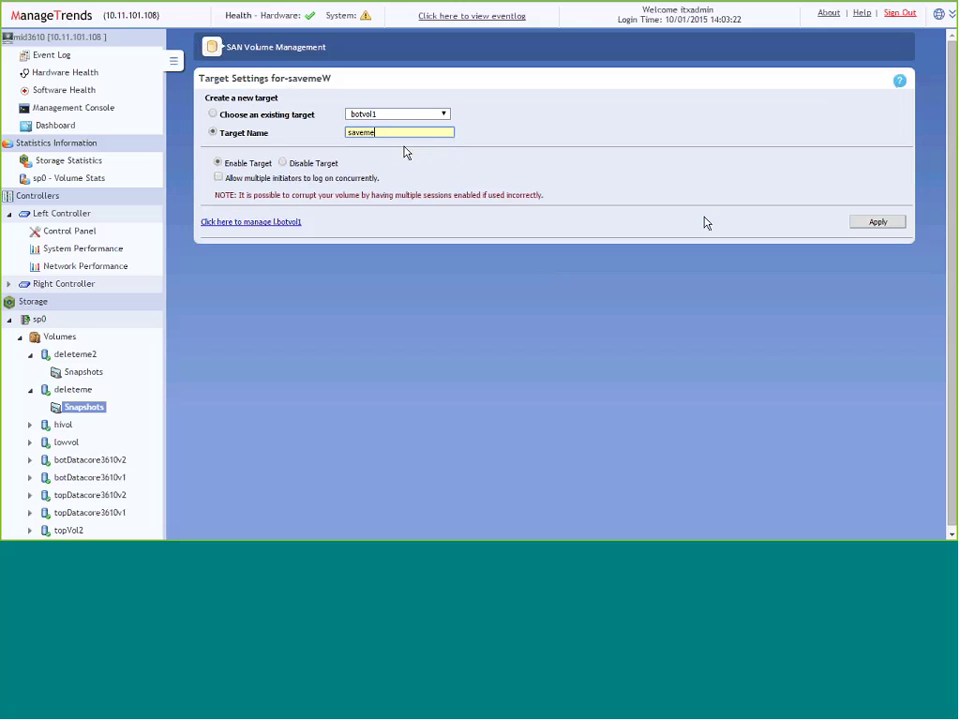
{"action": "left_click", "coordinate": [877, 223]}
Step: Switch to the iSCSI Initiator properties and refresh the list of discovered targets
{"action": "key", "text": "super"}
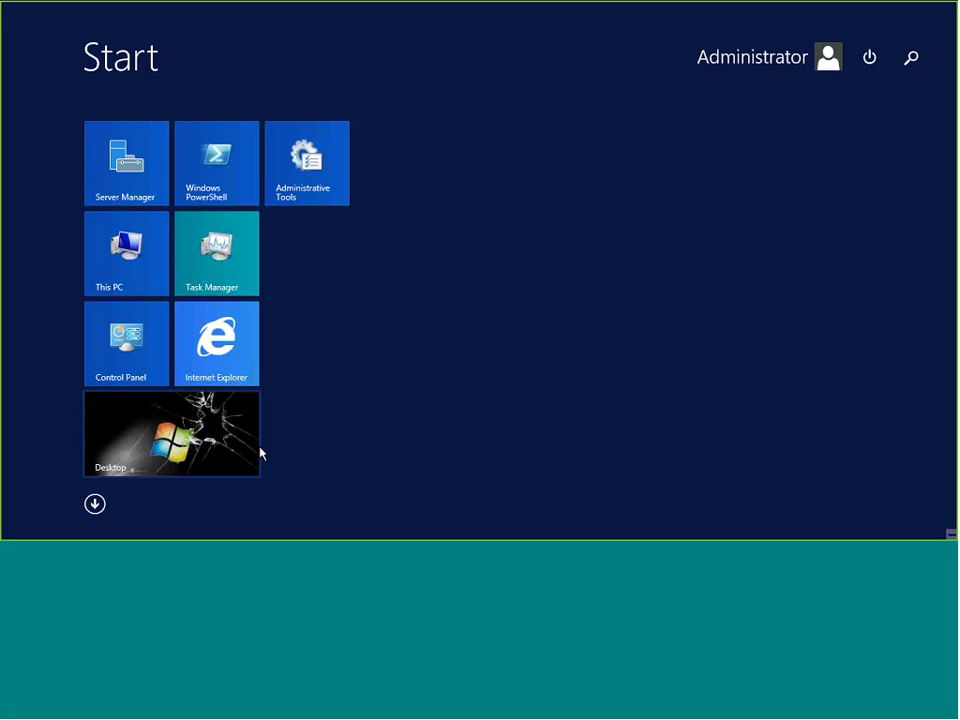
{"action": "left_click", "coordinate": [94, 504]}
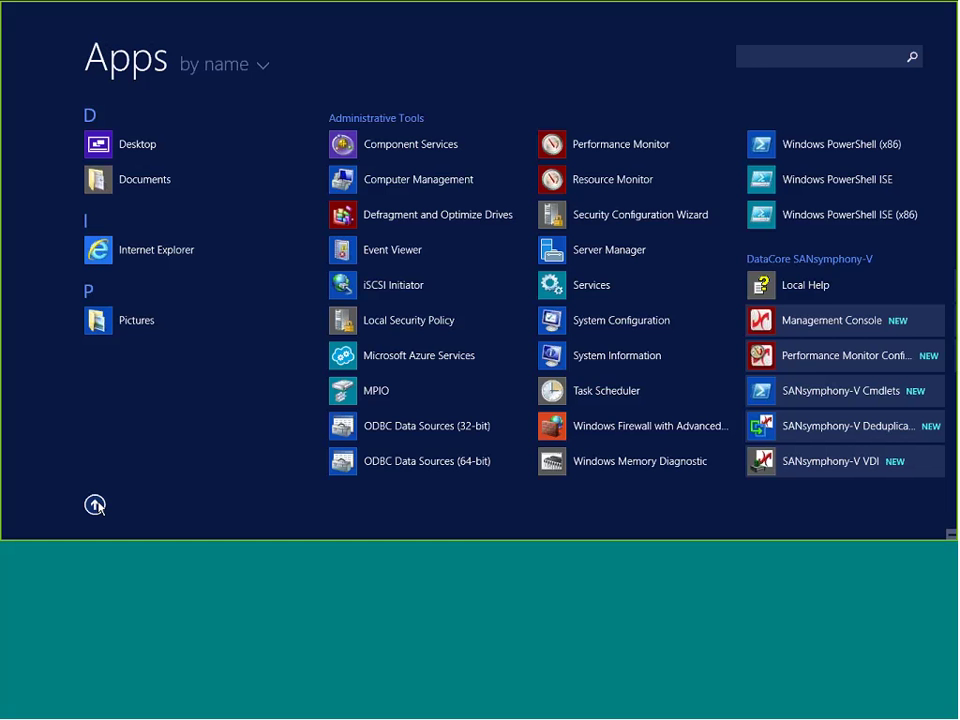
{"action": "left_click", "coordinate": [340, 288]}
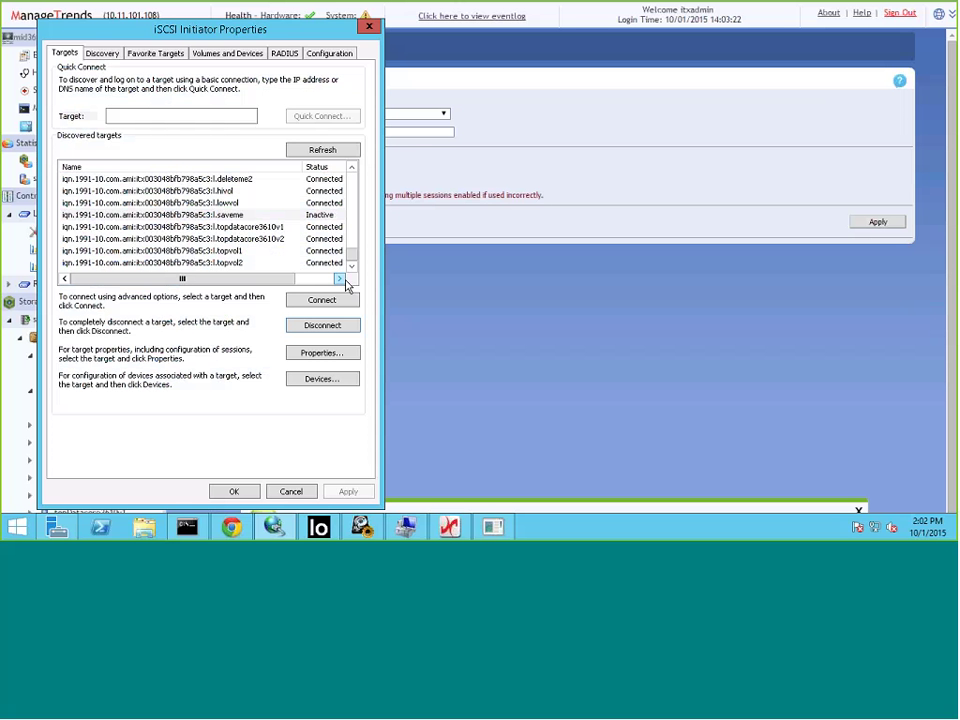
{"action": "left_click", "coordinate": [306, 155]}
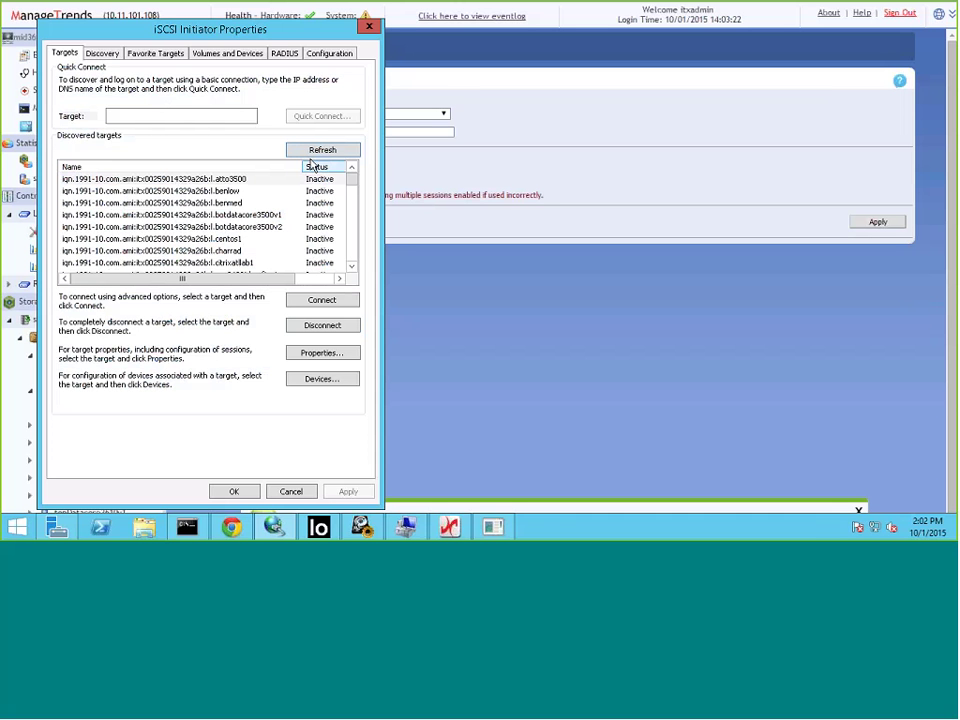
Step: Connect to the deleteme iSCSI target without adding it to the favorite targets, and check its status in the target list
{"action": "scroll", "coordinate": [349, 244], "scroll_direction": "down", "scroll_amount": 3}
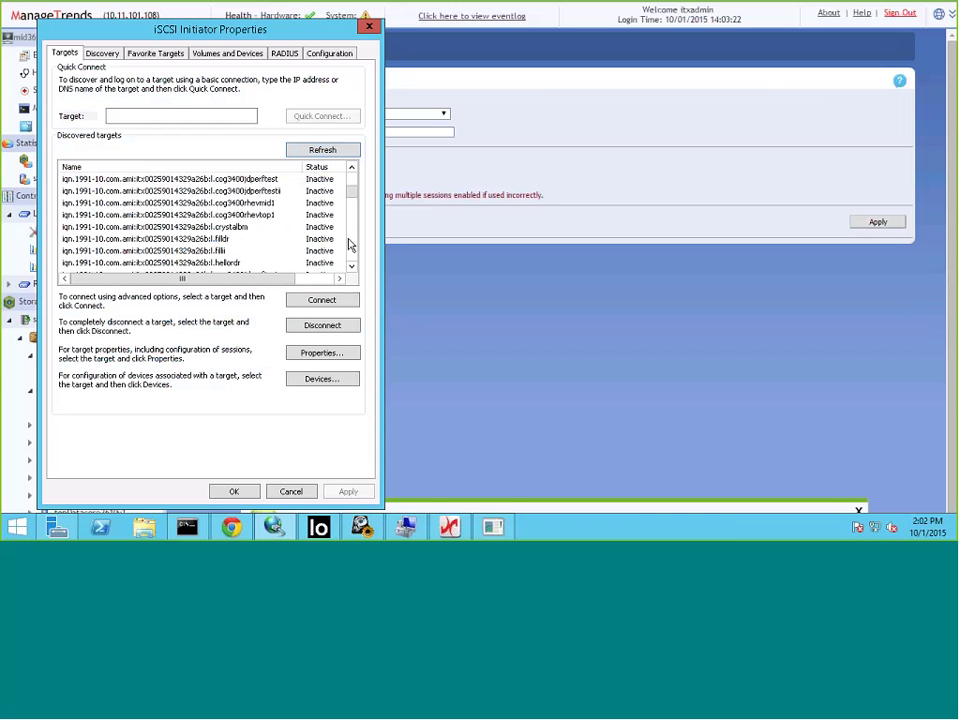
{"action": "scroll", "coordinate": [349, 244], "scroll_direction": "down", "scroll_amount": 3}
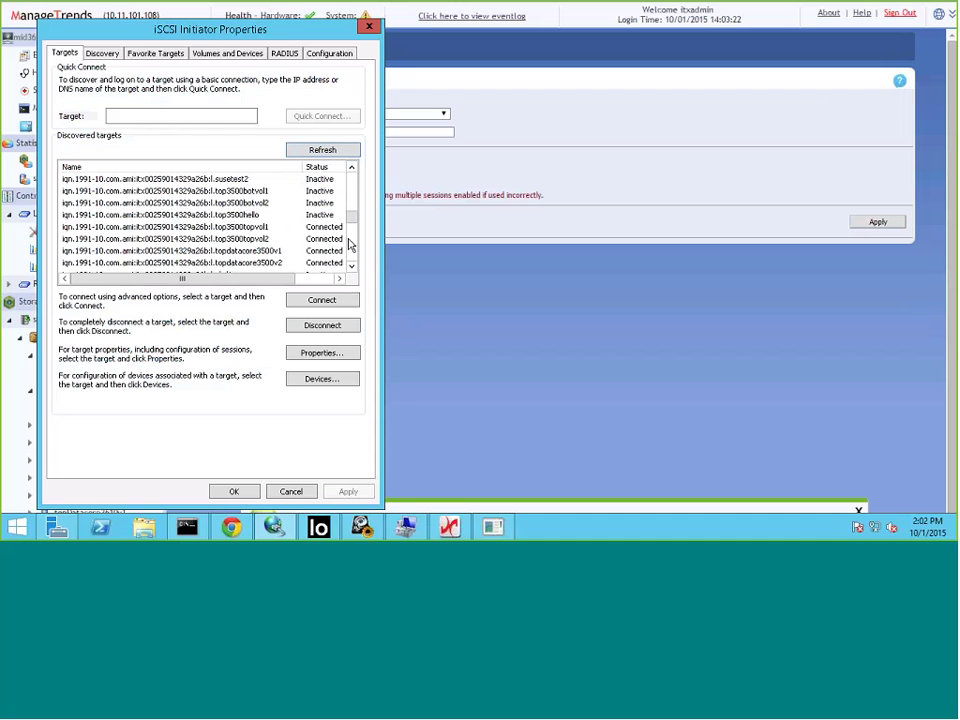
{"action": "scroll", "coordinate": [349, 244], "scroll_direction": "down", "scroll_amount": 3}
{"action": "scroll", "coordinate": [351, 255], "scroll_direction": "down", "scroll_amount": 3}
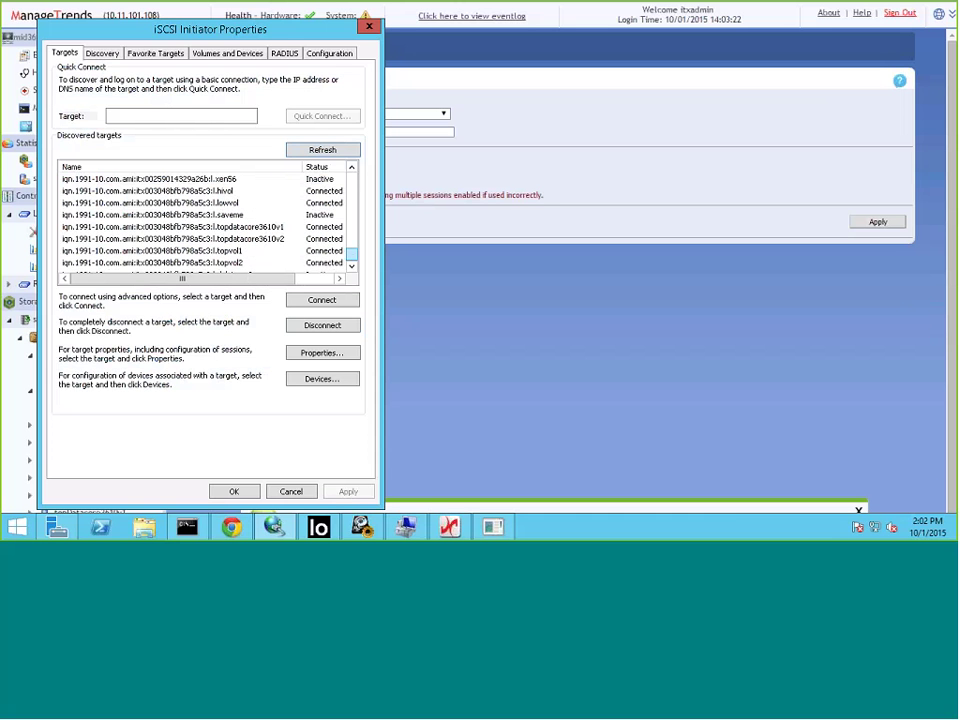
{"action": "left_click", "coordinate": [252, 216]}
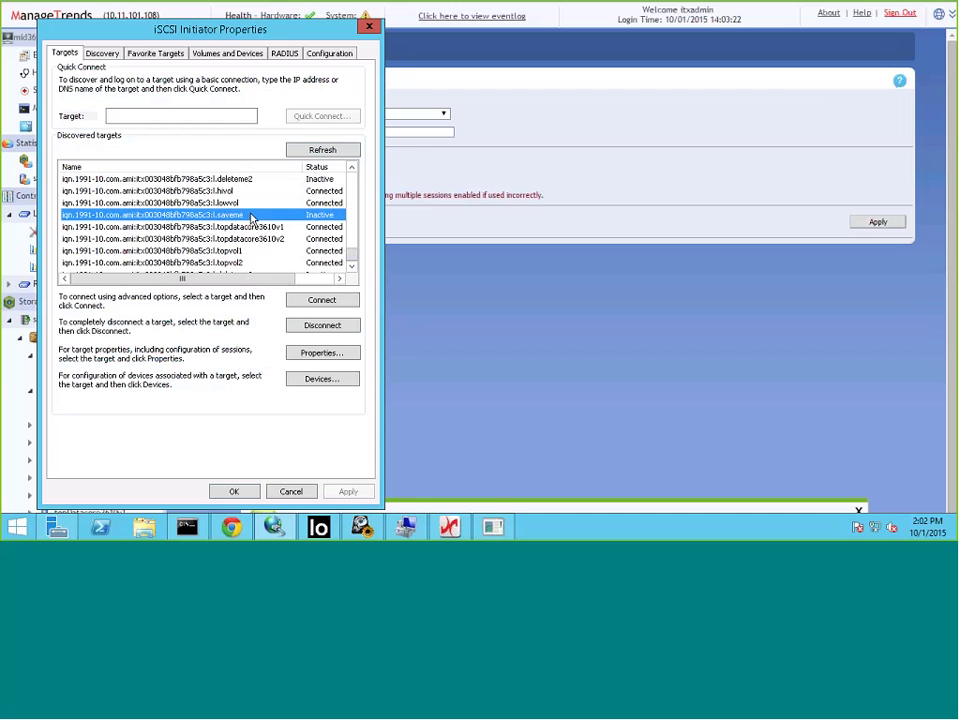
{"action": "left_click", "coordinate": [351, 169]}
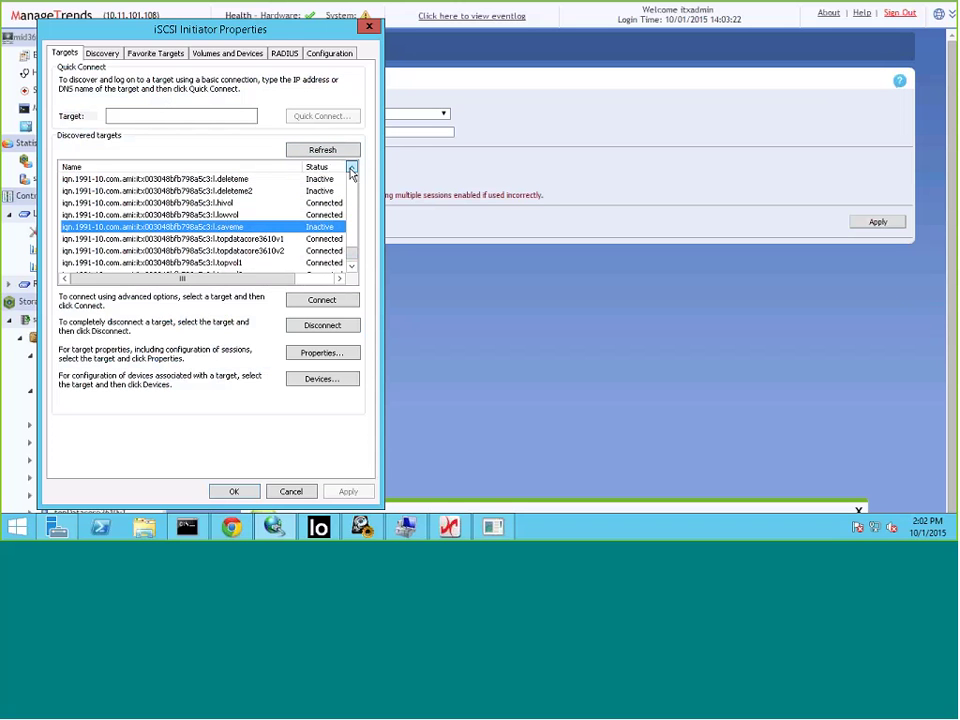
{"action": "left_click", "coordinate": [255, 180]}
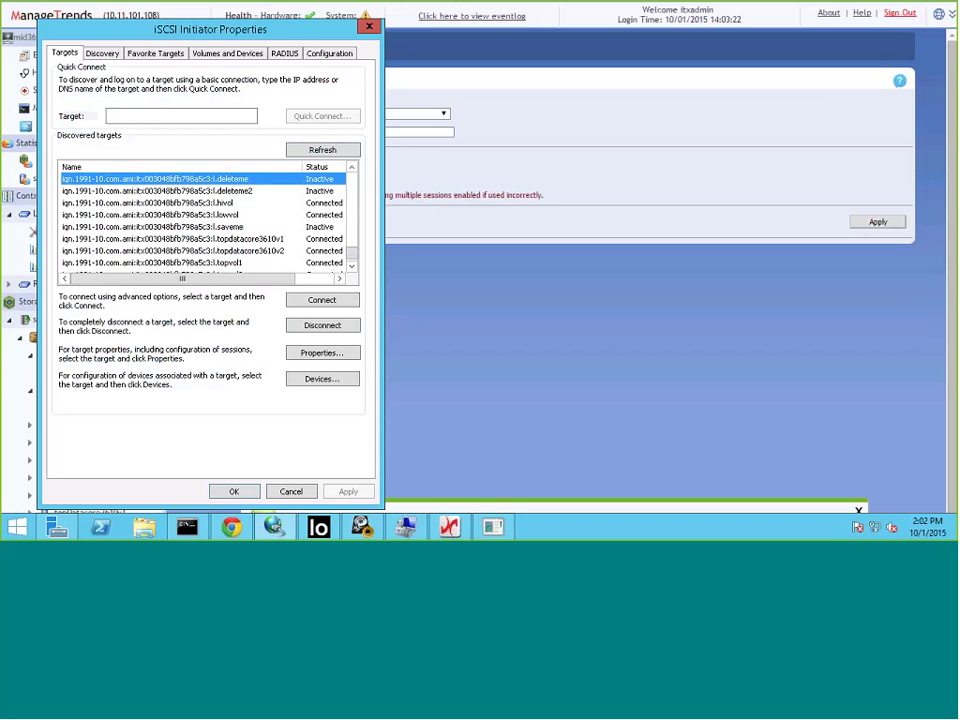
{"action": "left_click", "coordinate": [320, 300]}
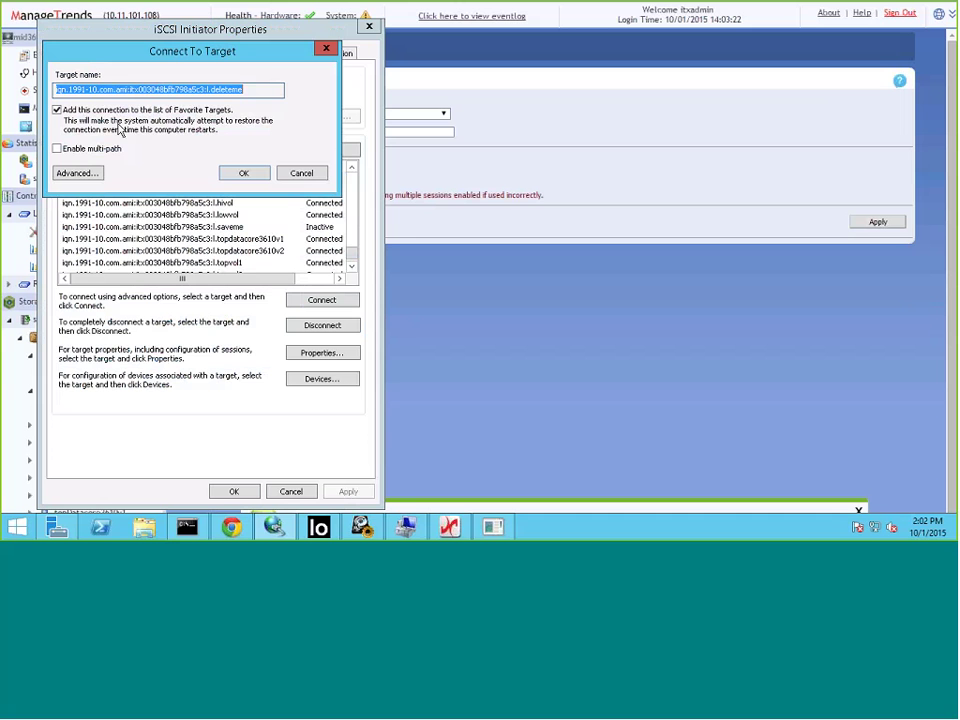
{"action": "left_click", "coordinate": [57, 111]}
{"action": "left_click", "coordinate": [232, 173]}
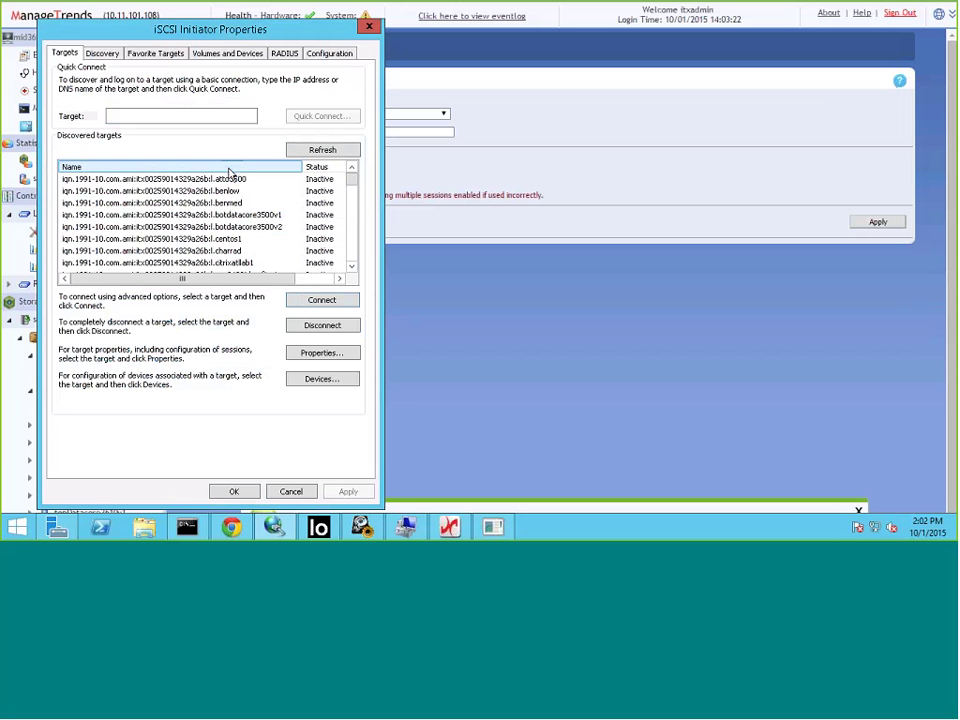
{"action": "left_click", "coordinate": [352, 207]}
{"action": "left_click_drag", "start_coordinate": [352, 206], "coordinate": [351, 251]}
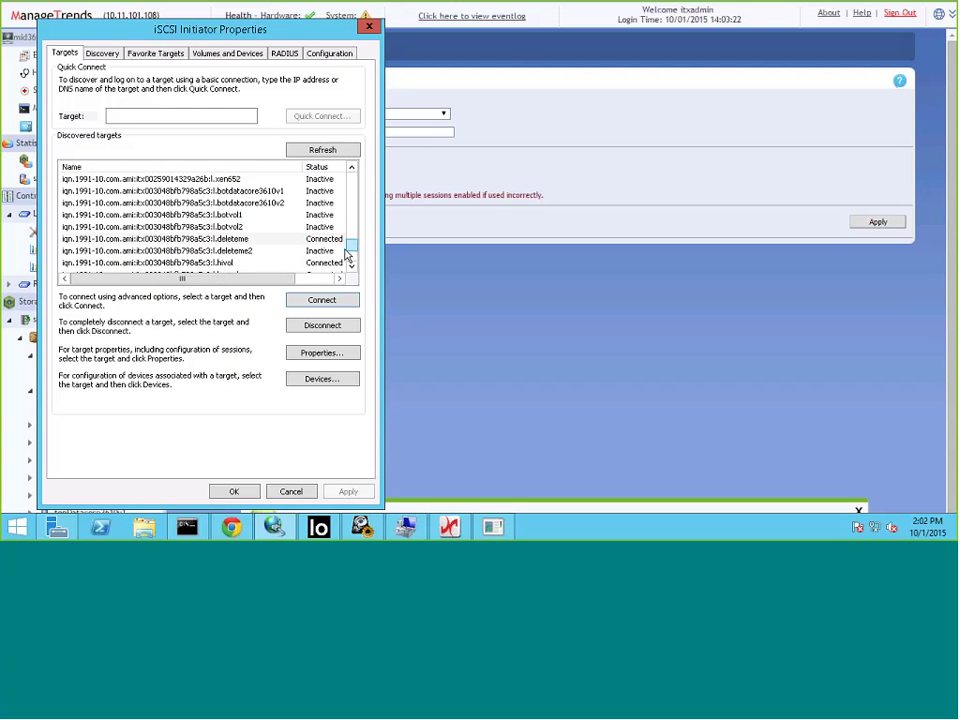
{"action": "left_click", "coordinate": [314, 240]}
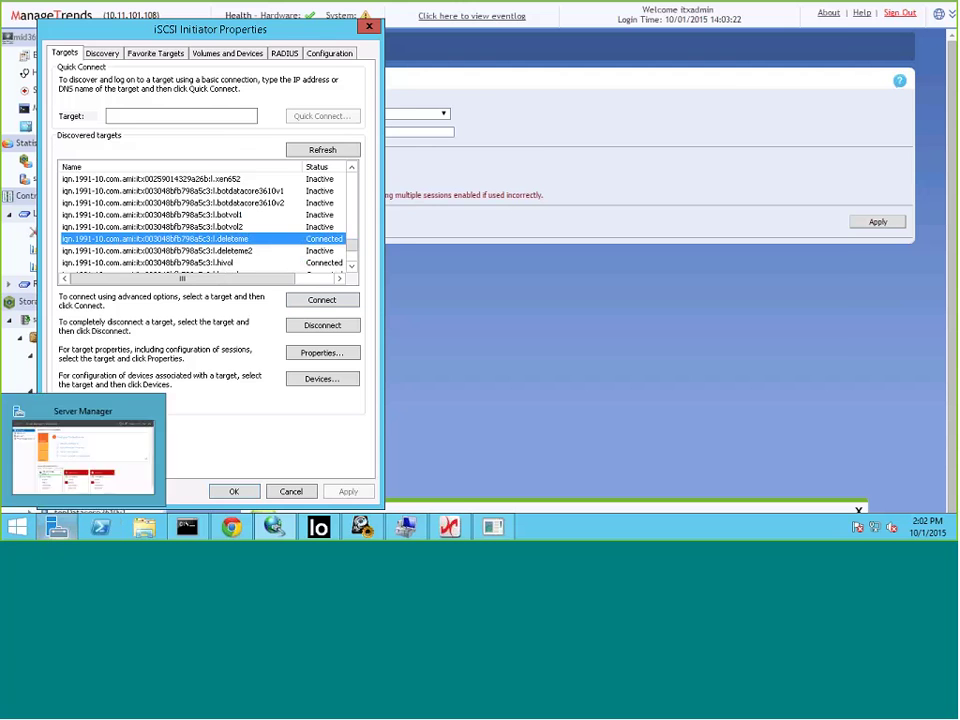
Step: Switch to Computer Management's Disk Management and set up initialization of only Disk 22, with the MBR partition style
{"action": "left_click", "coordinate": [405, 526]}
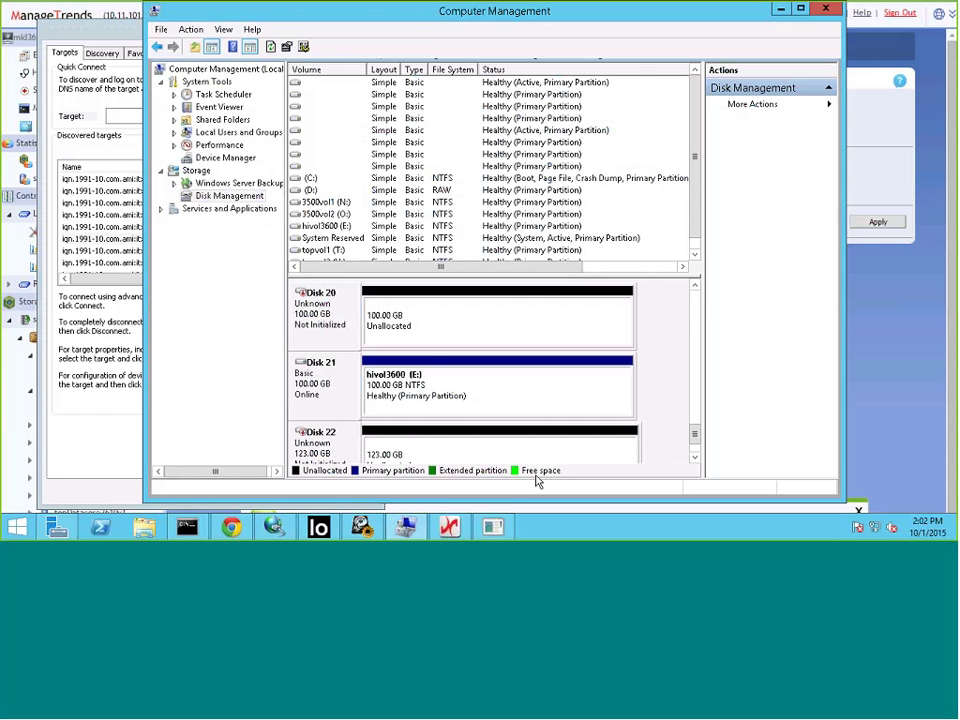
{"action": "scroll", "coordinate": [699, 313], "scroll_direction": "up", "scroll_amount": 1}
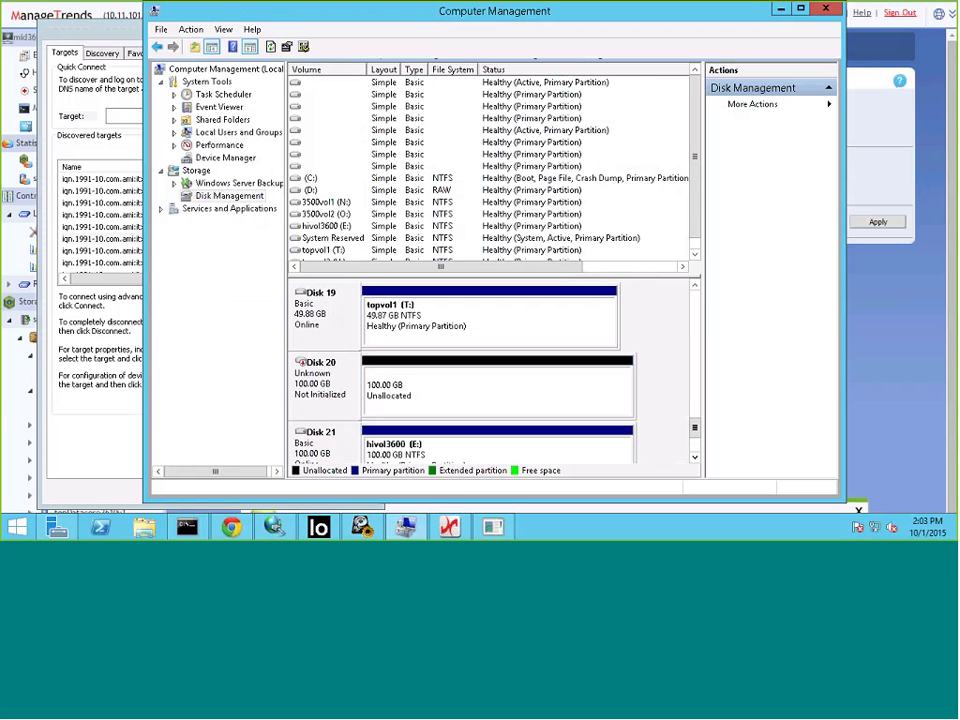
{"action": "scroll", "coordinate": [699, 428], "scroll_direction": "down", "scroll_amount": 2}
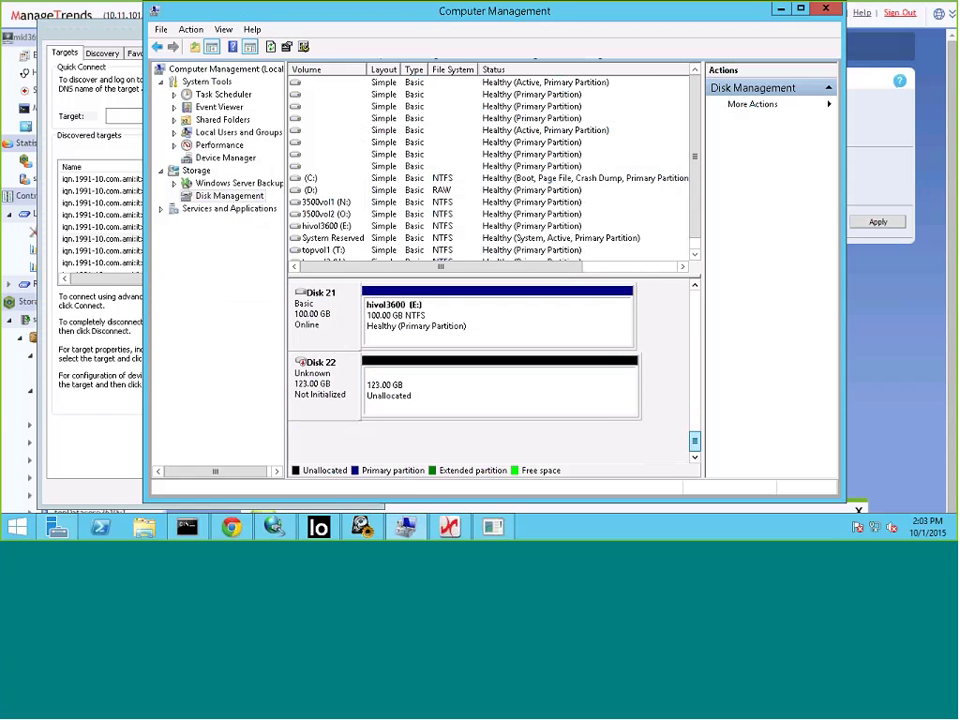
{"action": "right_click", "coordinate": [342, 382]}
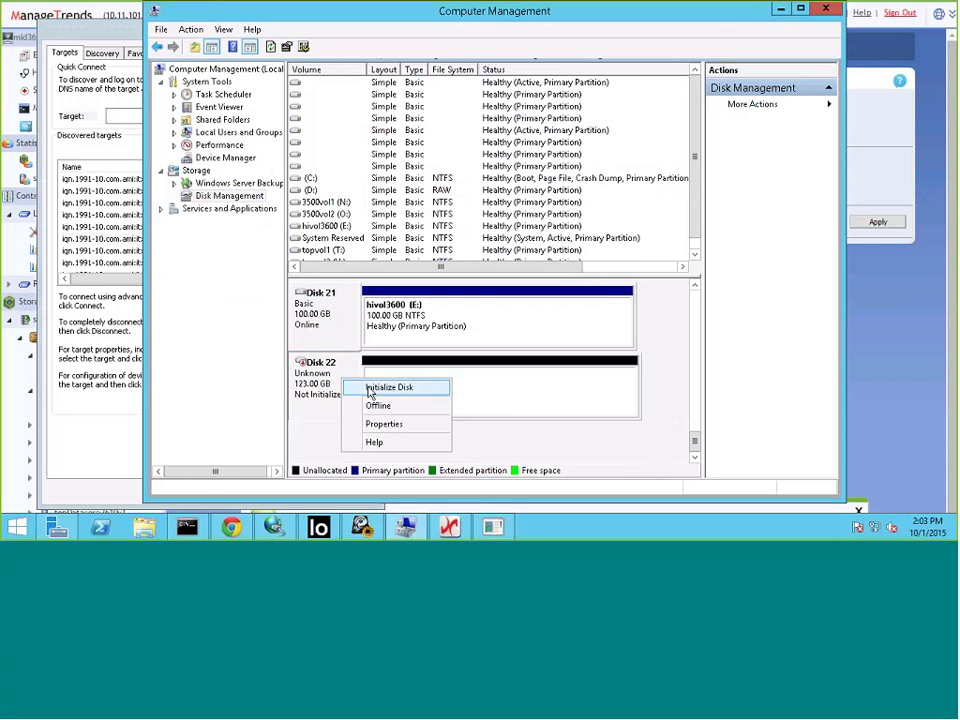
{"action": "left_click", "coordinate": [389, 388]}
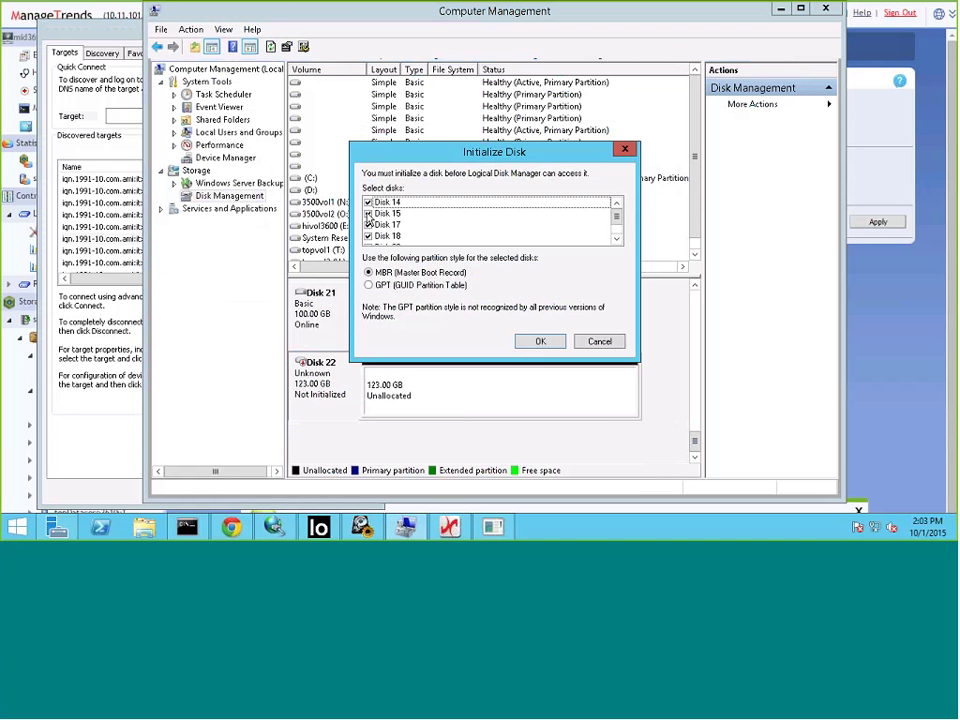
{"action": "left_click", "coordinate": [368, 202]}
{"action": "left_click", "coordinate": [368, 213]}
{"action": "left_click", "coordinate": [368, 225]}
{"action": "left_click", "coordinate": [368, 236]}
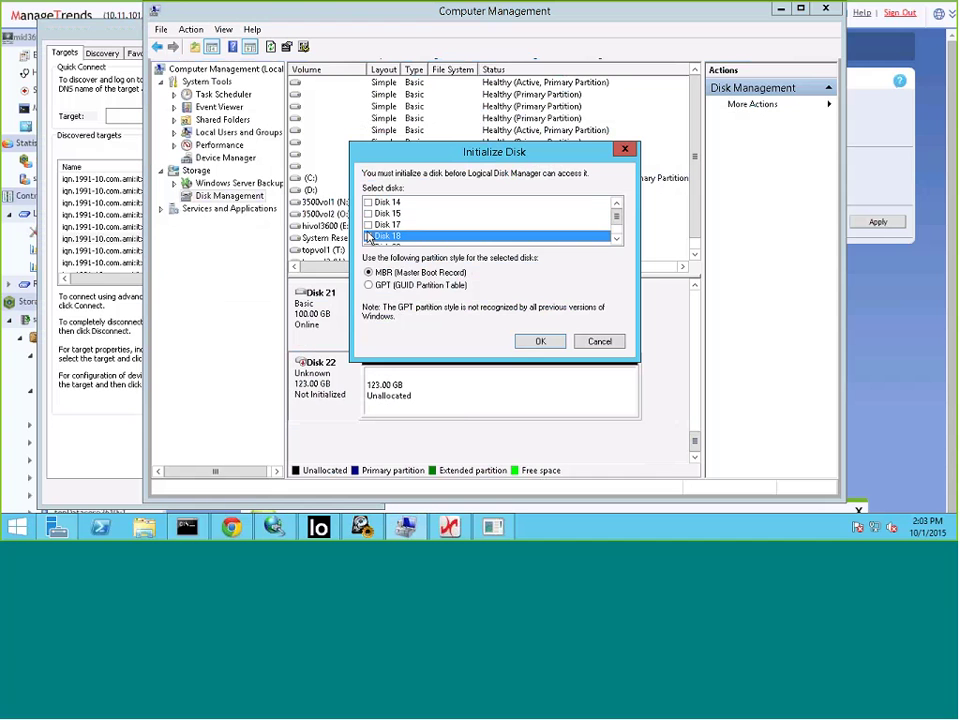
{"action": "left_click", "coordinate": [617, 239]}
{"action": "left_click", "coordinate": [617, 239]}
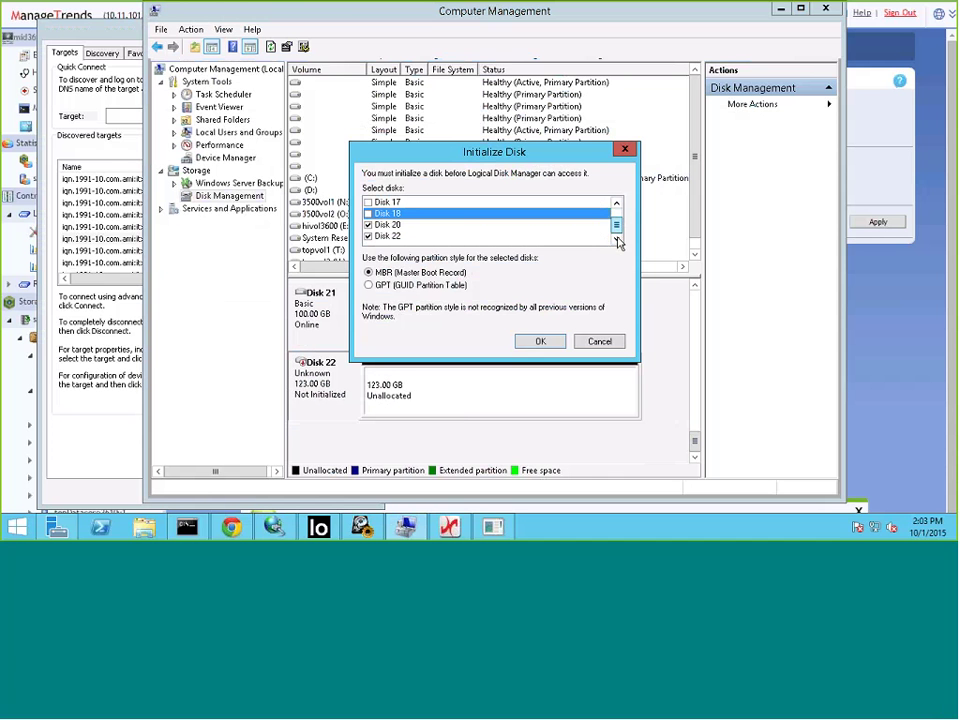
{"action": "left_click", "coordinate": [368, 225]}
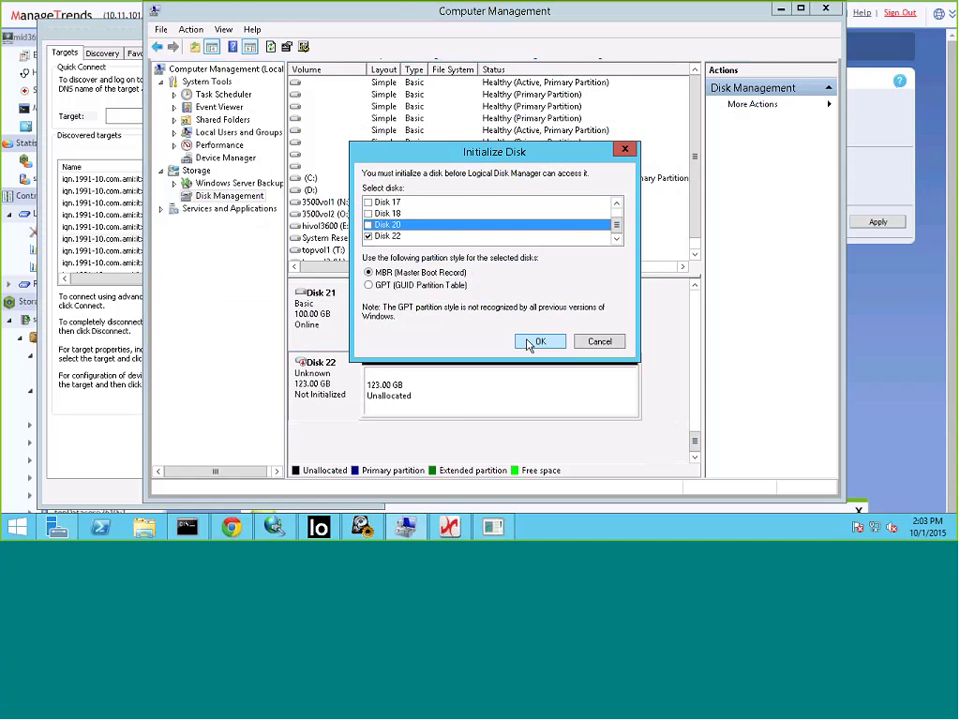
Step: Release the locked 123 GB AMI StorTrends disk in the SANsymphony-V Management Console, and return to Disk Management to initialize Disk 22
{"action": "key", "text": "alt+Tab"}
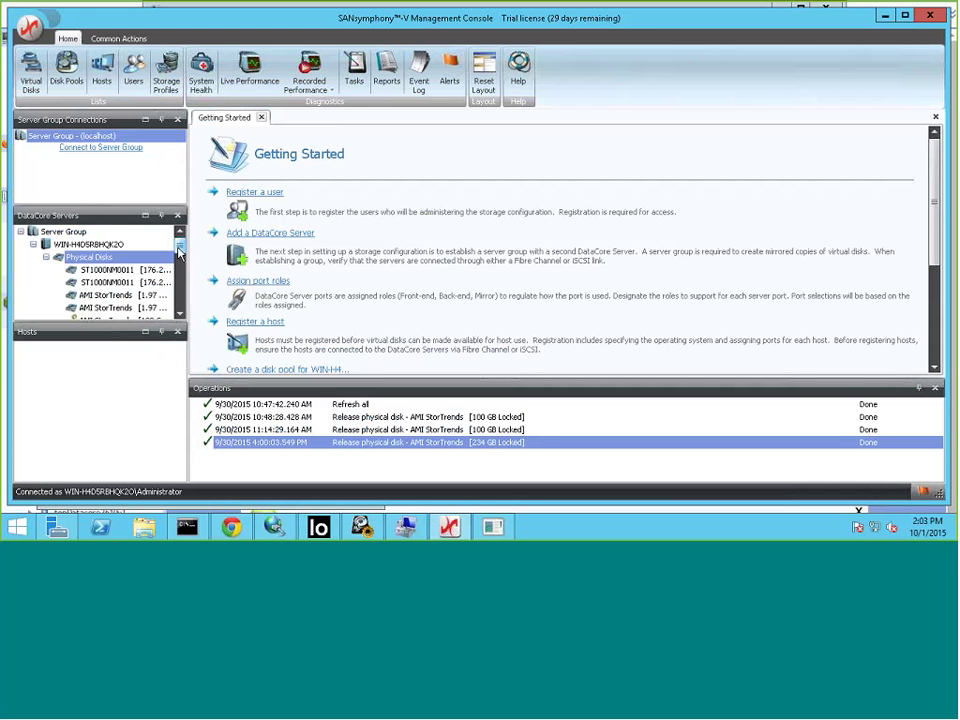
{"action": "scroll", "coordinate": [179, 257], "scroll_direction": "down", "scroll_amount": 1}
{"action": "left_click_drag", "start_coordinate": [179, 257], "coordinate": [181, 281]}
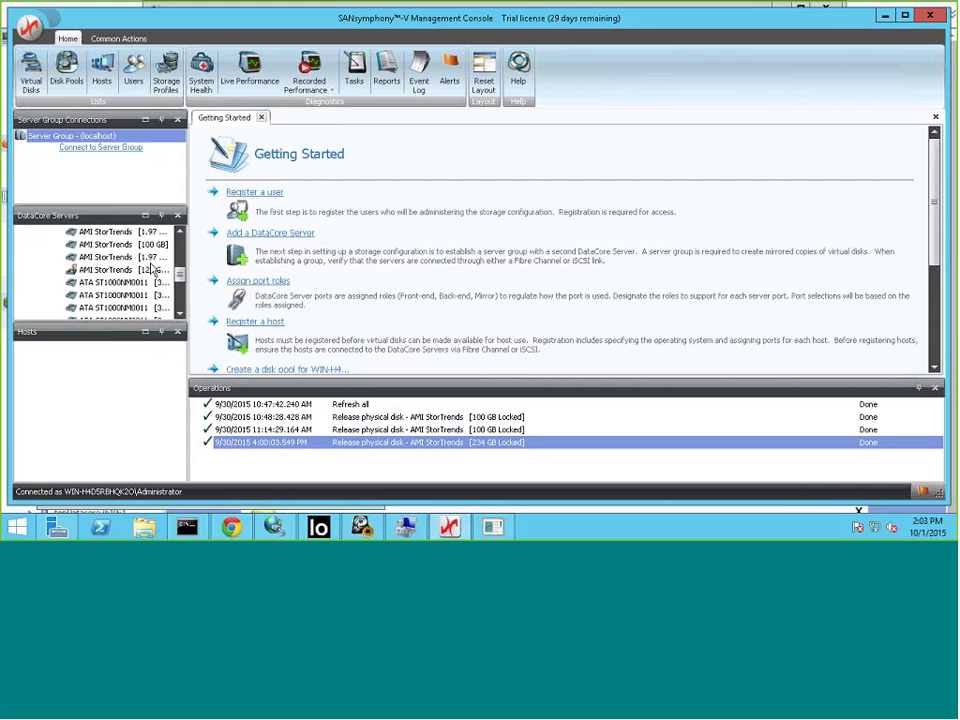
{"action": "left_click", "coordinate": [141, 270]}
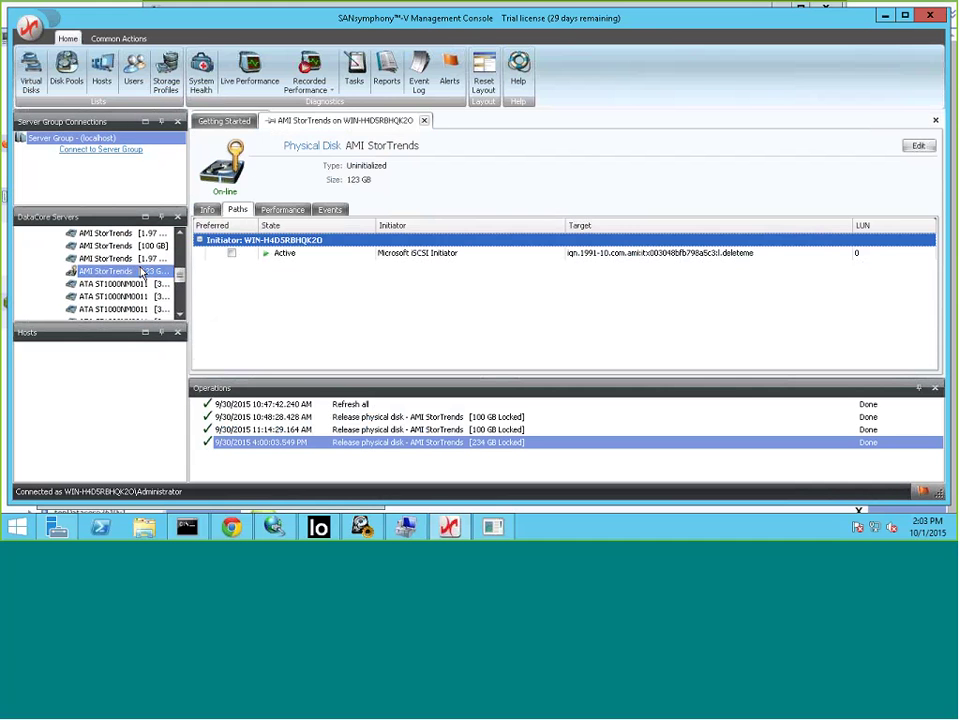
{"action": "right_click", "coordinate": [142, 270]}
{"action": "left_click", "coordinate": [156, 311]}
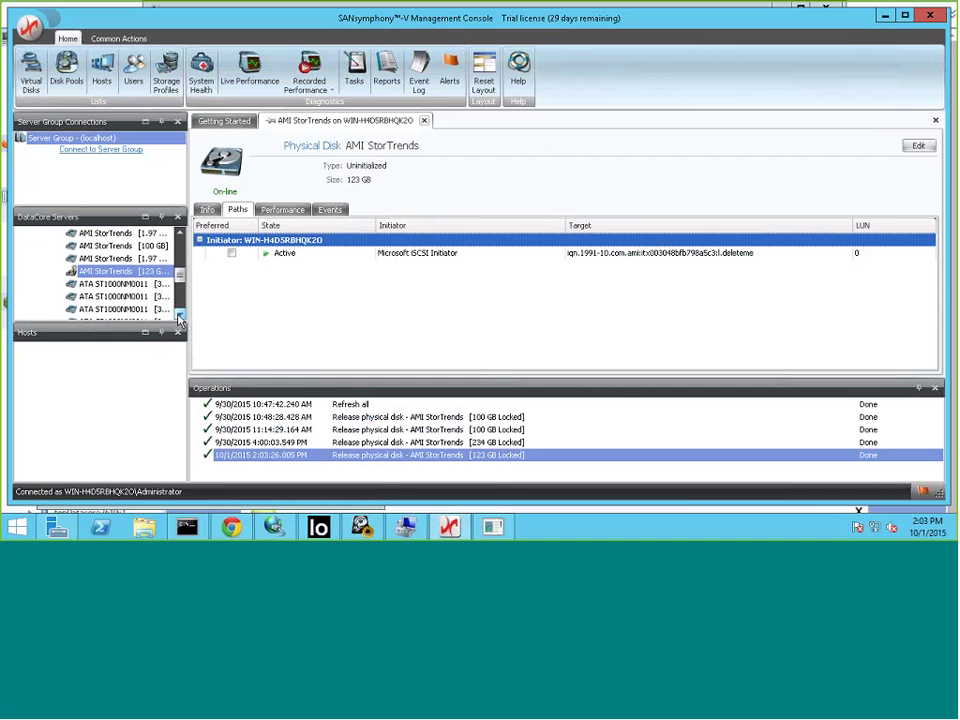
{"action": "left_click", "coordinate": [886, 16]}
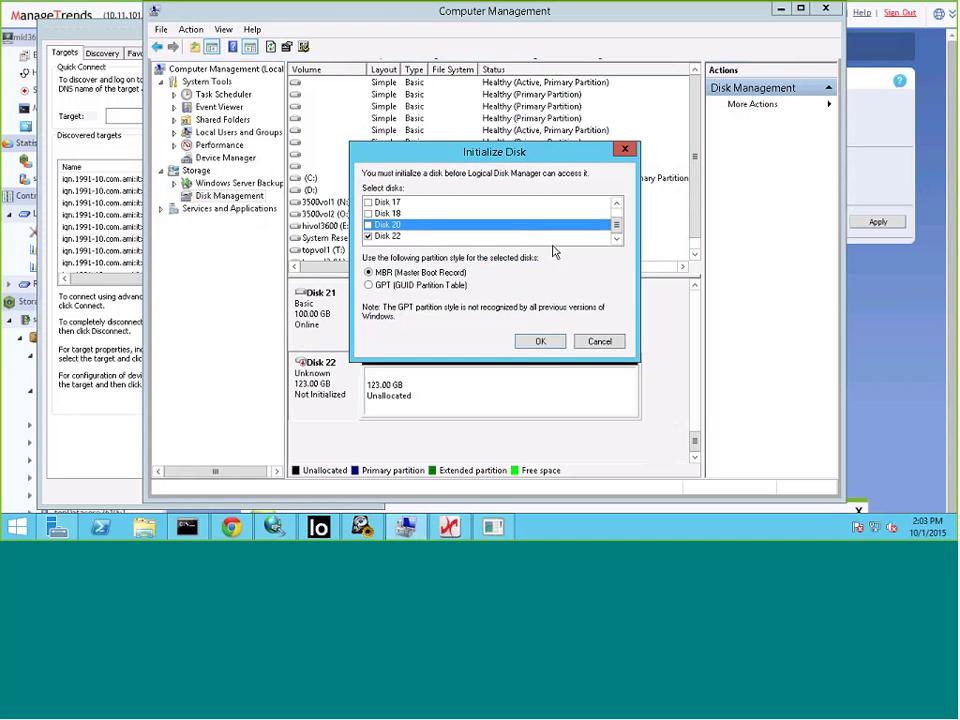
{"action": "left_click", "coordinate": [539, 342]}
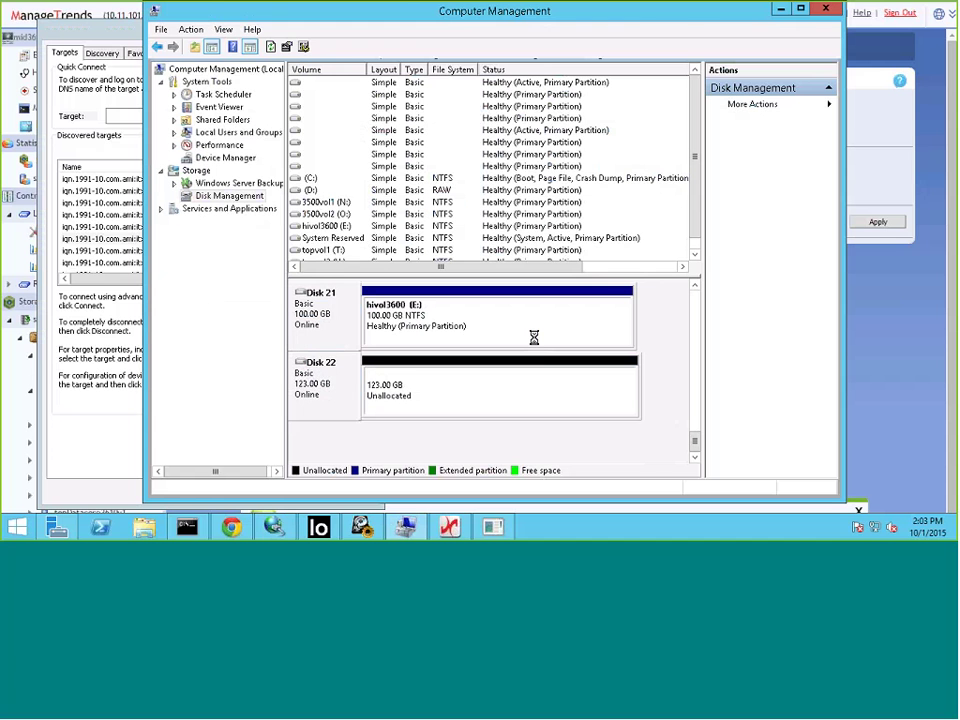
Step: Start a new simple volume on Disk 22's unallocated space, using the maximum size and drive letter F
{"action": "right_click", "coordinate": [464, 400]}
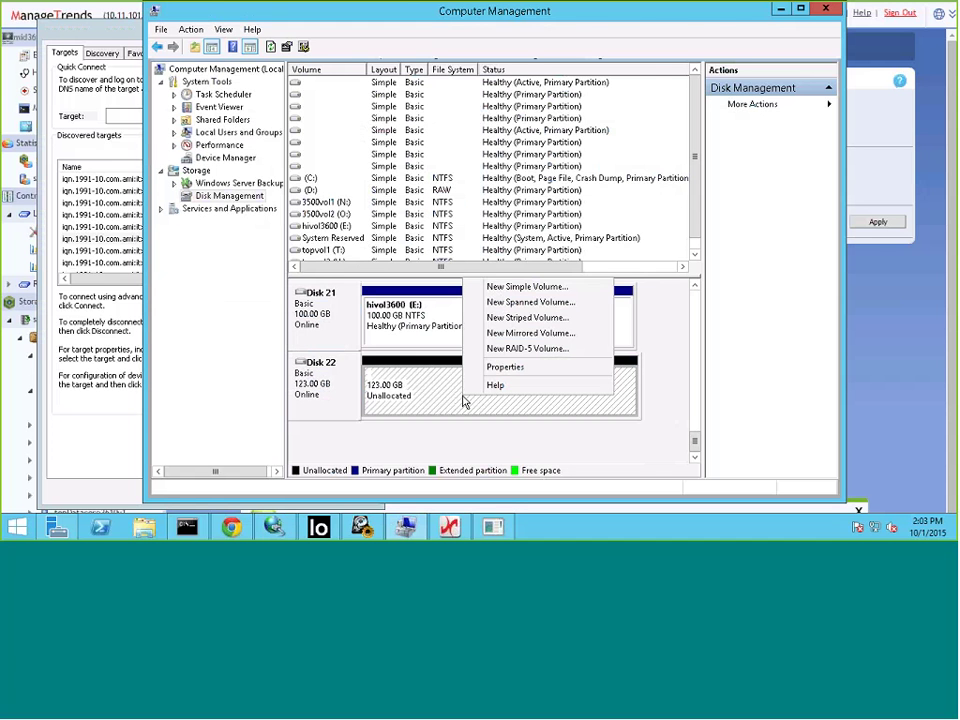
{"action": "left_click", "coordinate": [540, 288]}
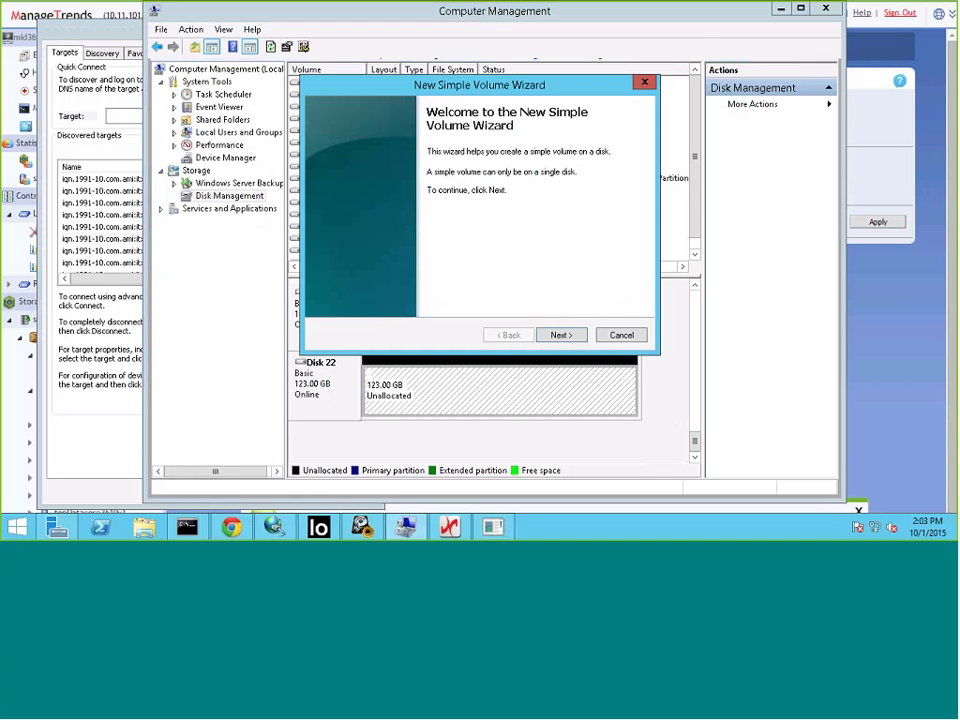
{"action": "left_click", "coordinate": [561, 335]}
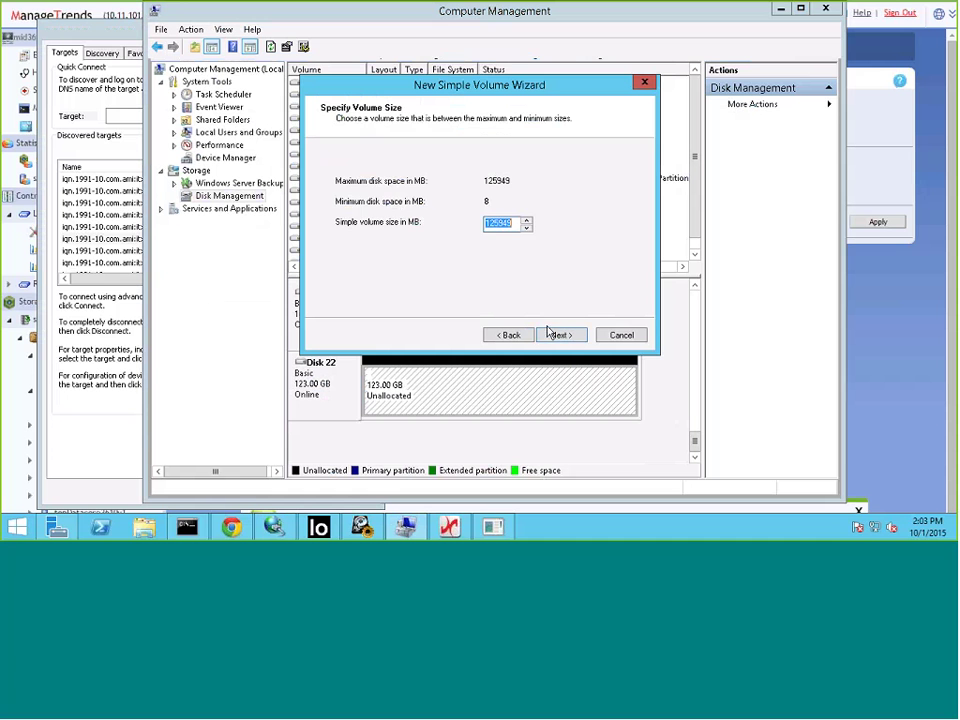
{"action": "left_click", "coordinate": [556, 336]}
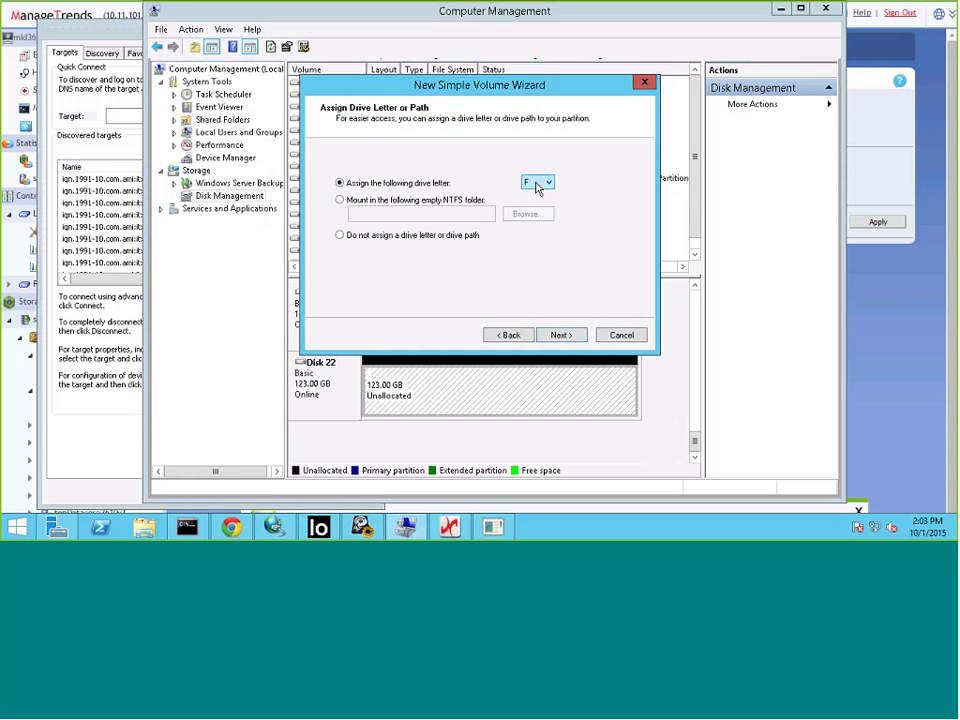
{"action": "left_click", "coordinate": [561, 336]}
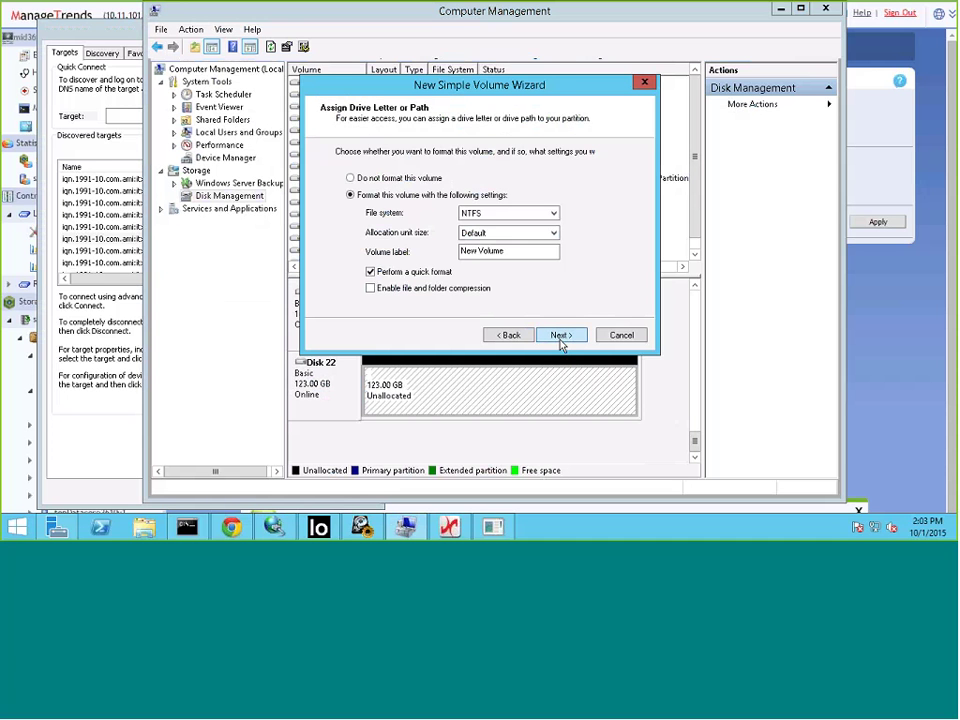
Step: Label the new Disk 22 volume deleteme and complete its creation with an NTFS quick format
{"action": "double_click", "coordinate": [519, 253]}
{"action": "key", "text": "BackSpace"}
{"action": "key", "text": "BackSpace"}
{"action": "key", "text": "BackSpace"}
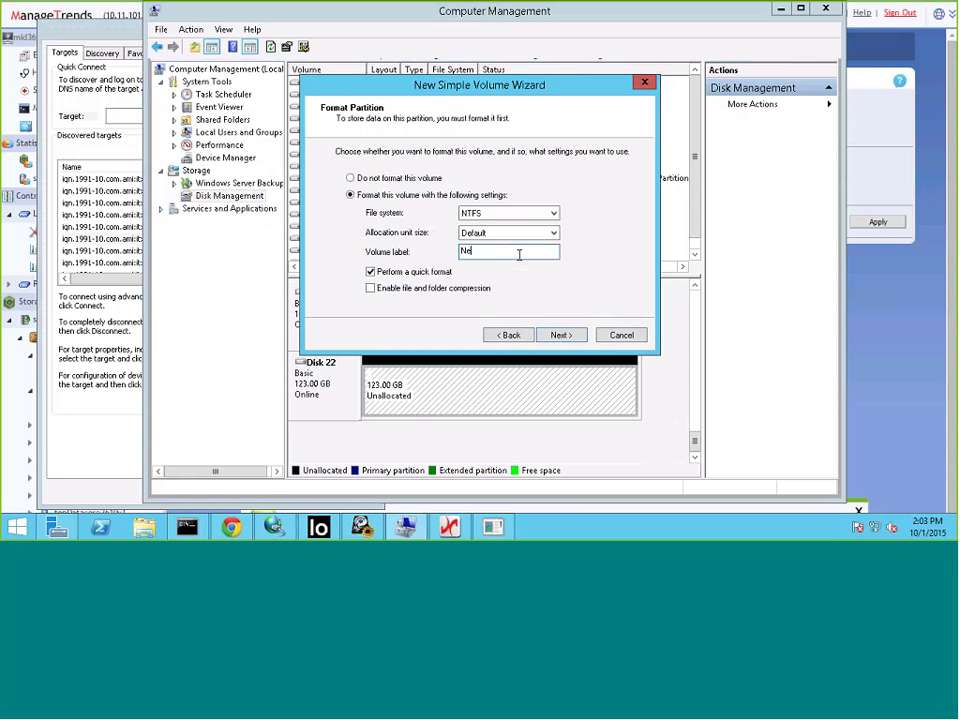
{"action": "key", "text": "BackSpace"}
{"action": "key", "text": "BackSpace"}
{"action": "type", "text": "deleteme"}
{"action": "left_click", "coordinate": [558, 336]}
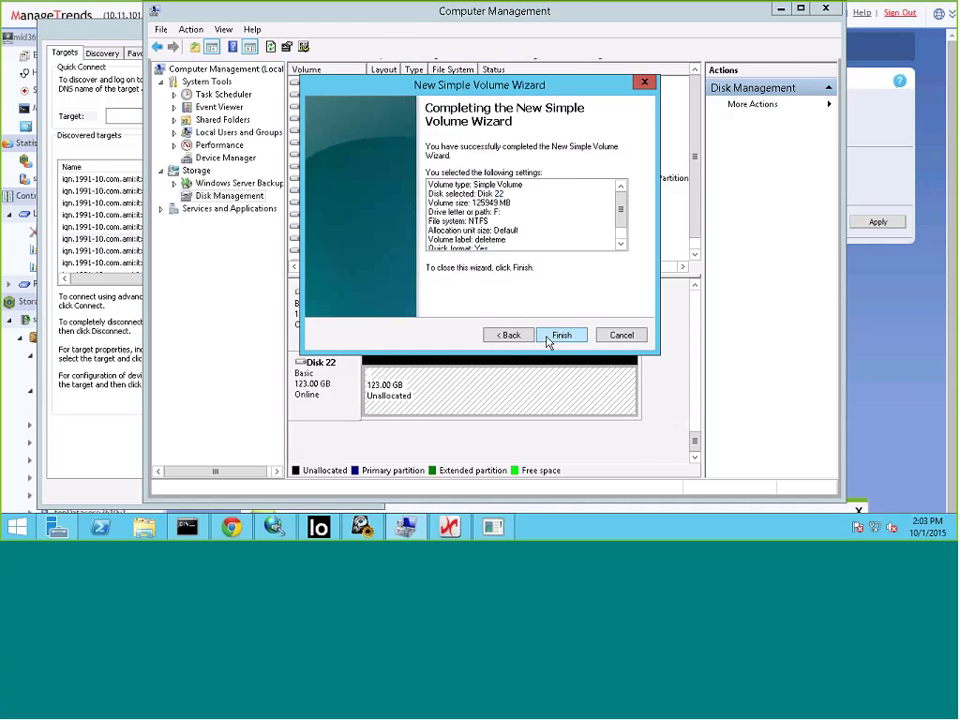
{"action": "left_click", "coordinate": [548, 340]}
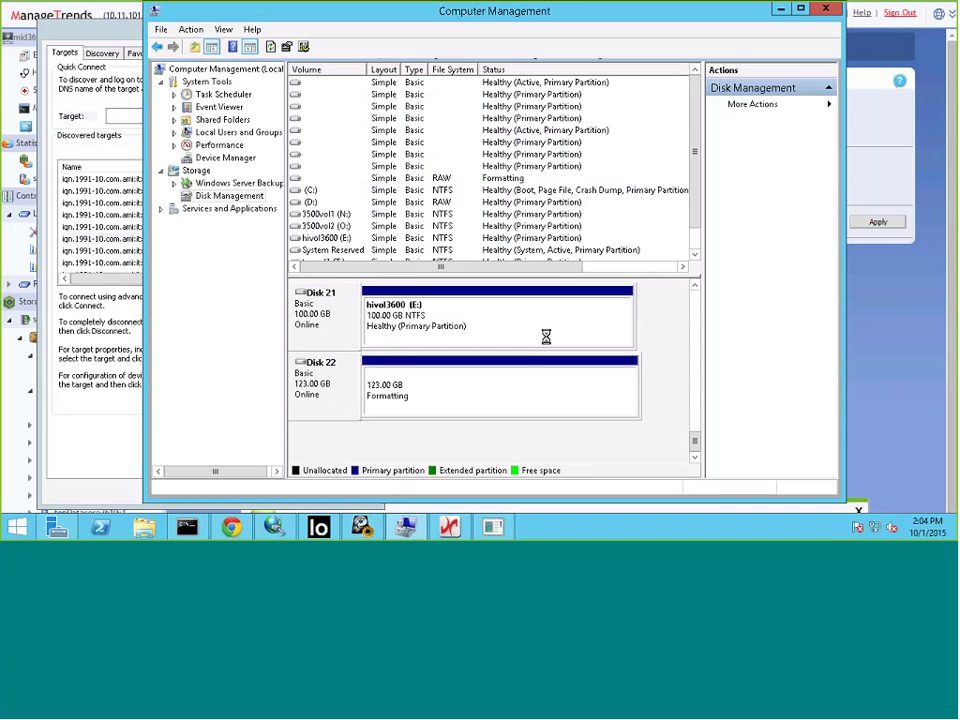
Step: Explore the formatted deleteme (F:) volume from Disk Management and create a new folder with the default name in it
{"action": "left_click", "coordinate": [276, 527]}
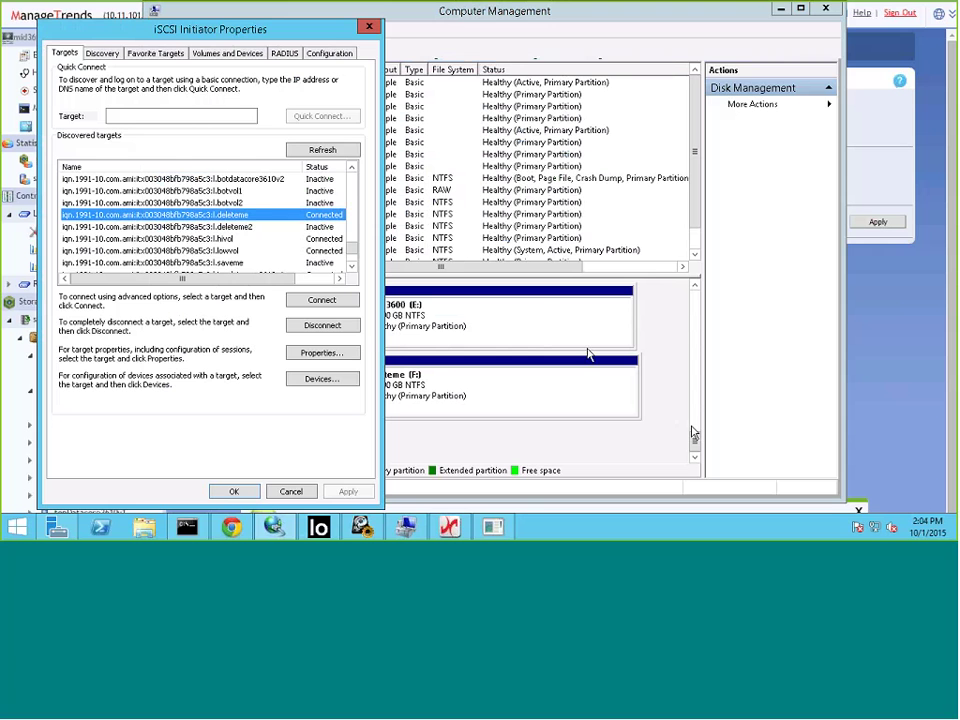
{"action": "left_click", "coordinate": [522, 333]}
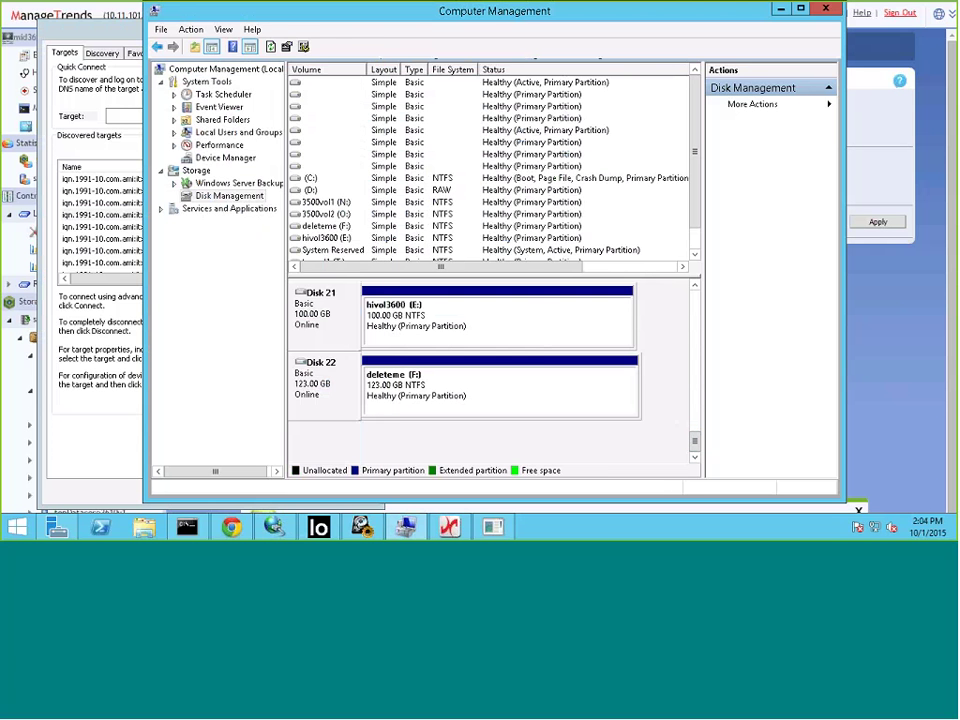
{"action": "right_click", "coordinate": [561, 396]}
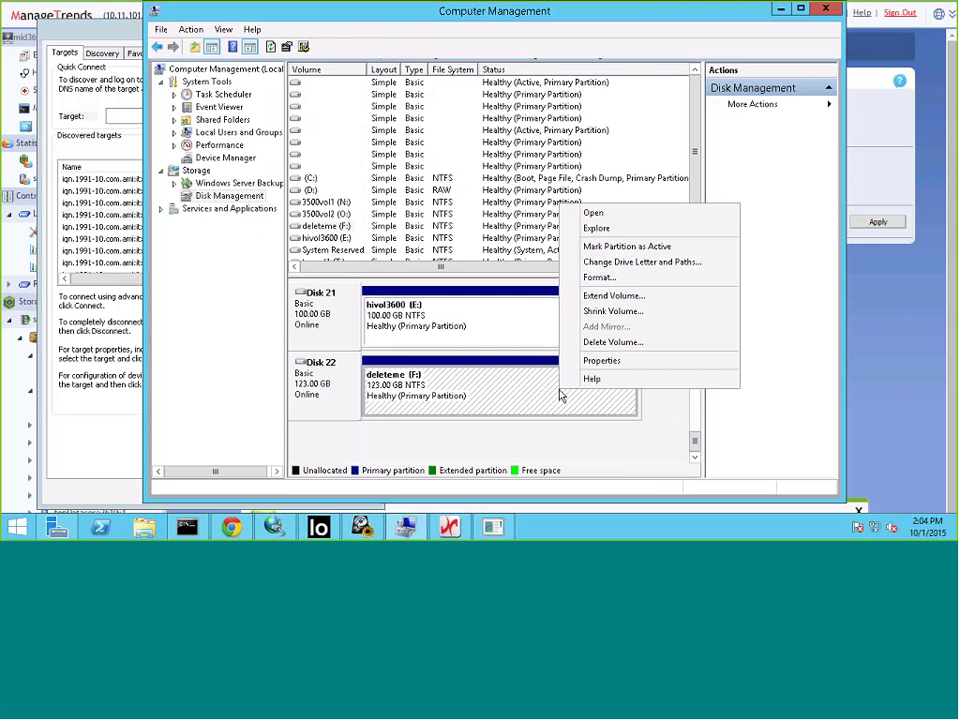
{"action": "left_click", "coordinate": [612, 229]}
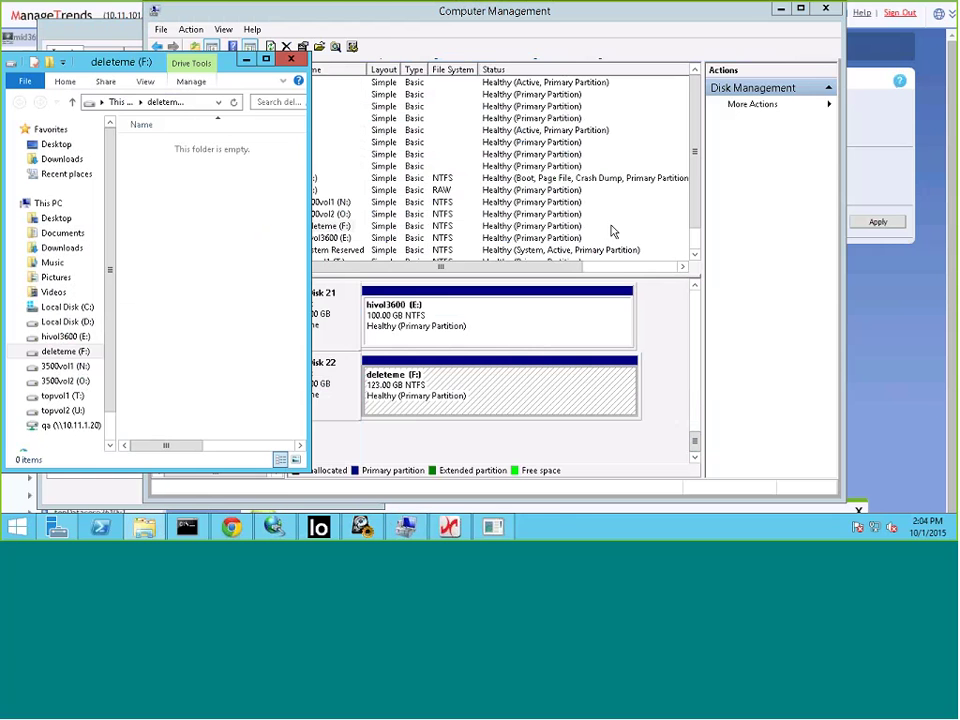
{"action": "right_click", "coordinate": [238, 252]}
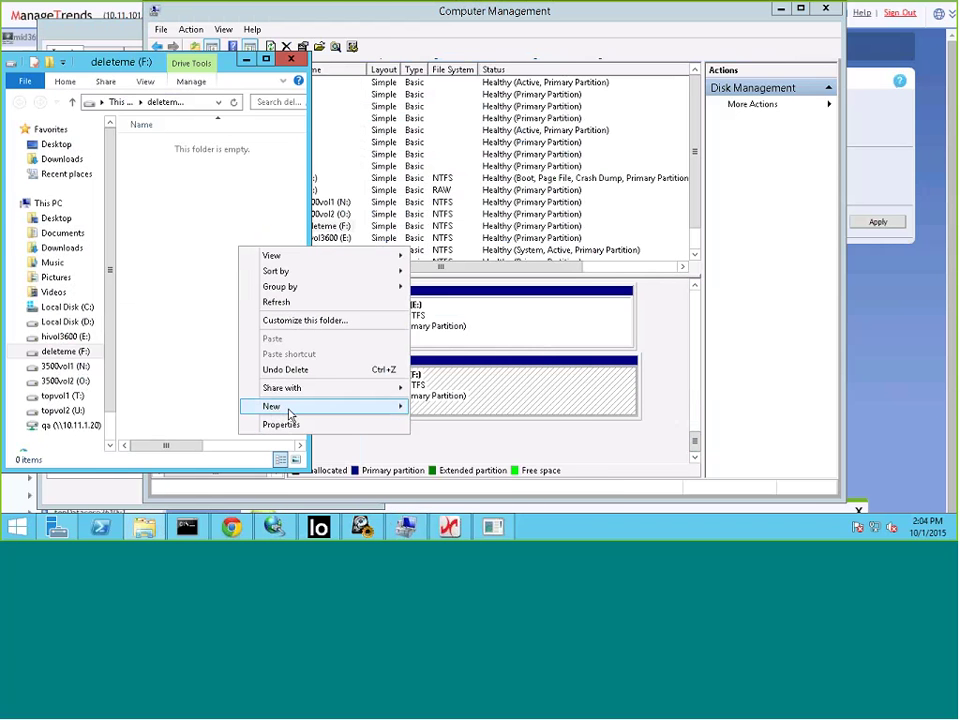
{"action": "mouse_move", "coordinate": [290, 413]}
{"action": "left_click", "coordinate": [440, 406]}
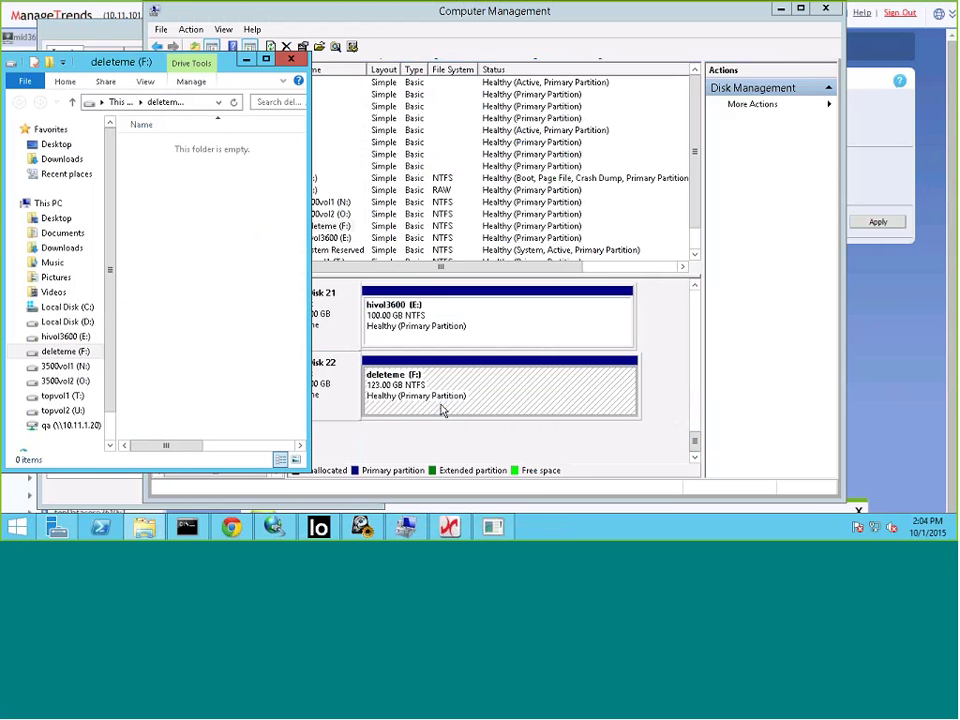
{"action": "key", "text": "Return"}
Step: Create a new text document on the deleteme (F:) volume, enter "help me" in it, and save it on closing
{"action": "right_click", "coordinate": [207, 250]}
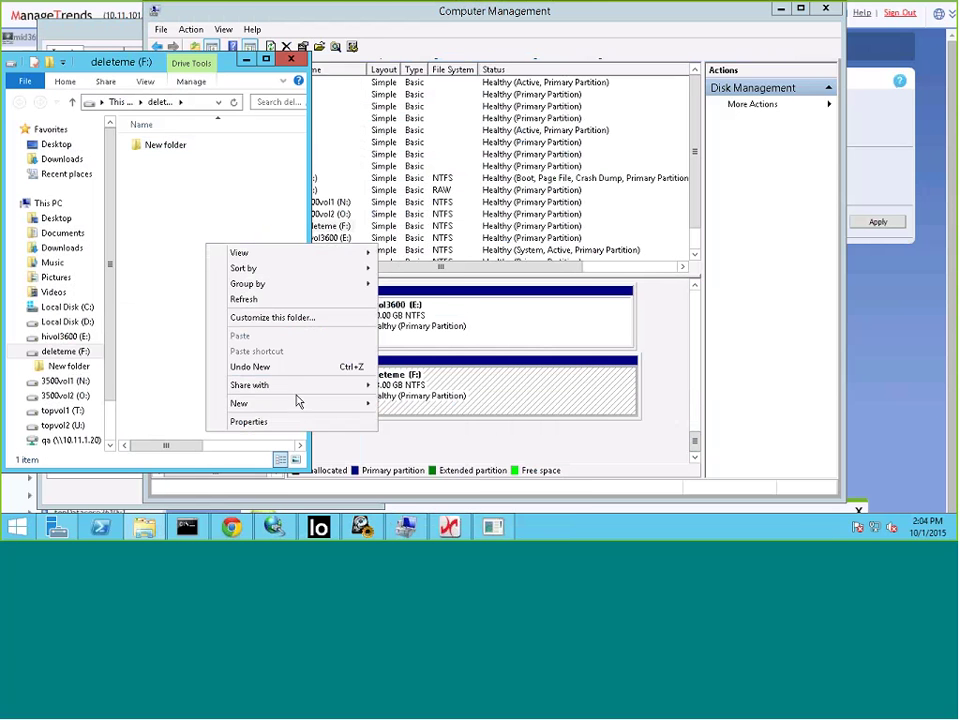
{"action": "mouse_move", "coordinate": [310, 404]}
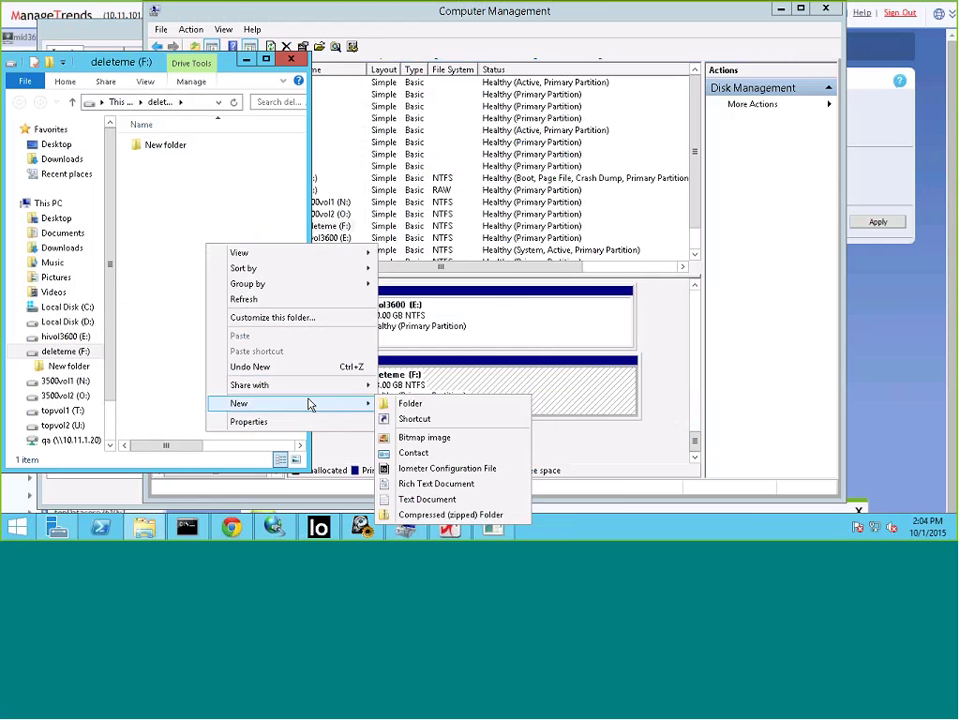
{"action": "left_click", "coordinate": [427, 499]}
{"action": "left_click", "coordinate": [243, 355]}
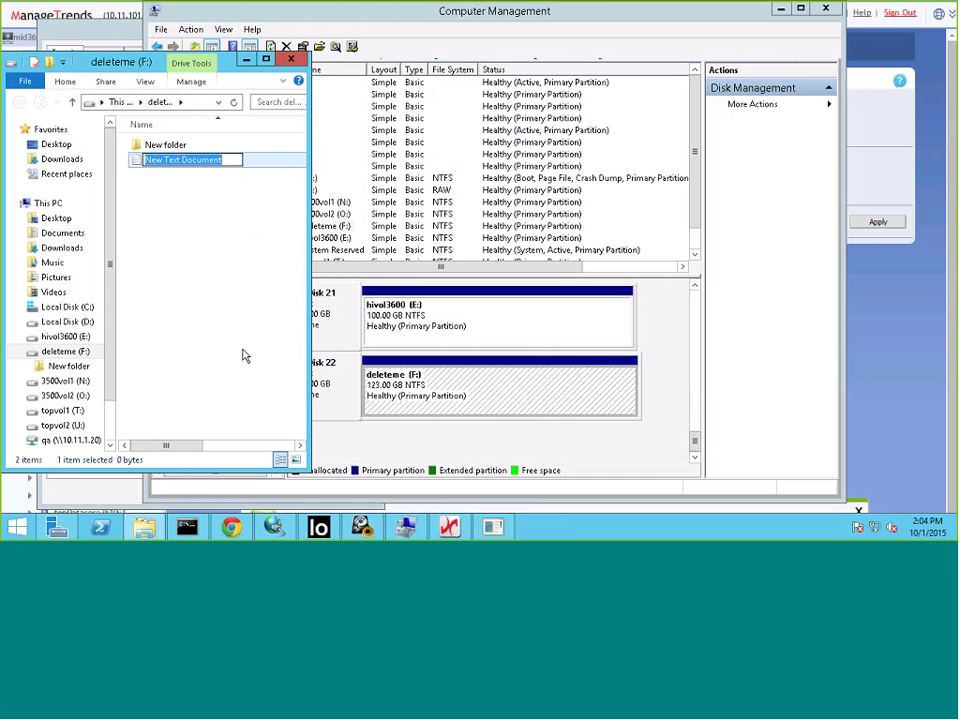
{"action": "double_click", "coordinate": [183, 162]}
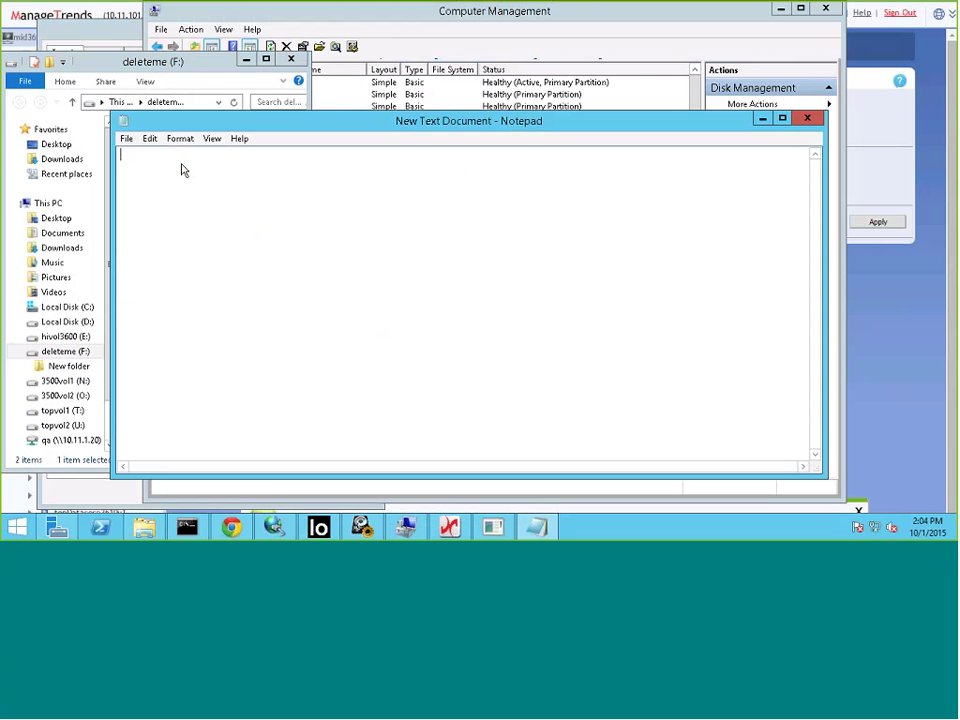
{"action": "type", "text": "help me"}
{"action": "left_click", "coordinate": [806, 119]}
{"action": "left_click", "coordinate": [446, 272]}
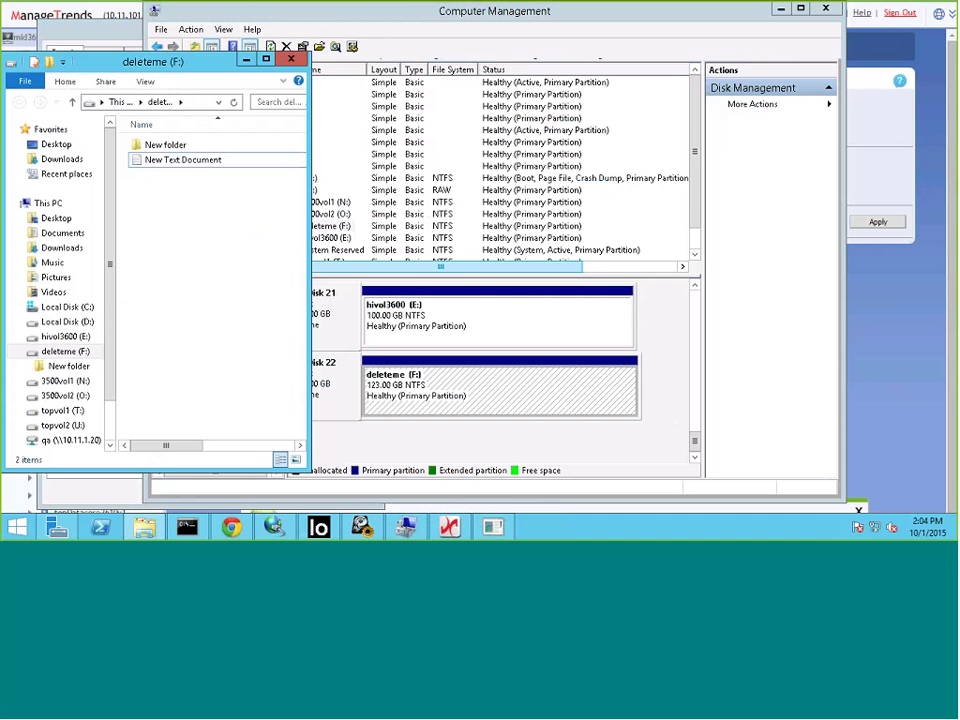
Step: Switch to ManageTrends in the browser and delete both the savemeW and saveme snapshots of the deleteme volume
{"action": "left_click", "coordinate": [234, 518]}
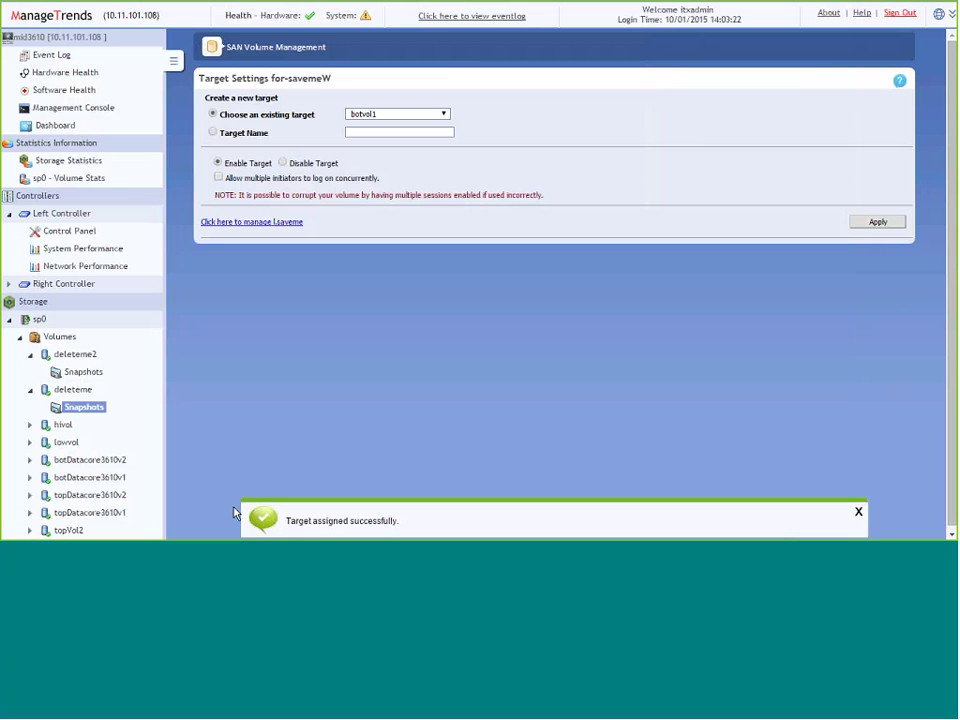
{"action": "left_click", "coordinate": [94, 411]}
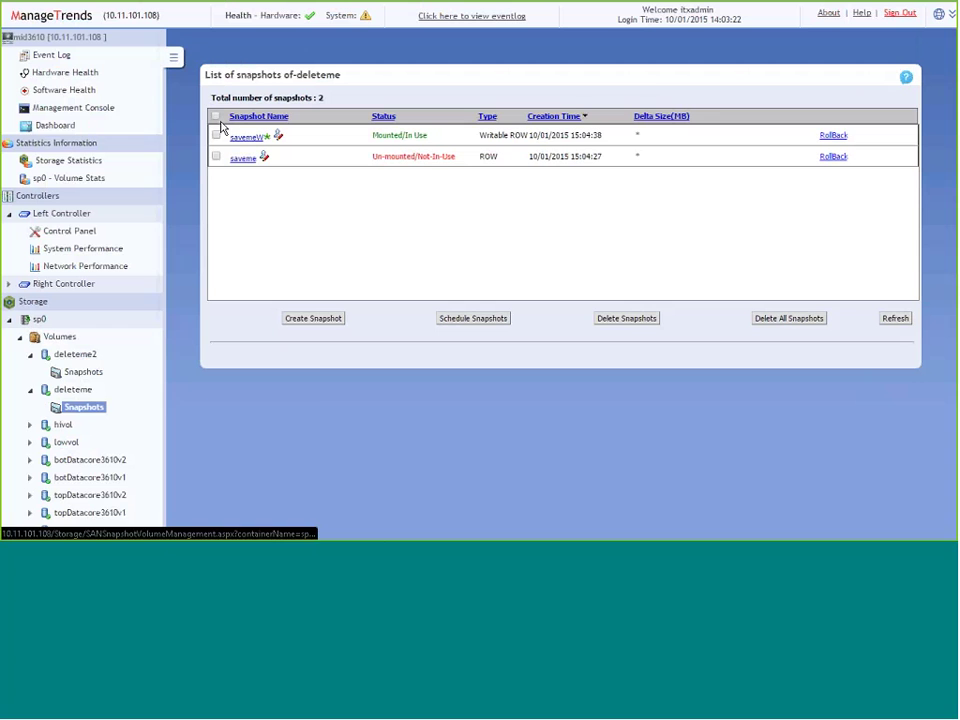
{"action": "left_click", "coordinate": [215, 121]}
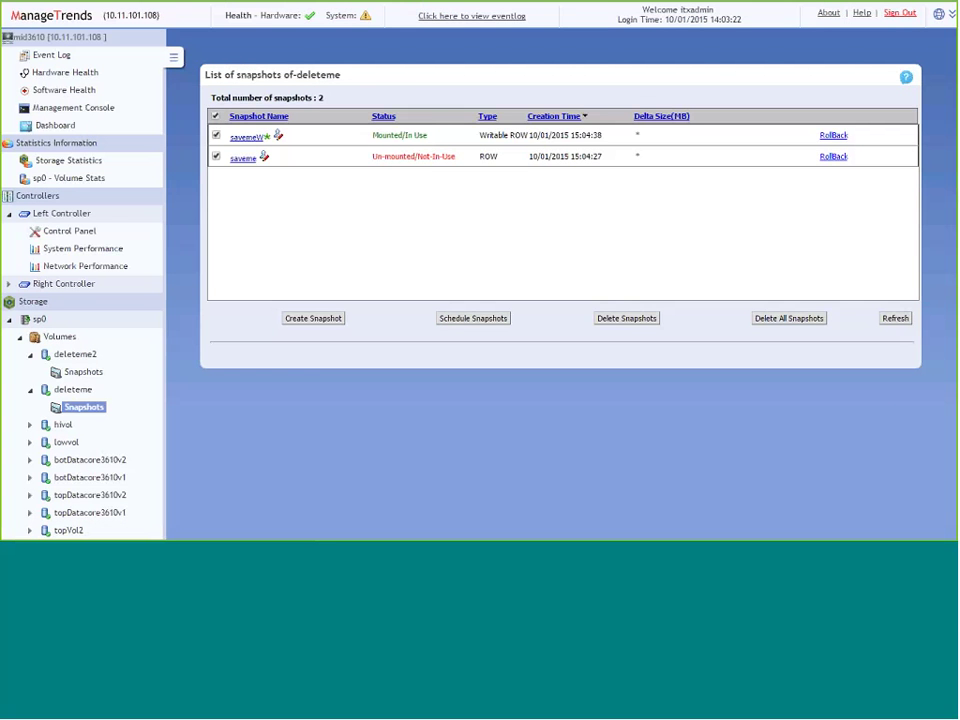
{"action": "left_click", "coordinate": [628, 323]}
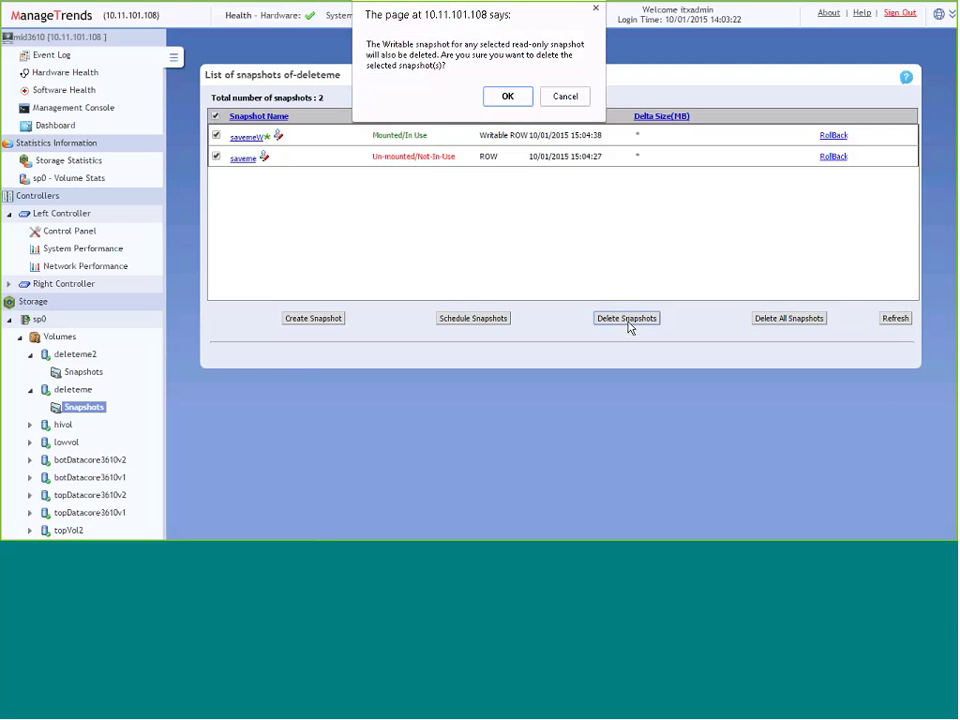
{"action": "left_click", "coordinate": [508, 96]}
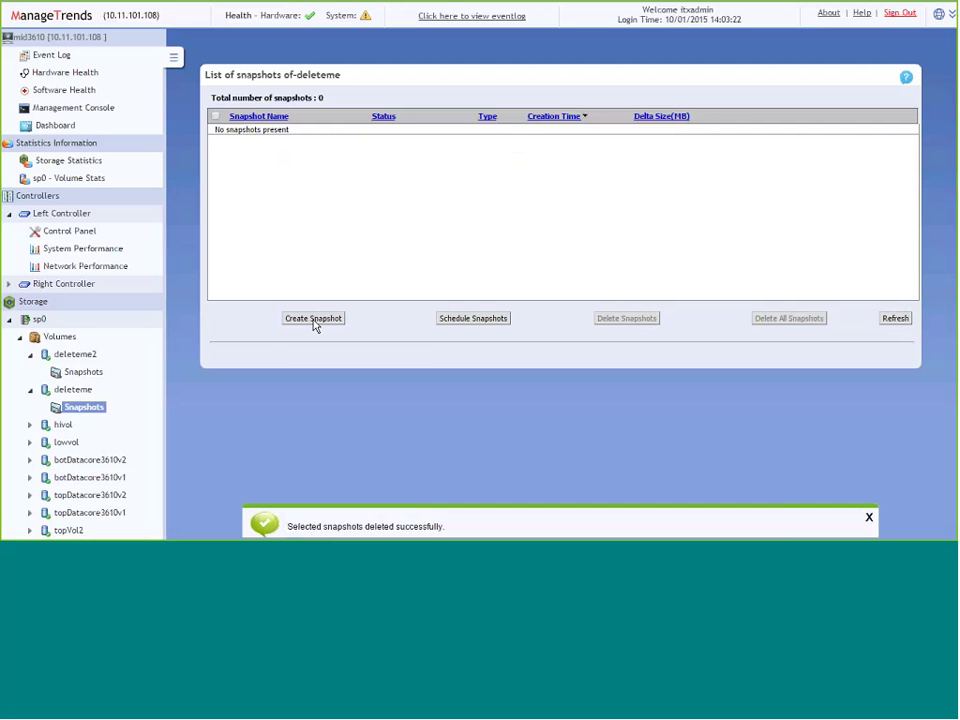
Step: Create a snapshot of the deleteme volume named saveme, without a writable snapshot
{"action": "left_click", "coordinate": [313, 319]}
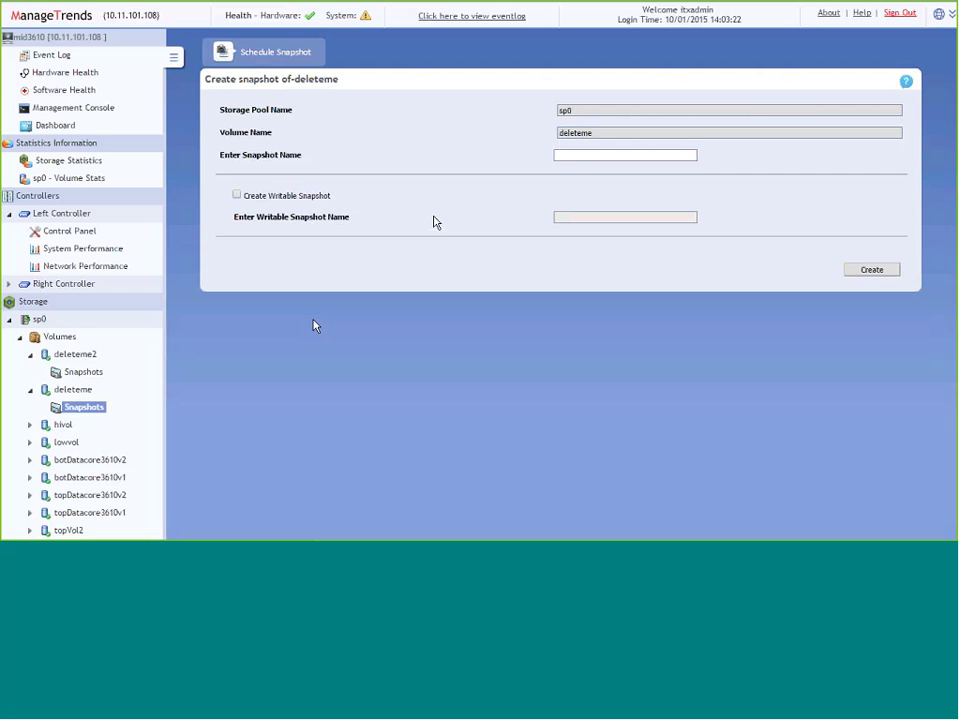
{"action": "left_click", "coordinate": [573, 155]}
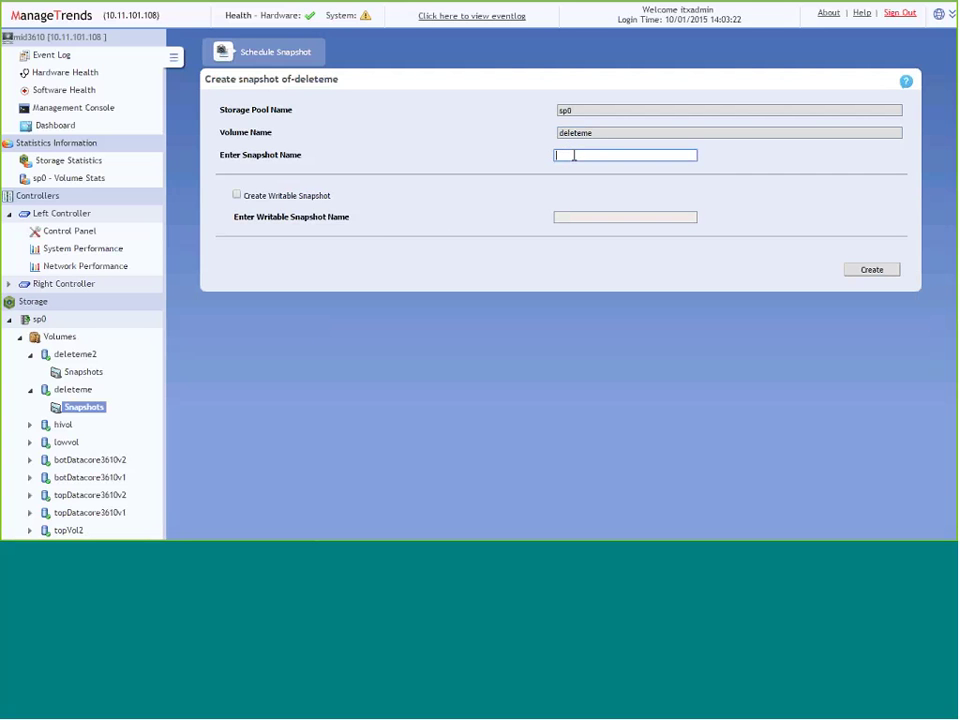
{"action": "left_click", "coordinate": [573, 155]}
{"action": "left_click", "coordinate": [574, 169]}
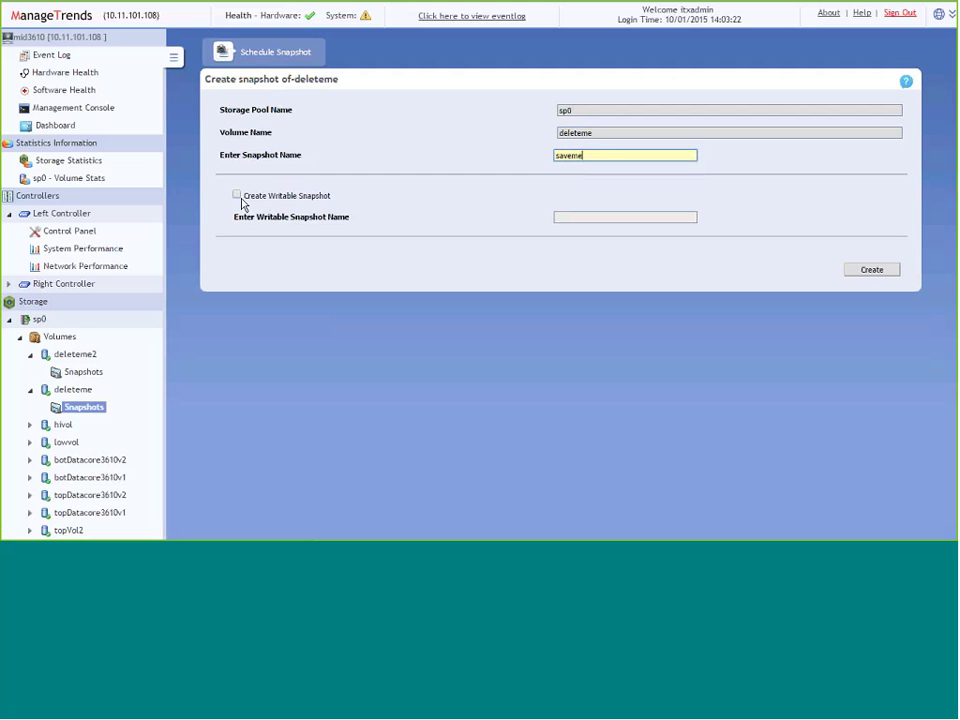
{"action": "left_click", "coordinate": [866, 270]}
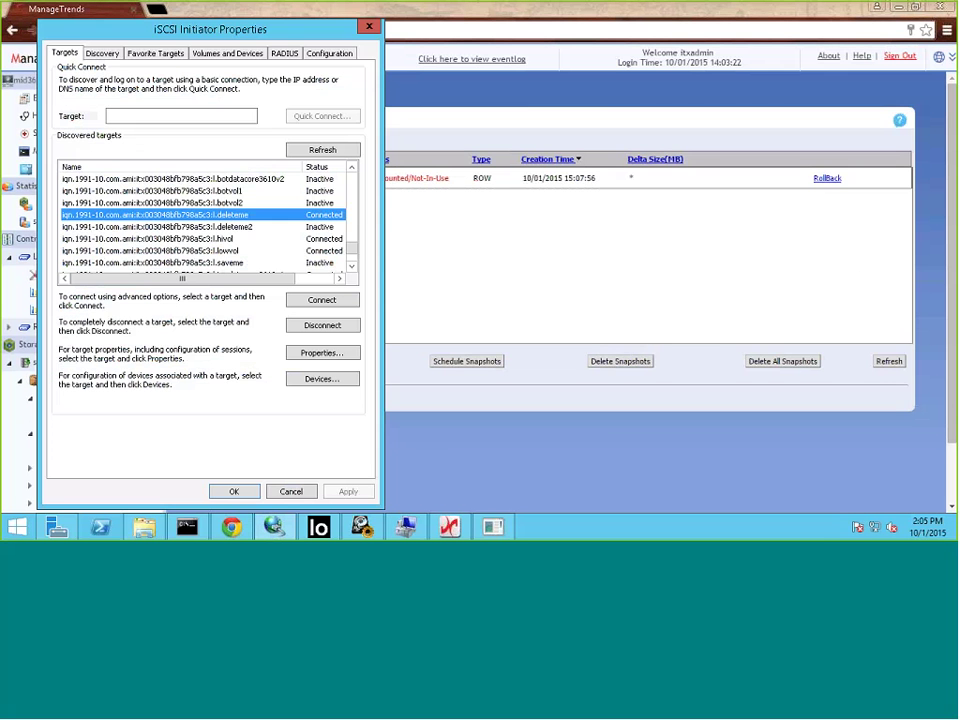
Step: Check the iSCSI Initiator's target list, and delete New Text Document from the deleteme (F:) volume in File Explorer
{"action": "scroll", "coordinate": [354, 258], "scroll_direction": "down", "scroll_amount": 2}
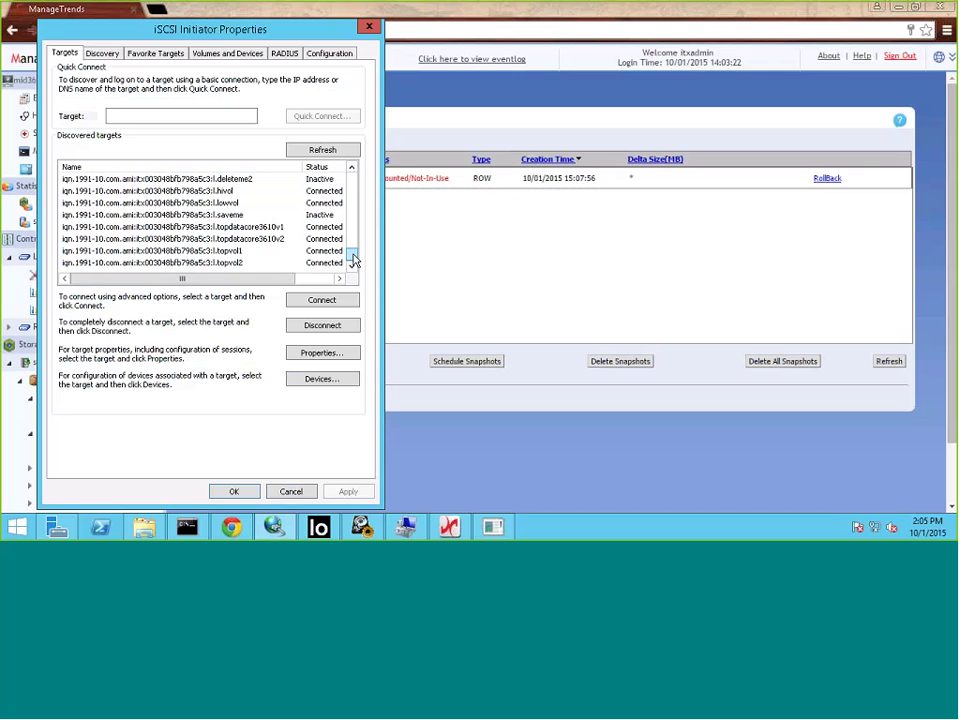
{"action": "mouse_move", "coordinate": [145, 530]}
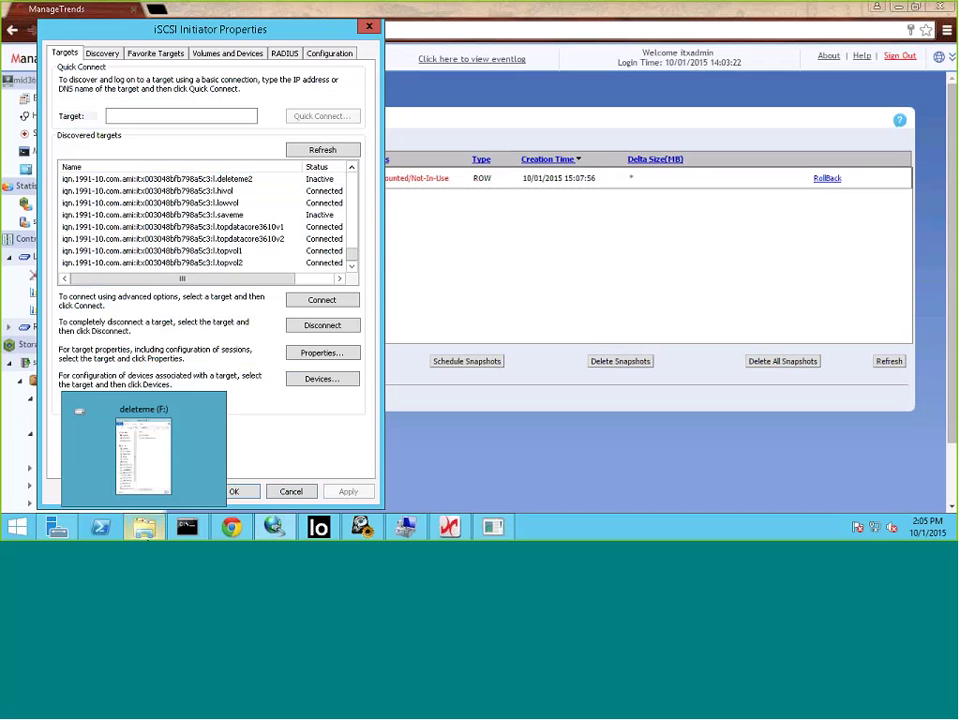
{"action": "left_click", "coordinate": [133, 470]}
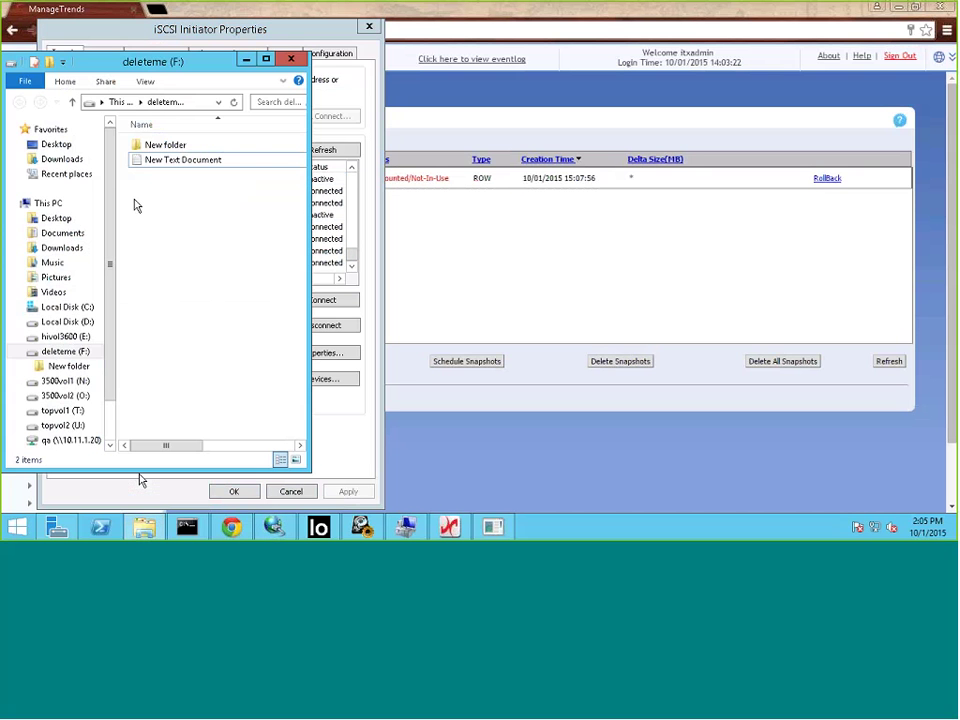
{"action": "right_click", "coordinate": [165, 167]}
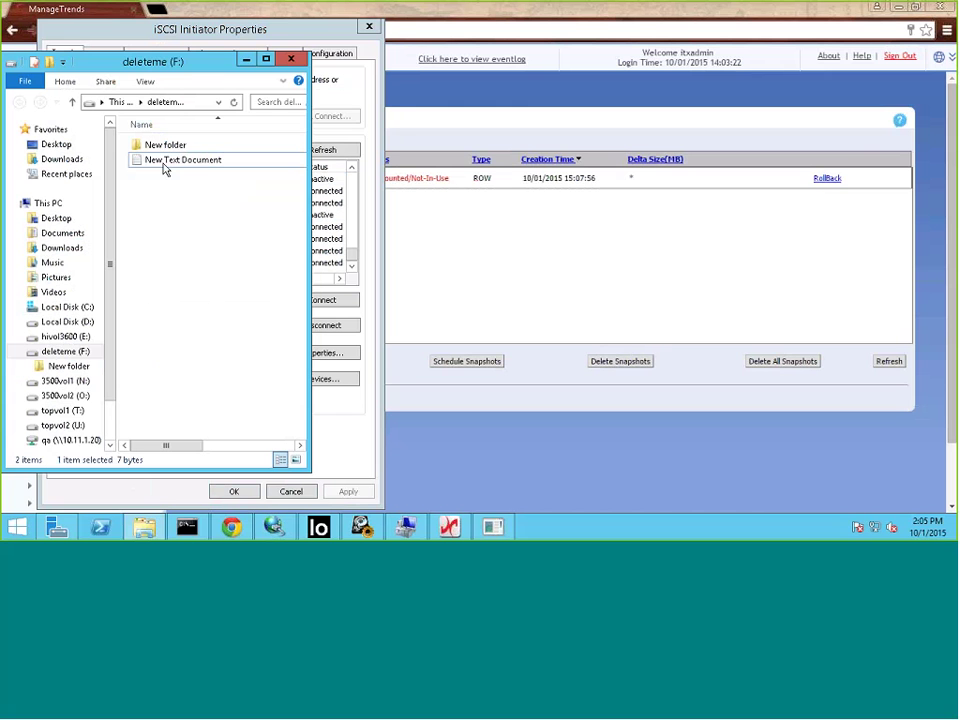
{"action": "left_click", "coordinate": [205, 320]}
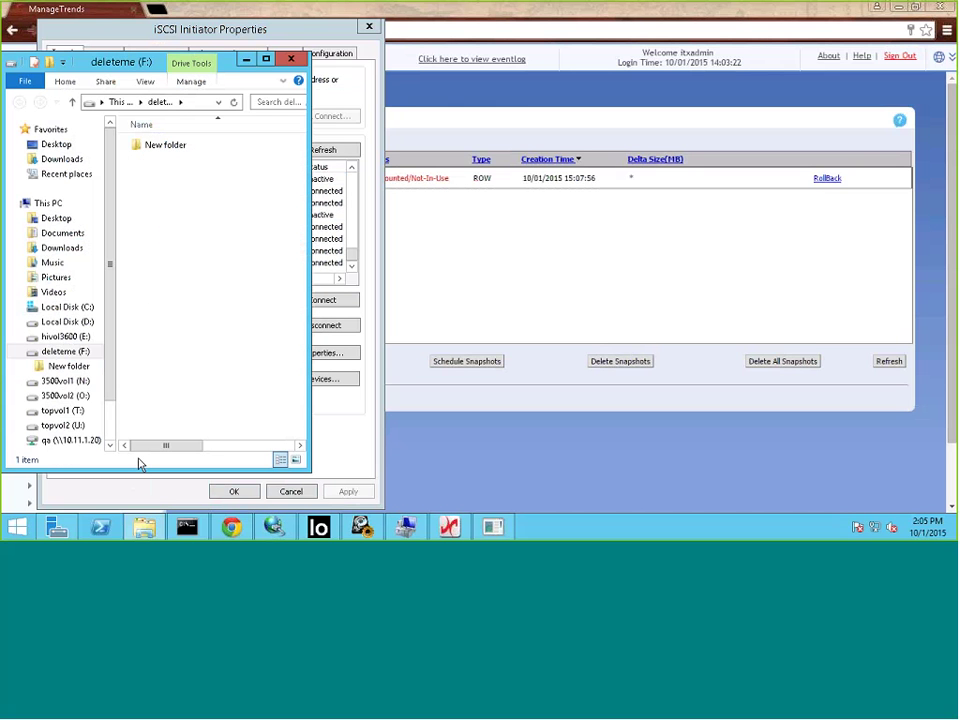
Step: Try to find the Recycle Bin by searching the installed apps for "recy", and return to the desktop
{"action": "left_click", "coordinate": [20, 529]}
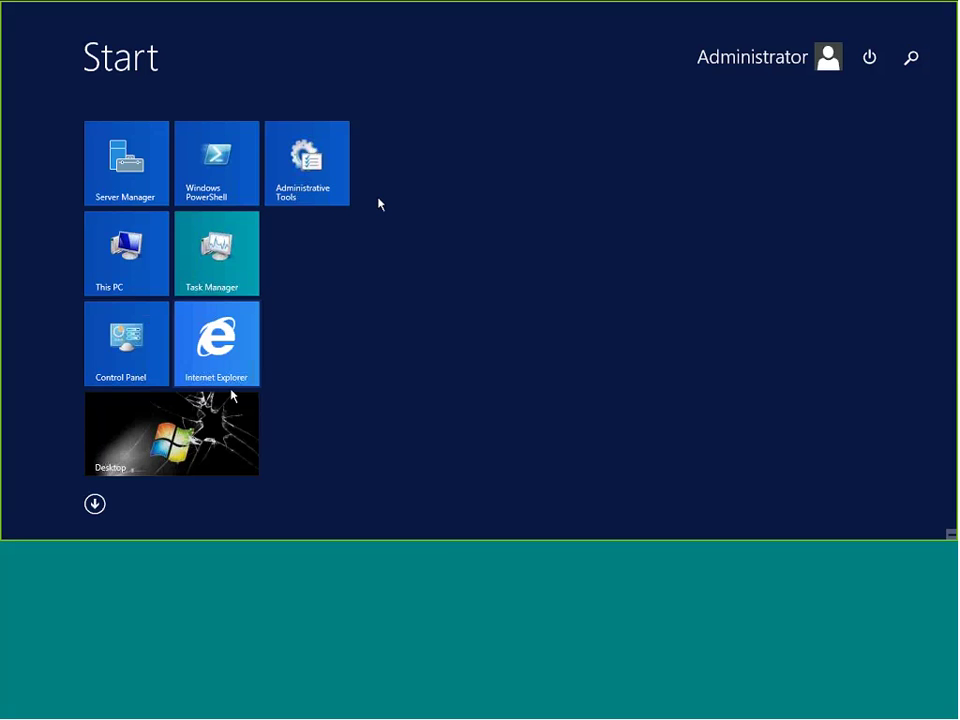
{"action": "left_click", "coordinate": [95, 503]}
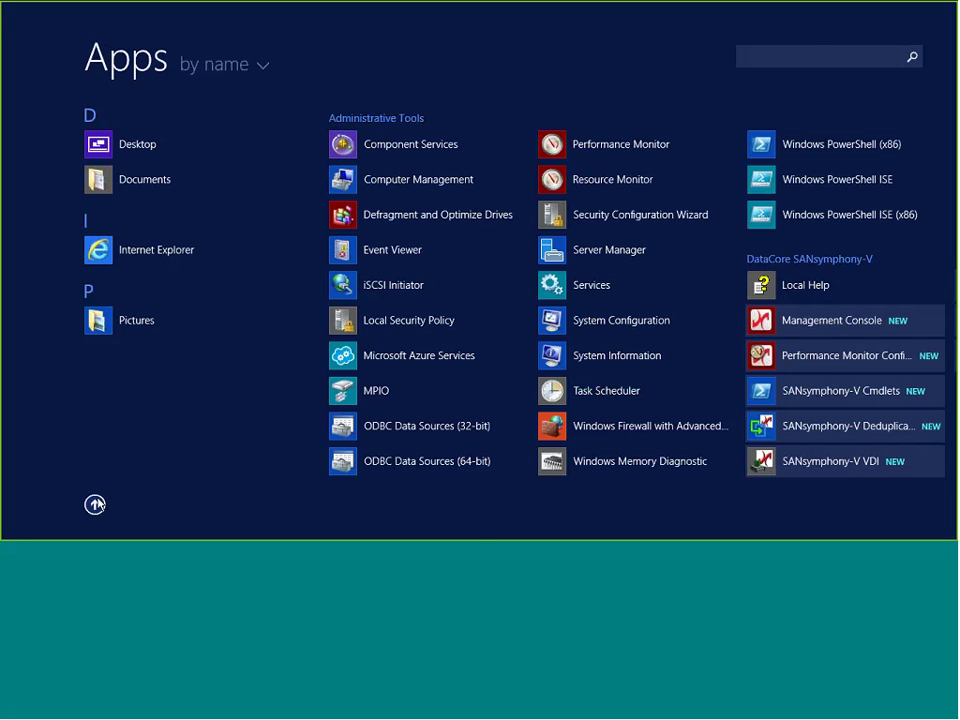
{"action": "left_click", "coordinate": [812, 56]}
{"action": "type", "text": "recy"}
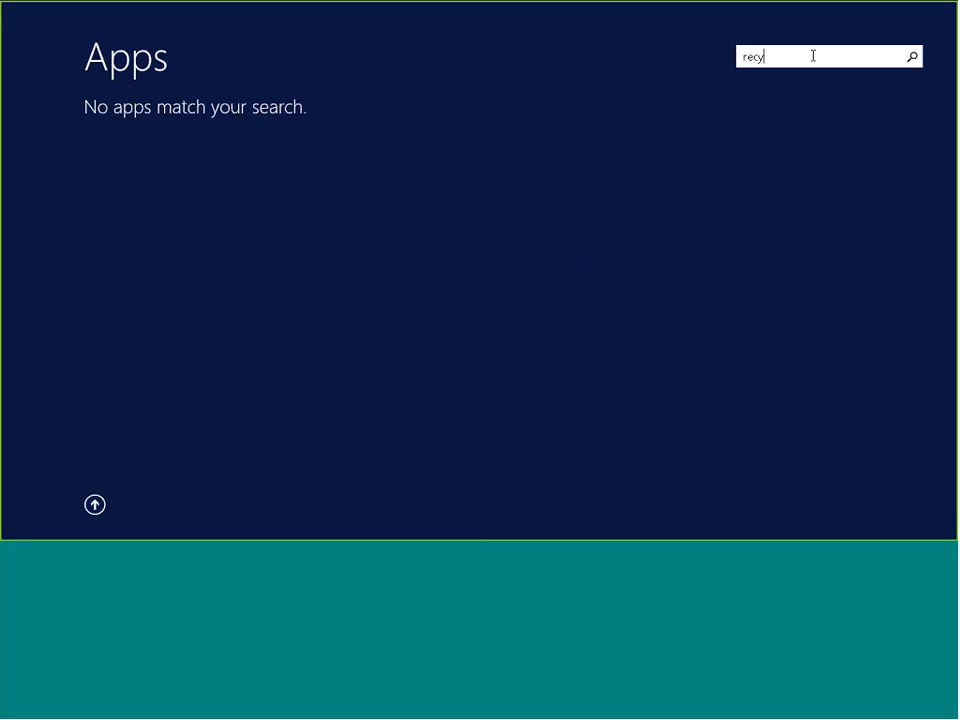
{"action": "key", "text": "BackSpace"}
{"action": "key", "text": "BackSpace"}
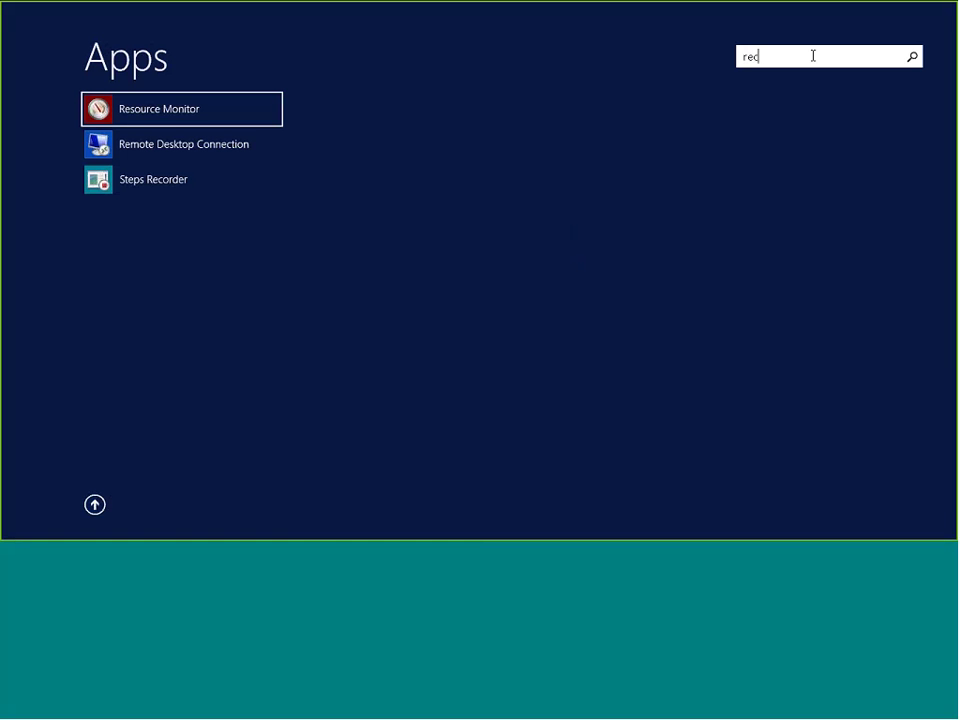
{"action": "key", "text": "BackSpace"}
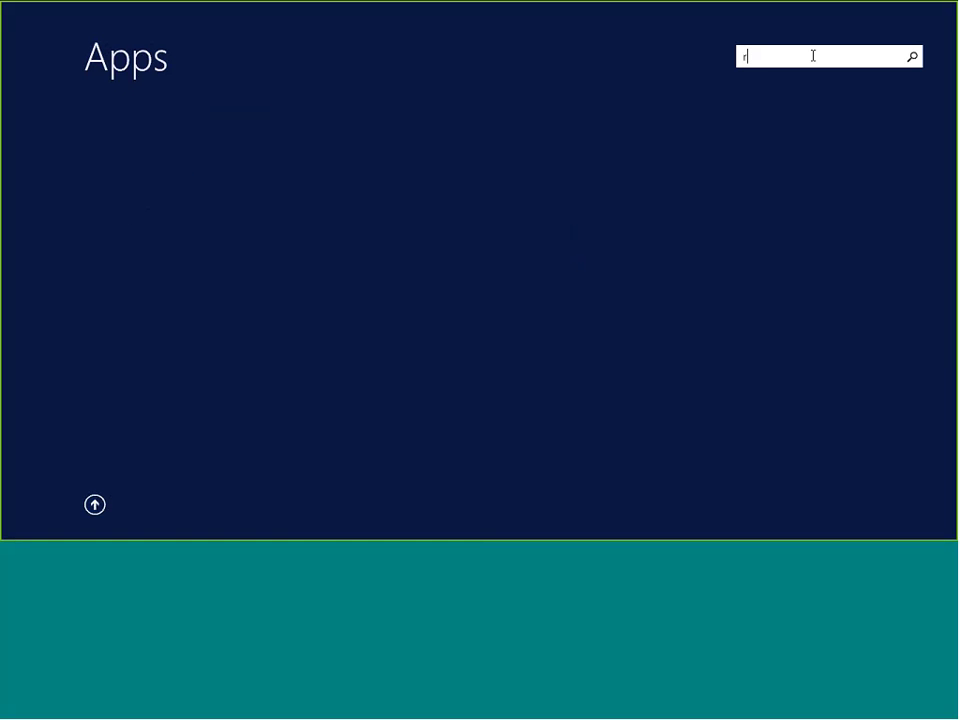
{"action": "key", "text": "BackSpace"}
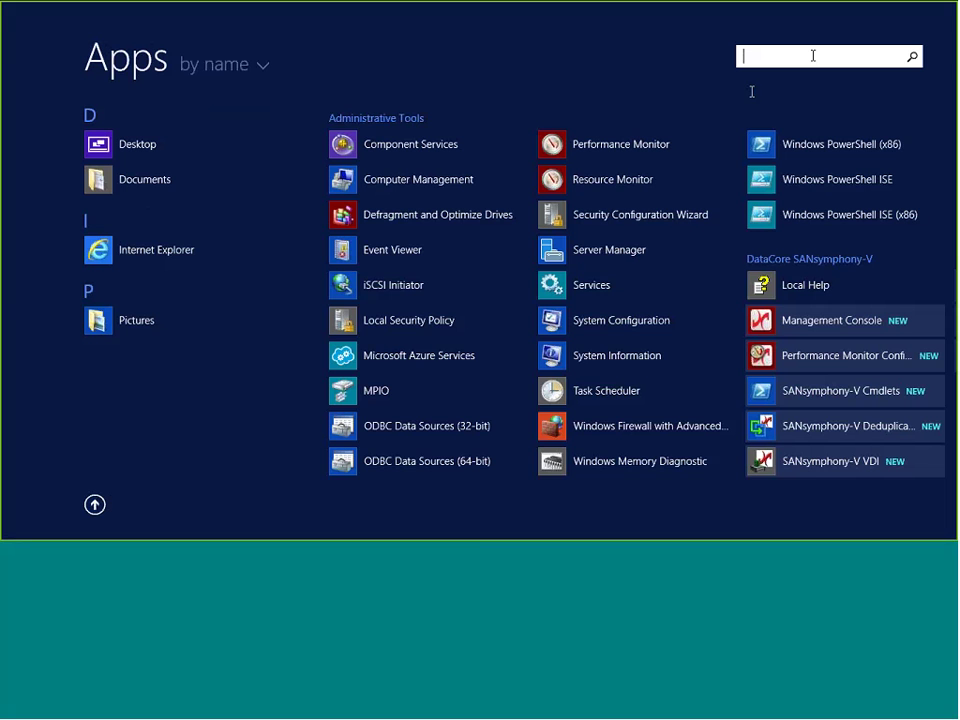
{"action": "left_click", "coordinate": [94, 504]}
{"action": "left_click", "coordinate": [137, 470]}
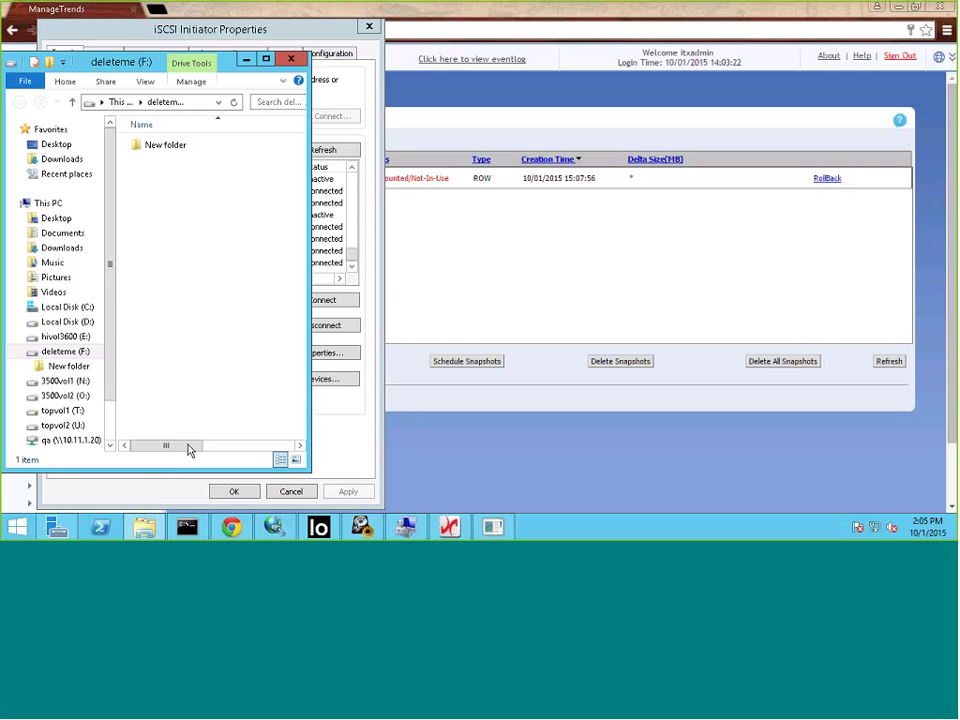
Step: Show the desktop and permanently empty the Recycle Bin
{"action": "left_click", "coordinate": [955, 531]}
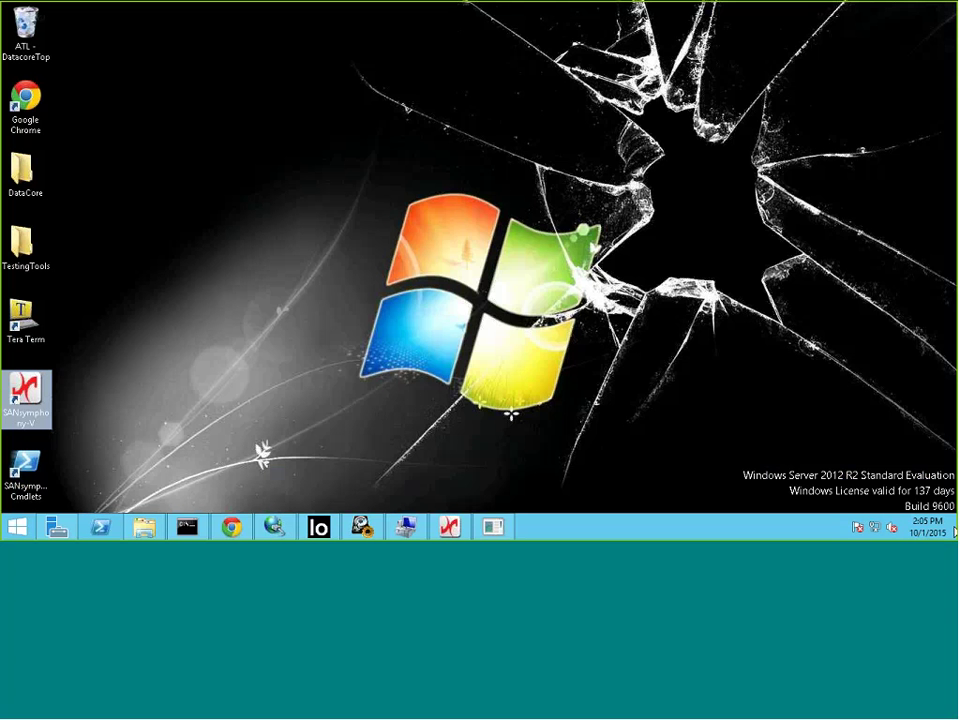
{"action": "left_click", "coordinate": [24, 22]}
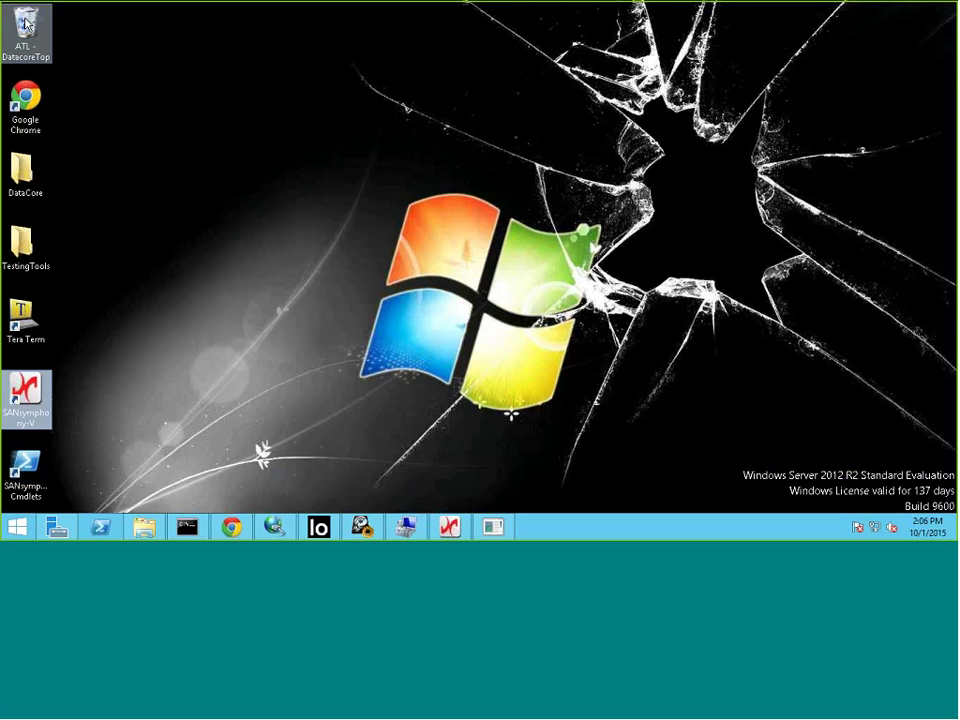
{"action": "right_click", "coordinate": [24, 22]}
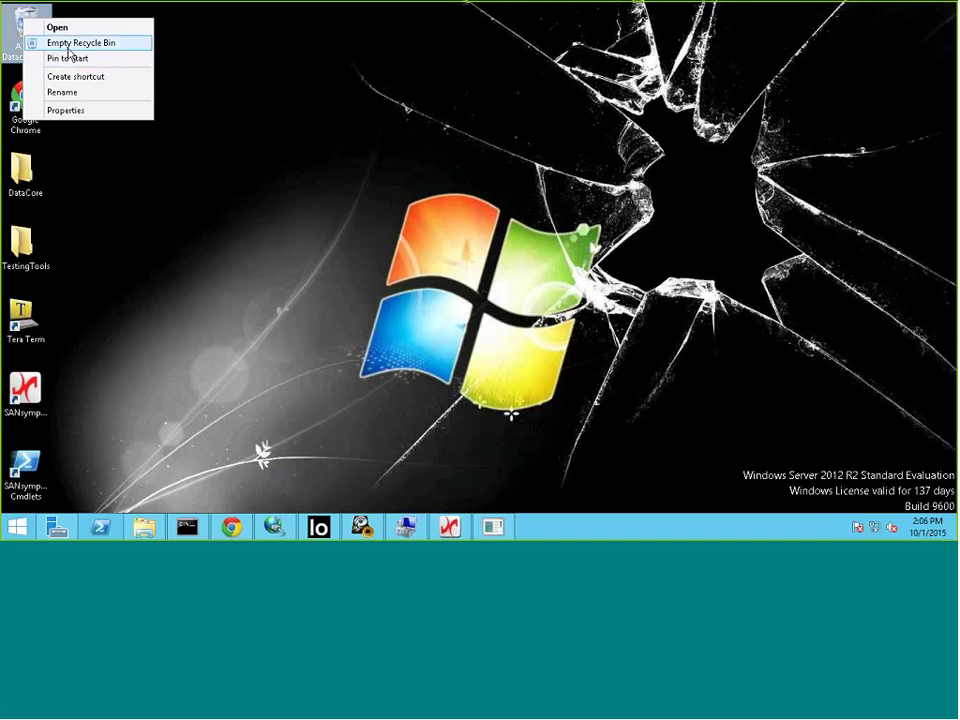
{"action": "left_click", "coordinate": [60, 41]}
{"action": "left_click", "coordinate": [291, 215]}
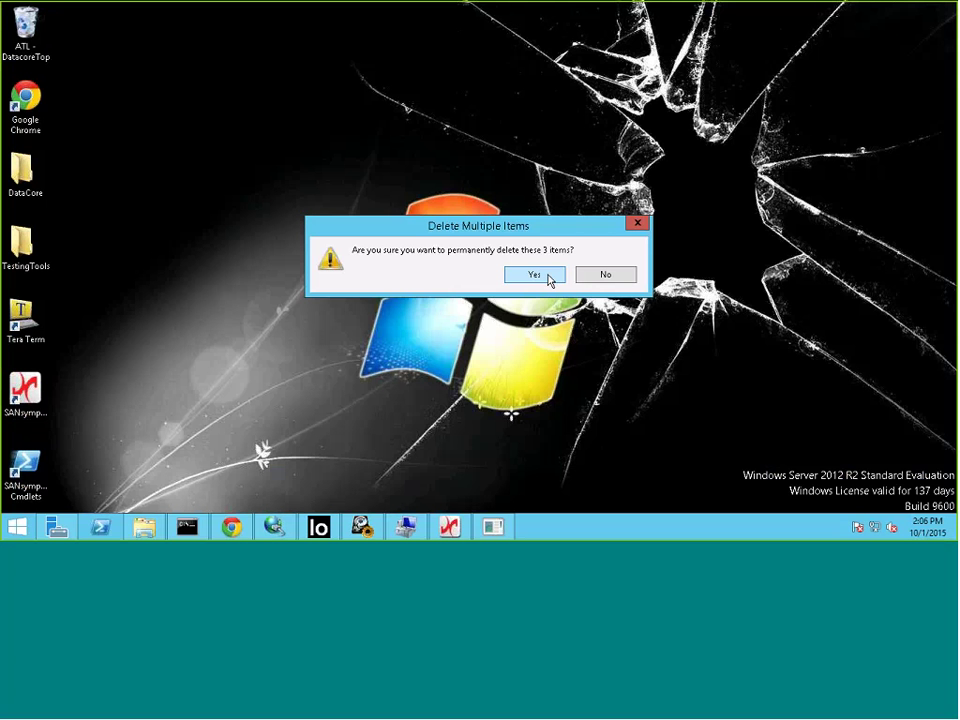
{"action": "left_click", "coordinate": [548, 278]}
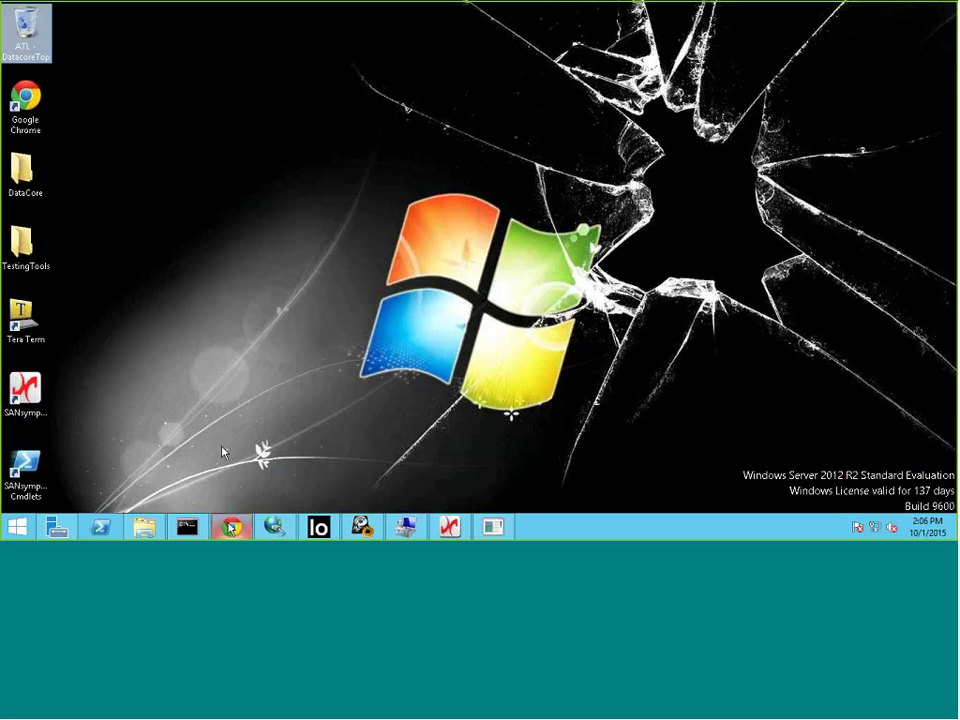
Step: Switch to ManageTrends in the browser and create a writable snapshot named savemeW from the saveme snapshot of the deleteme volume
{"action": "left_click", "coordinate": [231, 527]}
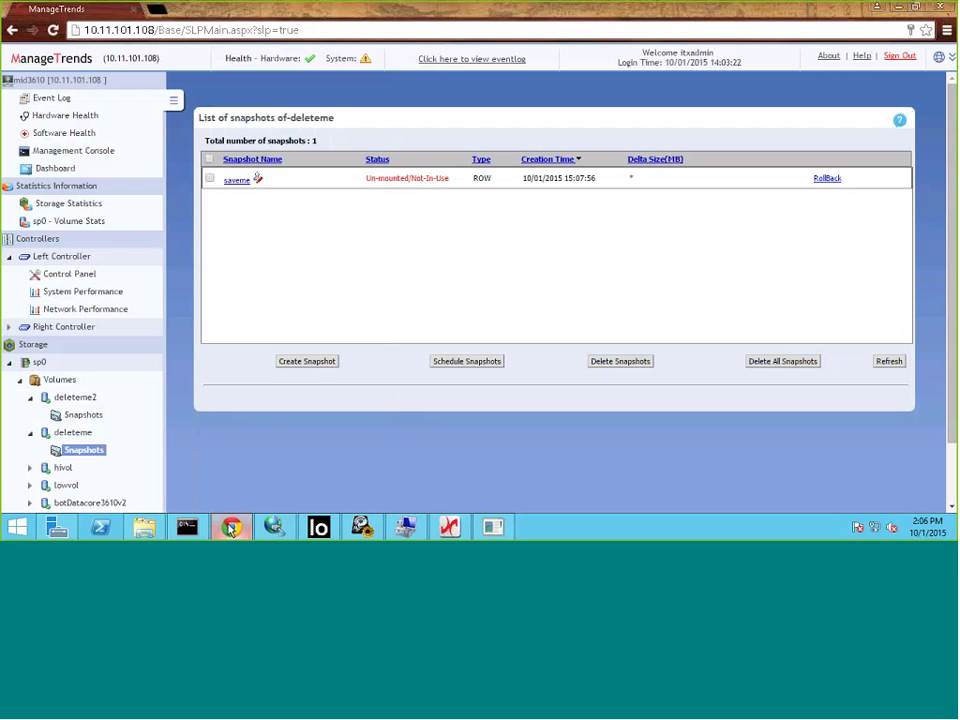
{"action": "left_click", "coordinate": [238, 187]}
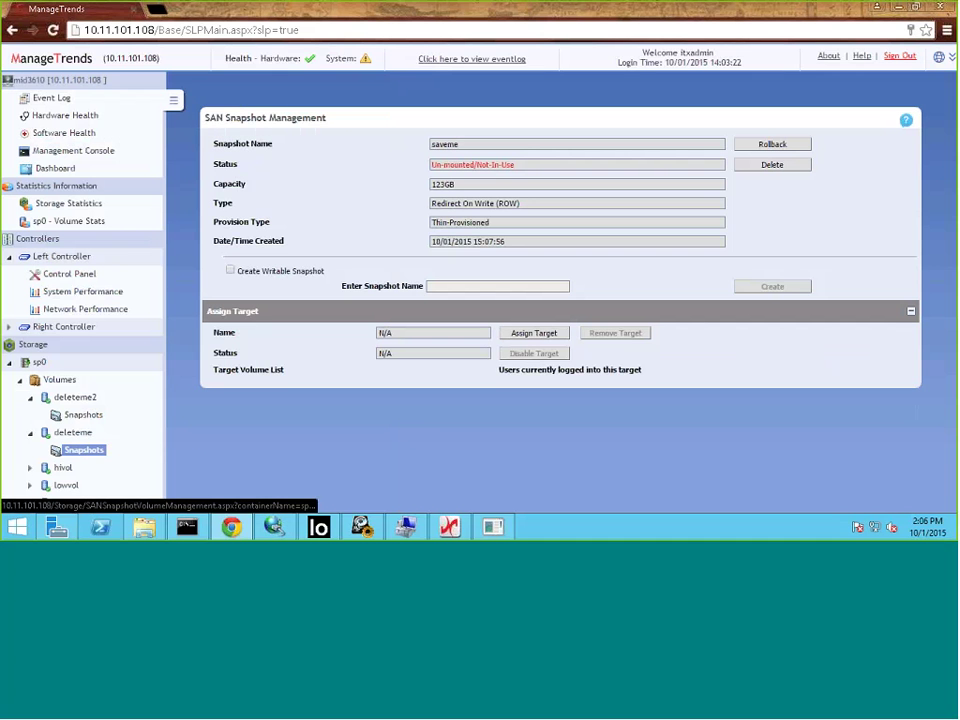
{"action": "left_click", "coordinate": [230, 271]}
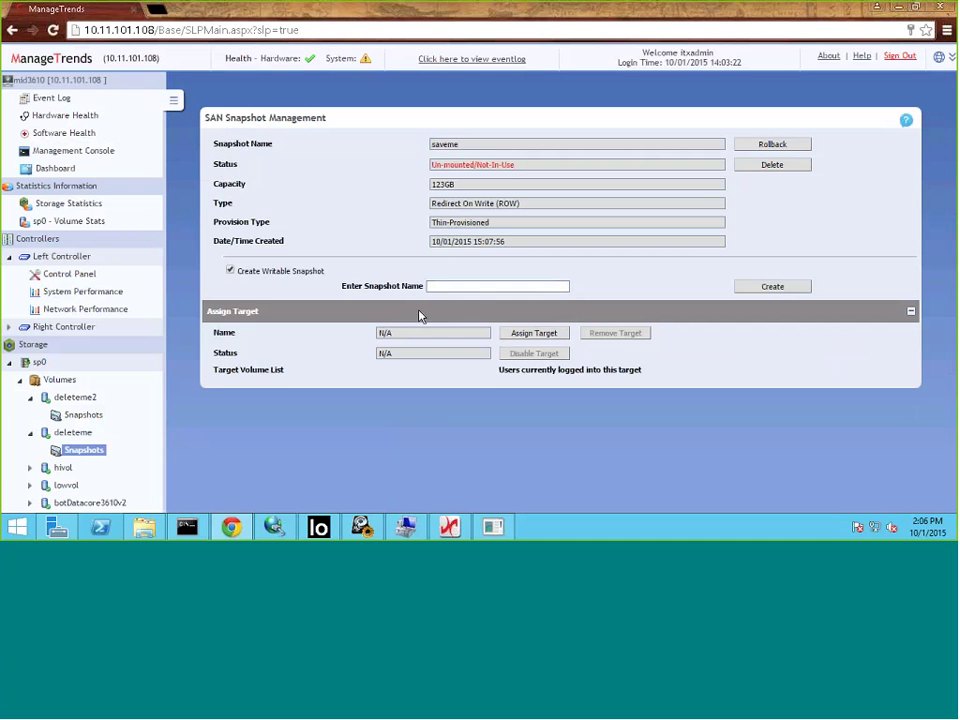
{"action": "left_click", "coordinate": [443, 287]}
{"action": "type", "text": "se"}
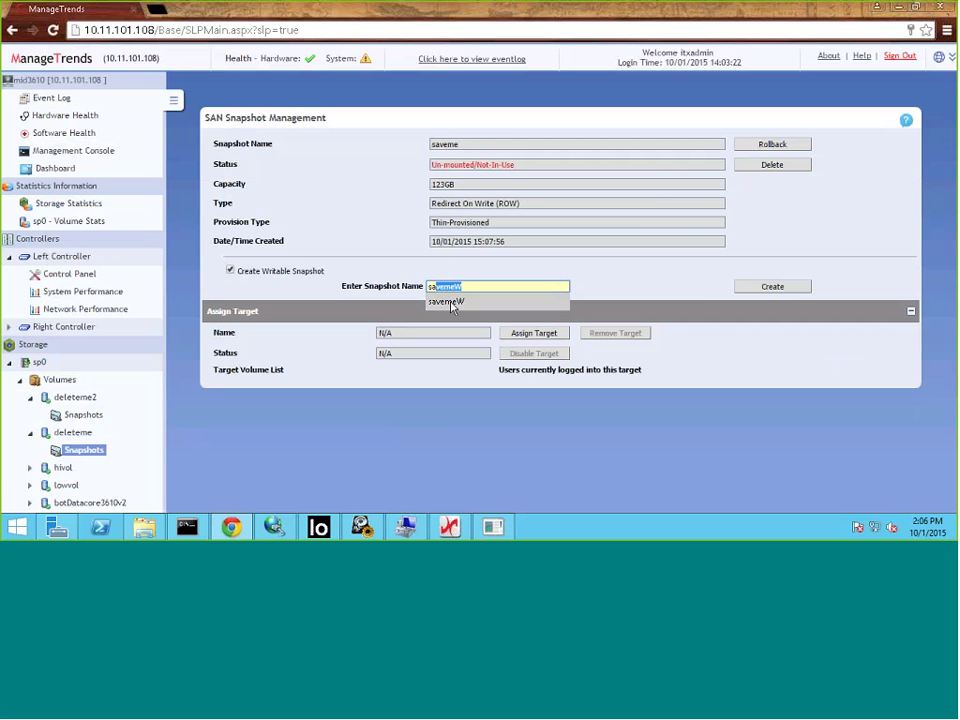
{"action": "left_click", "coordinate": [451, 305]}
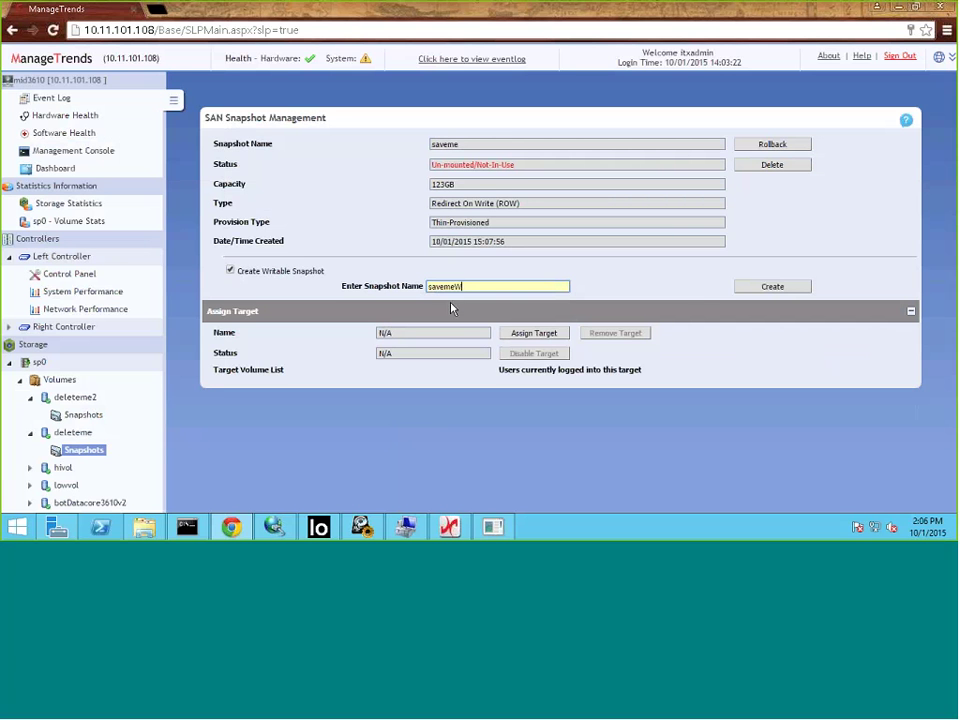
{"action": "left_click", "coordinate": [755, 291]}
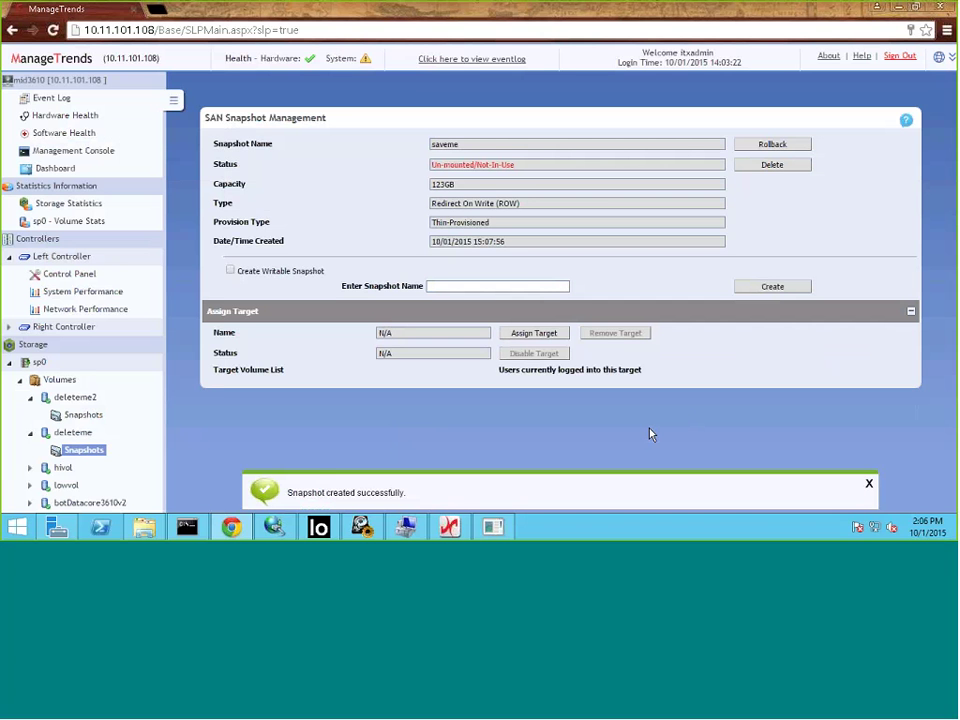
Step: Assign the savemeW snapshot of the deleteme volume to a new enabled target named saveme
{"action": "left_click", "coordinate": [274, 527]}
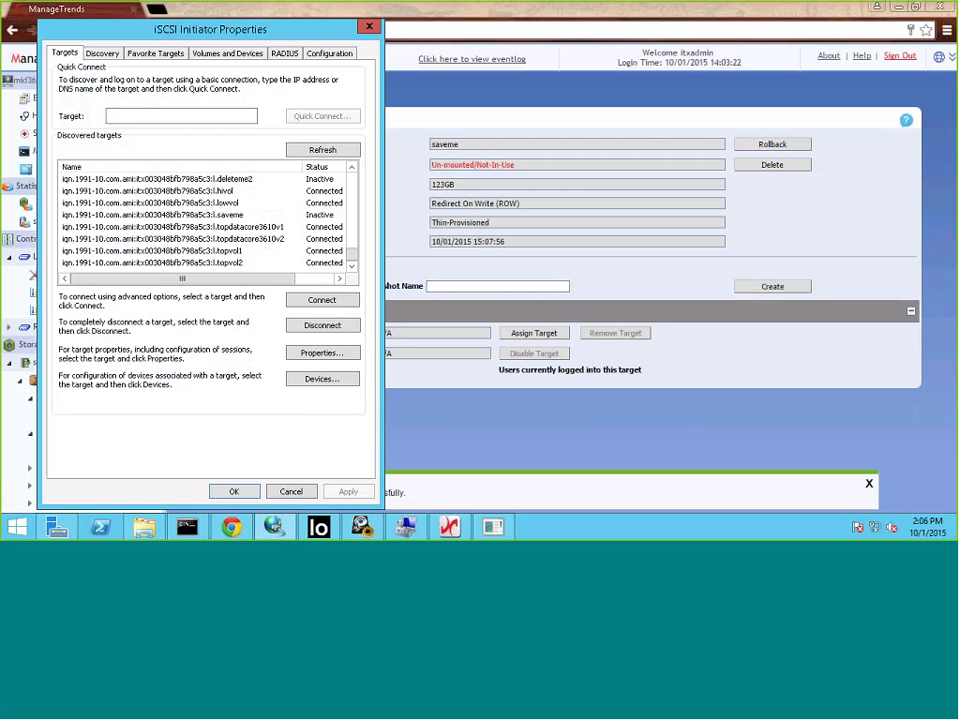
{"action": "left_click", "coordinate": [444, 428]}
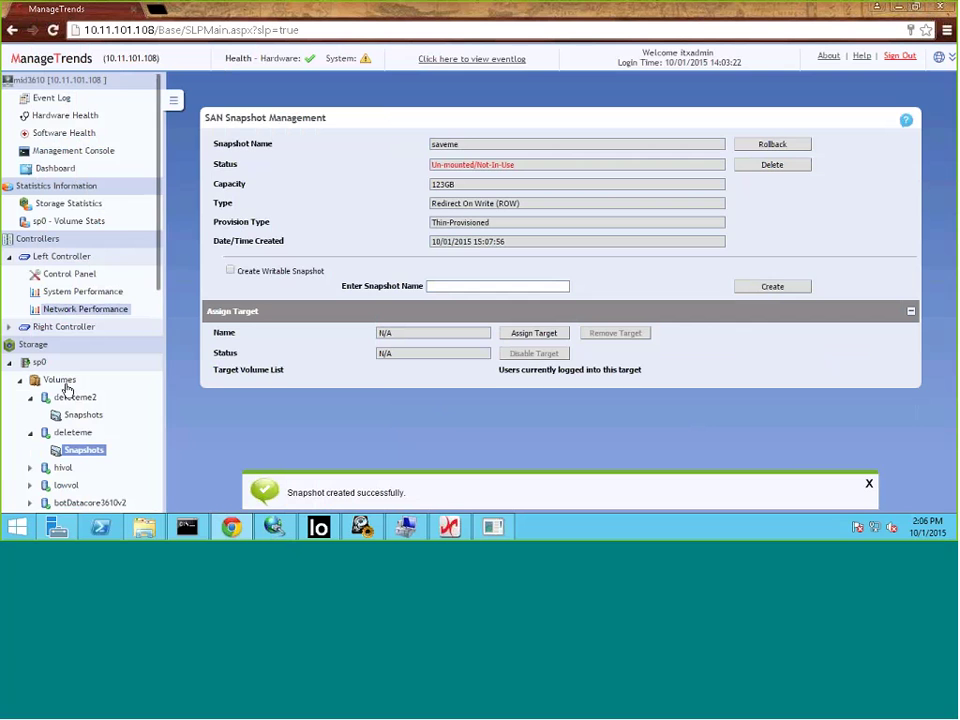
{"action": "left_click", "coordinate": [84, 452]}
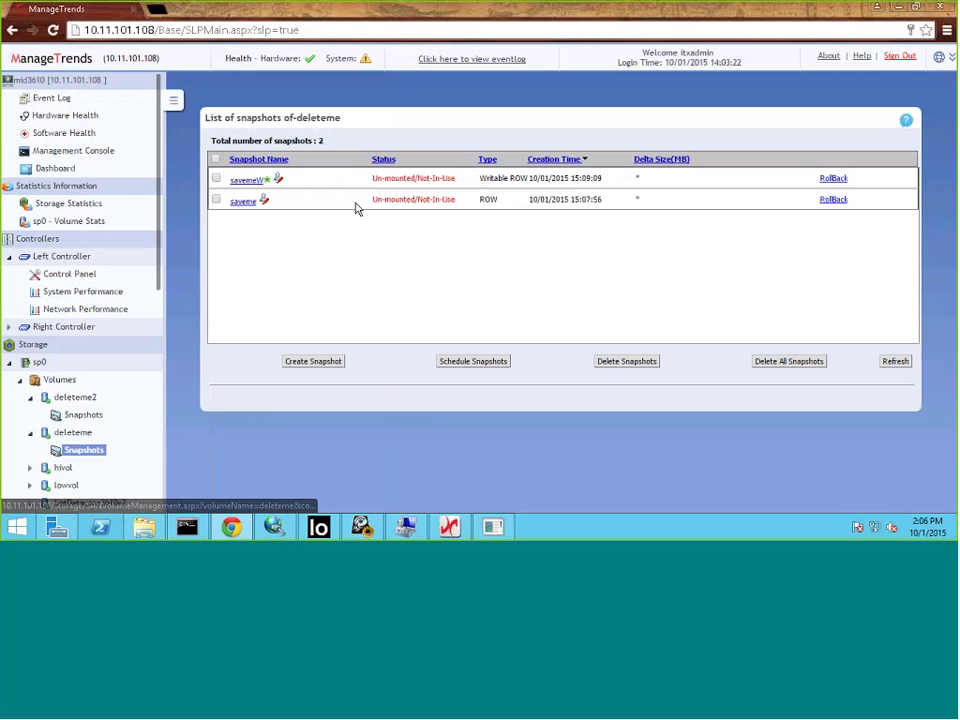
{"action": "left_click", "coordinate": [240, 181]}
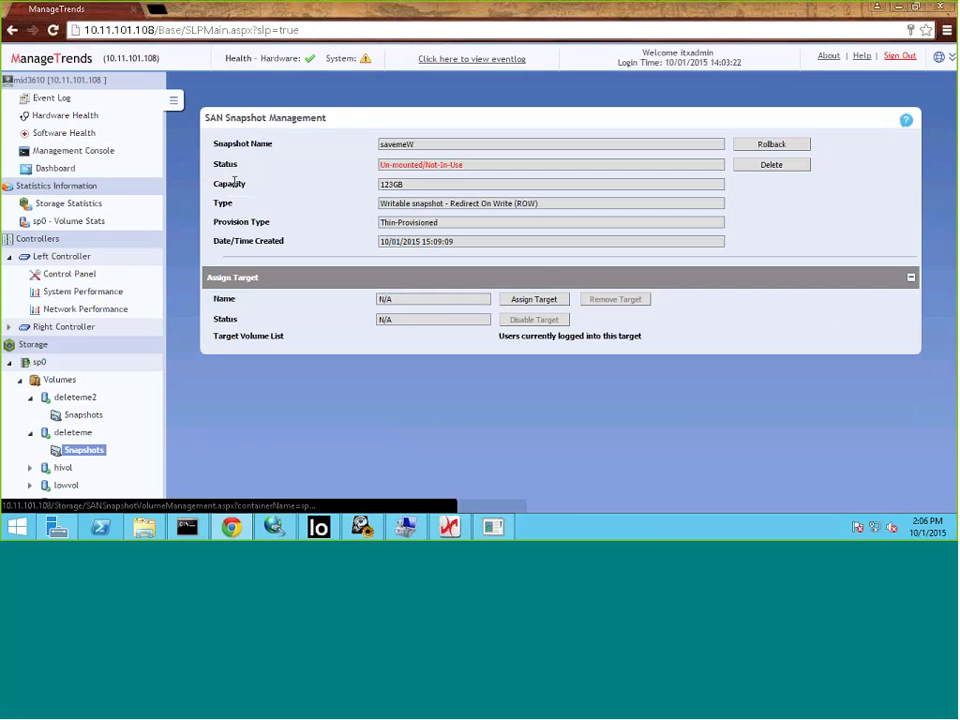
{"action": "left_click", "coordinate": [536, 299]}
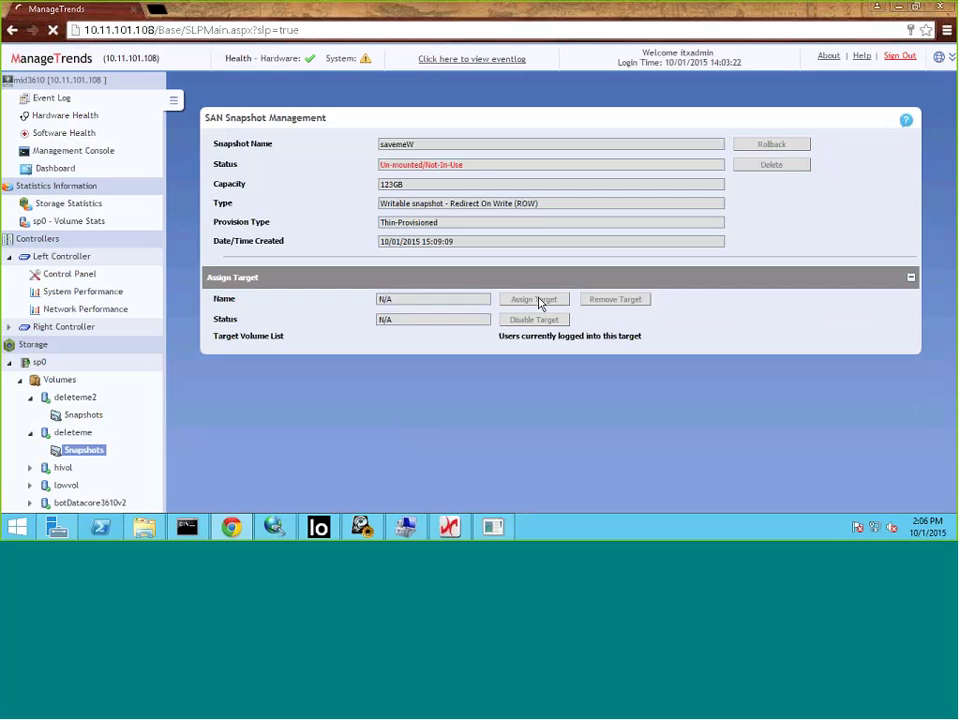
{"action": "left_click", "coordinate": [406, 176]}
{"action": "type", "text": "sa"}
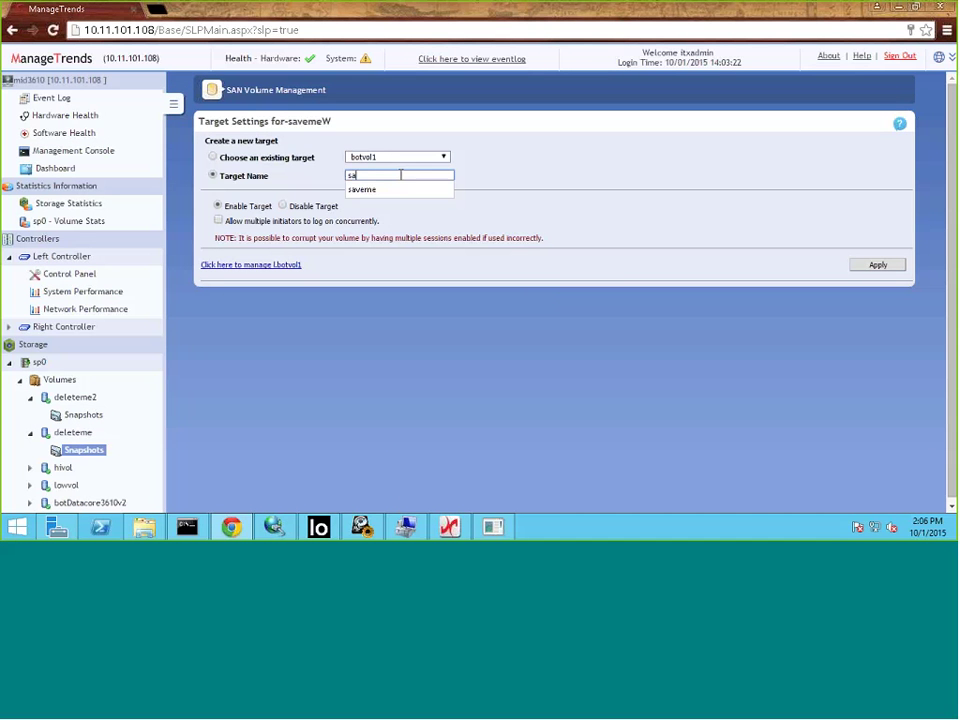
{"action": "left_click", "coordinate": [392, 189]}
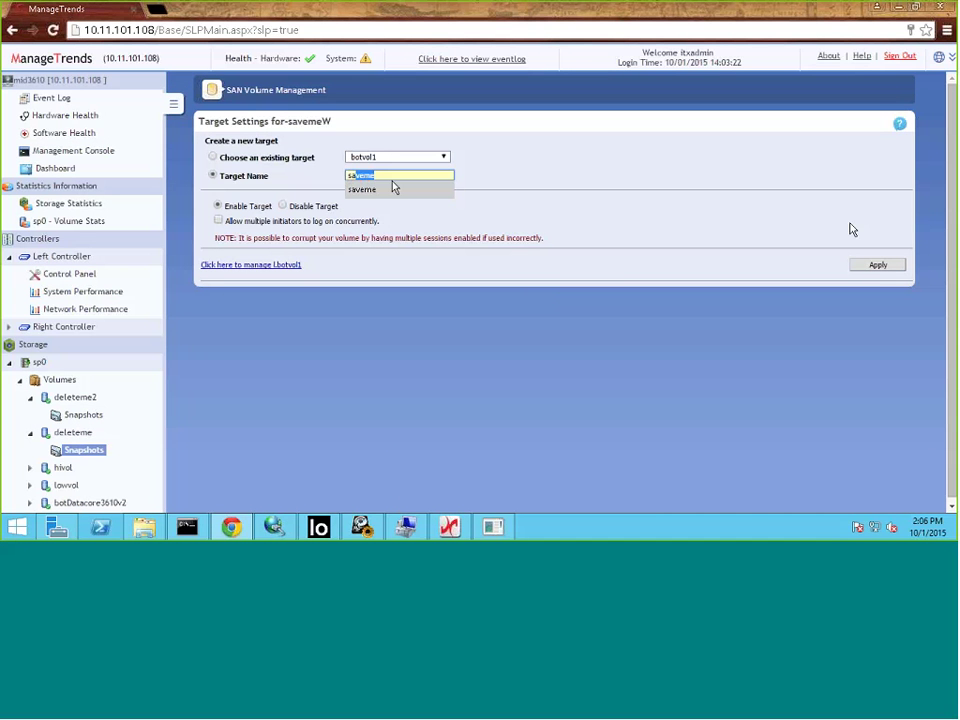
{"action": "left_click", "coordinate": [872, 264]}
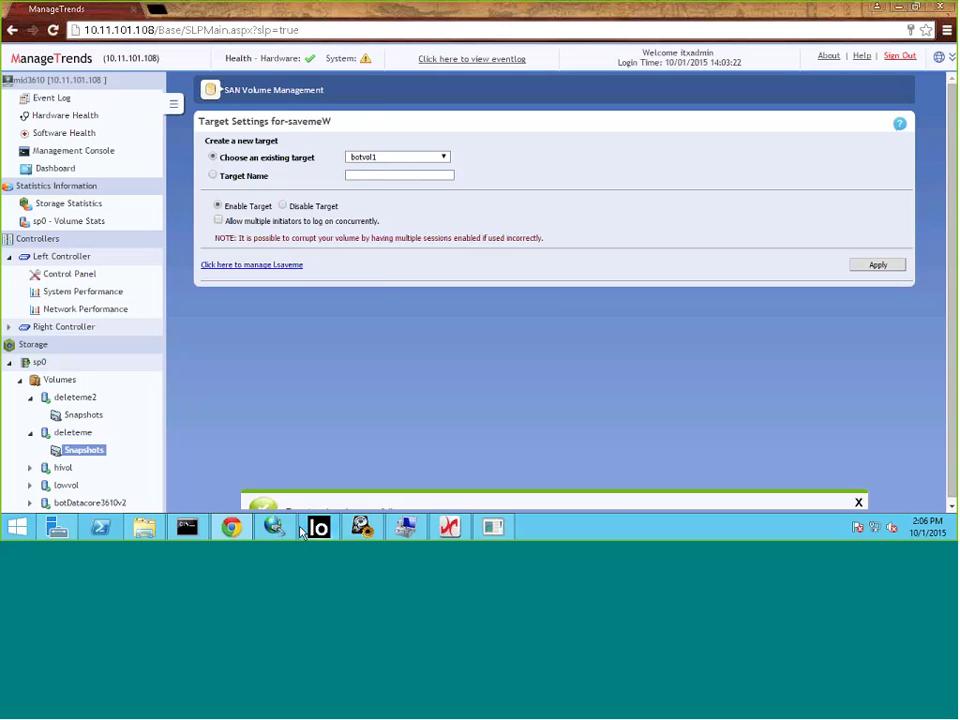
Step: Switch to the iSCSI Initiator, refresh the discovered targets, and connect the saveme target without adding it to the Favorite Targets
{"action": "left_click", "coordinate": [276, 527]}
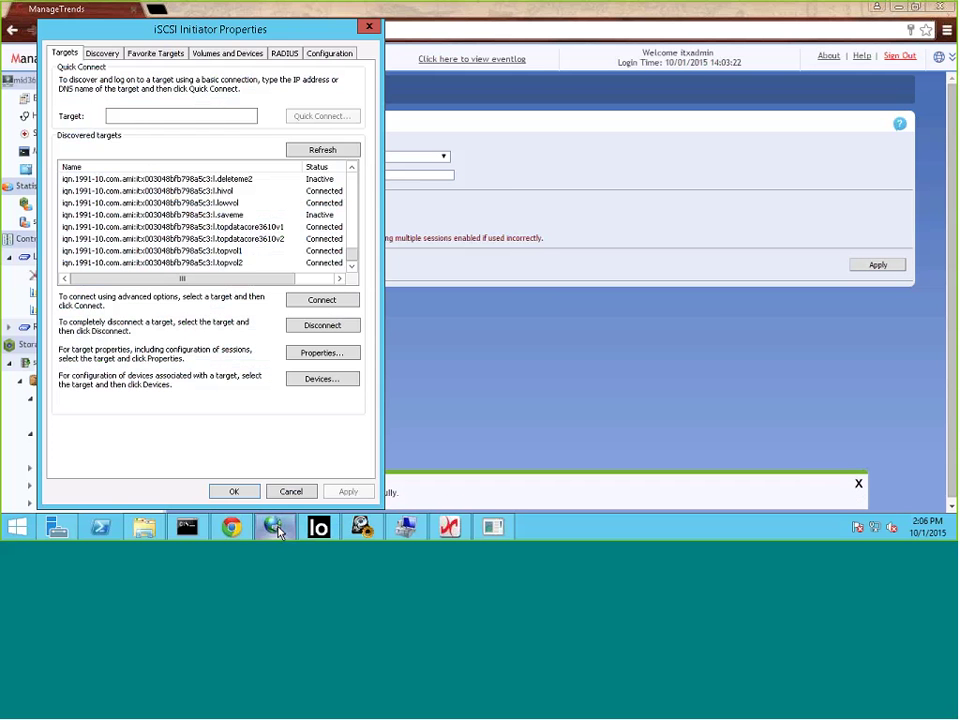
{"action": "left_click", "coordinate": [320, 150]}
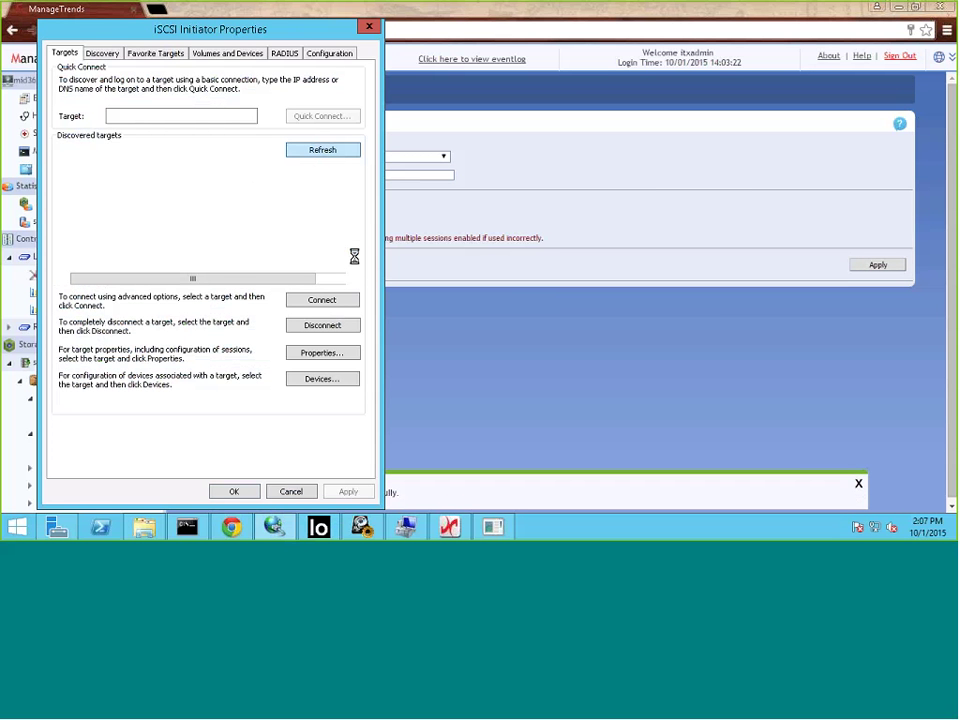
{"action": "scroll", "coordinate": [354, 257], "scroll_direction": "down", "scroll_amount": 5}
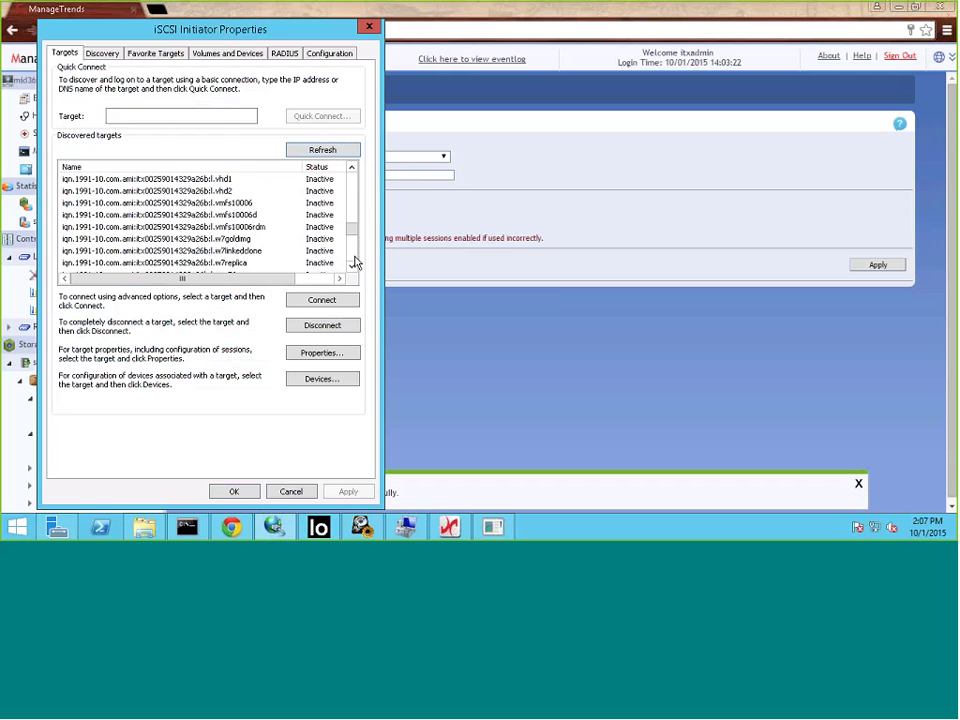
{"action": "scroll", "coordinate": [355, 260], "scroll_direction": "down", "scroll_amount": 3}
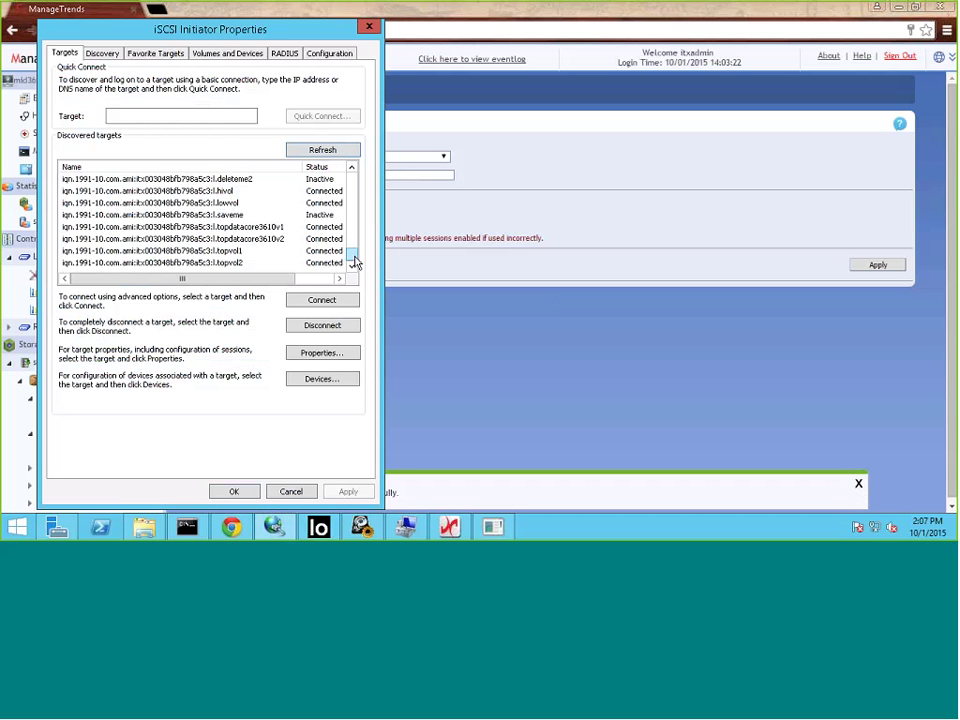
{"action": "left_click", "coordinate": [295, 215]}
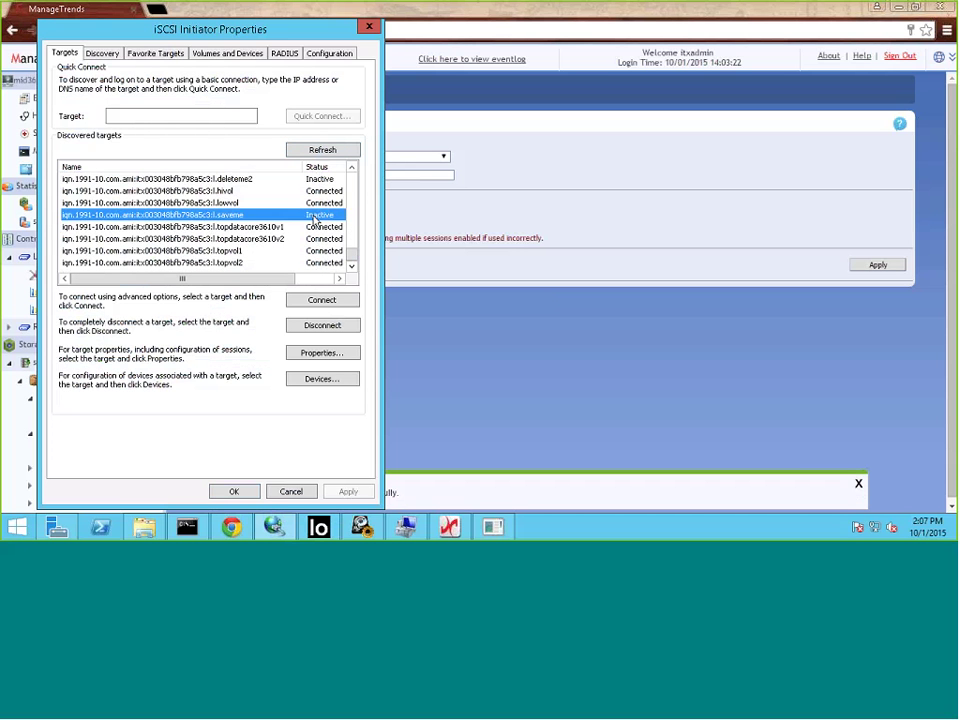
{"action": "left_click", "coordinate": [310, 305]}
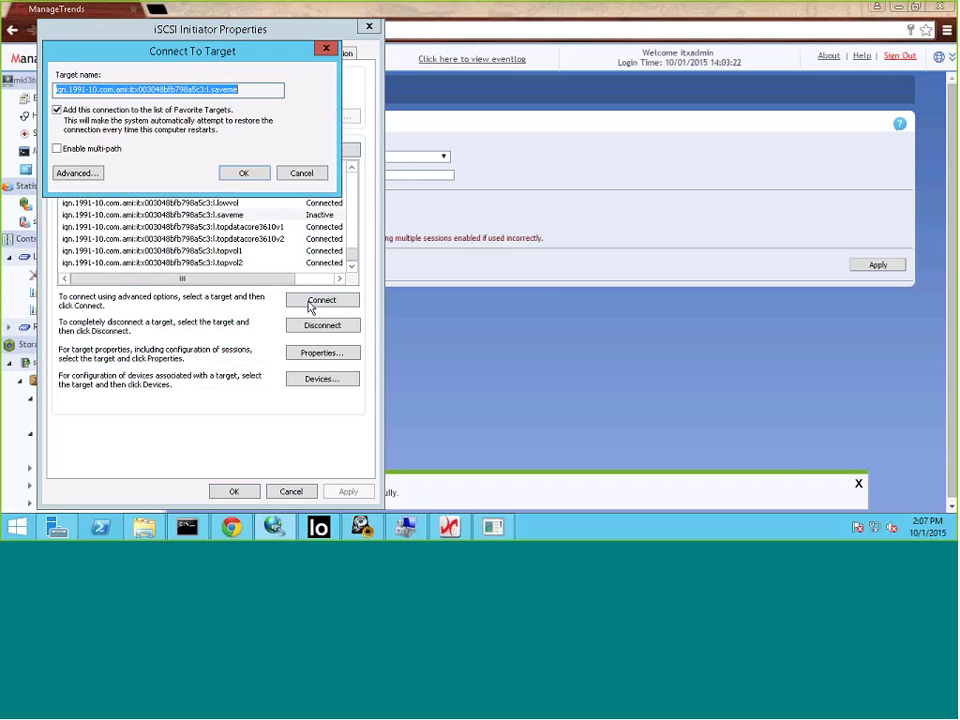
{"action": "left_click", "coordinate": [57, 109]}
{"action": "left_click", "coordinate": [236, 176]}
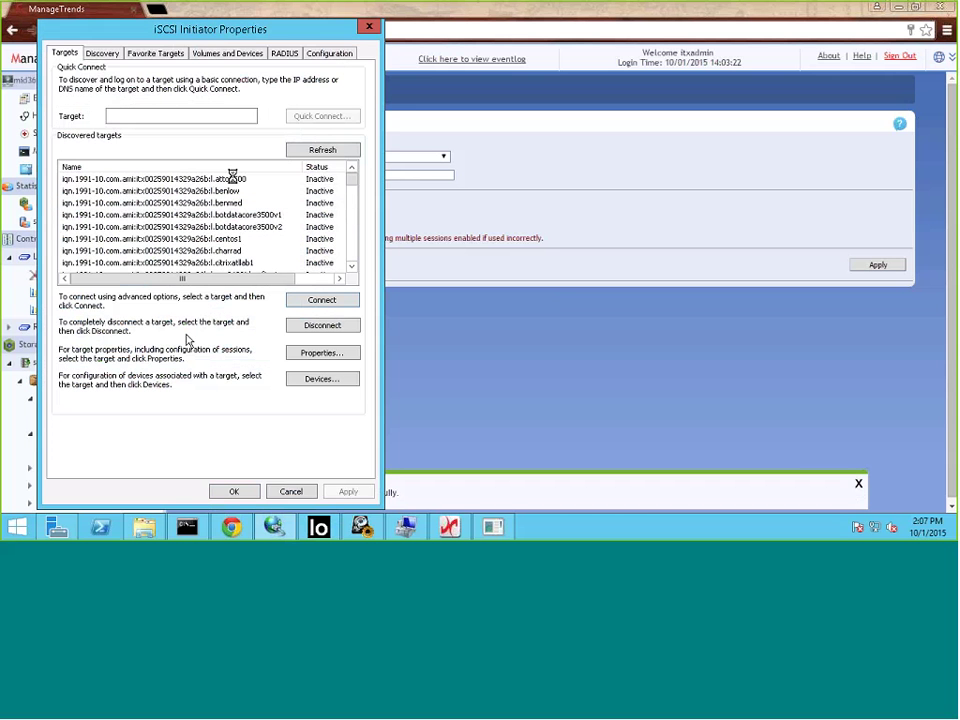
Step: Switch to Computer Management and try to bring the offline Disk 23 online in Disk Management
{"action": "left_click", "coordinate": [400, 527]}
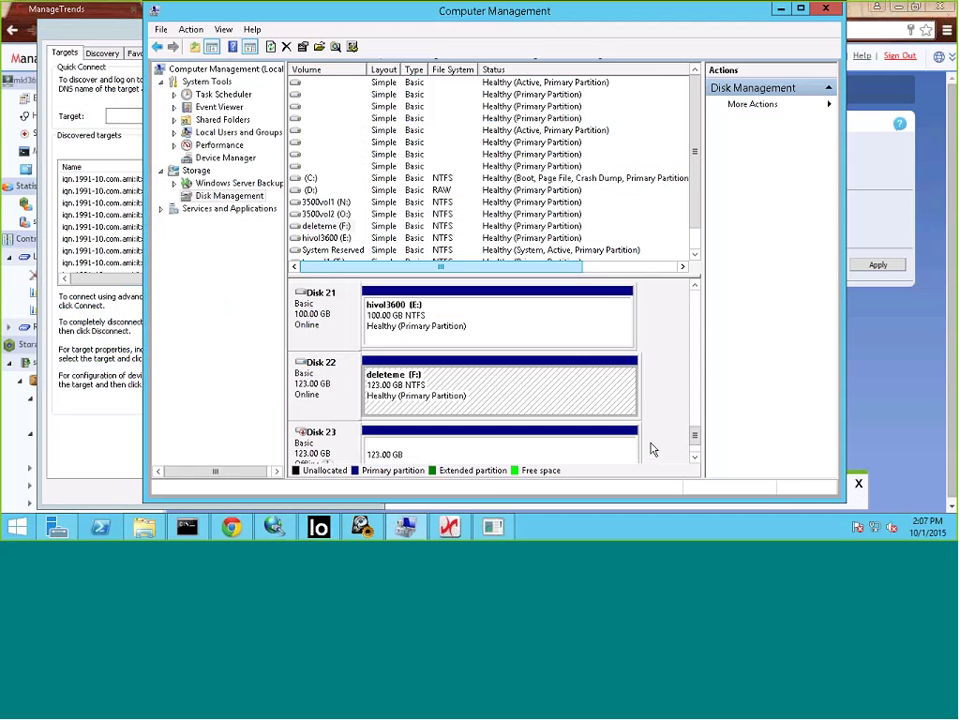
{"action": "left_click", "coordinate": [697, 449]}
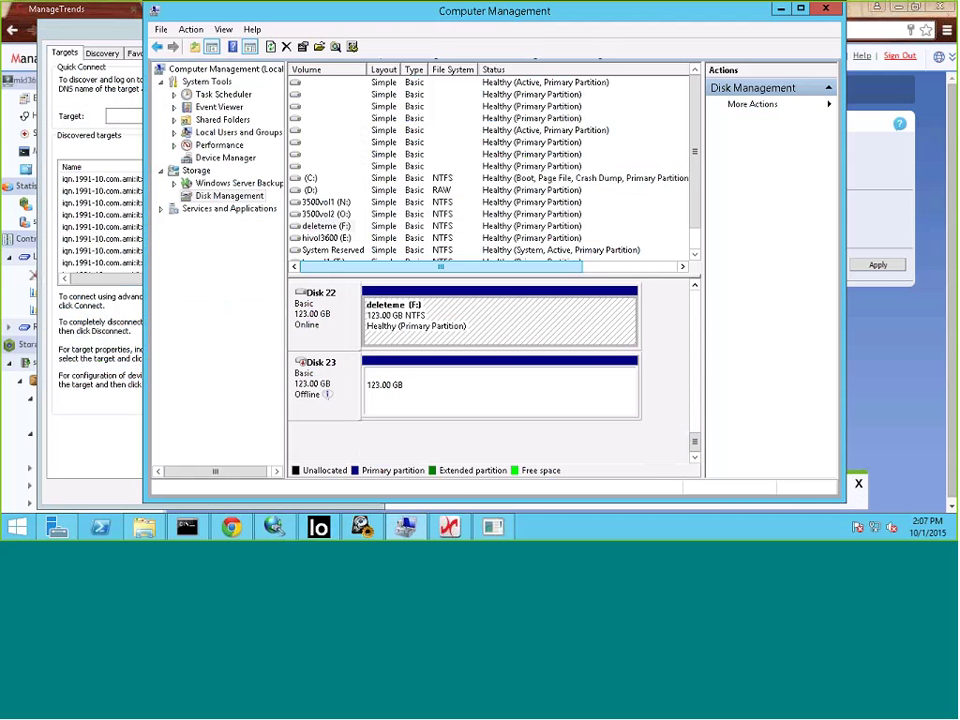
{"action": "right_click", "coordinate": [306, 381]}
{"action": "left_click", "coordinate": [342, 386]}
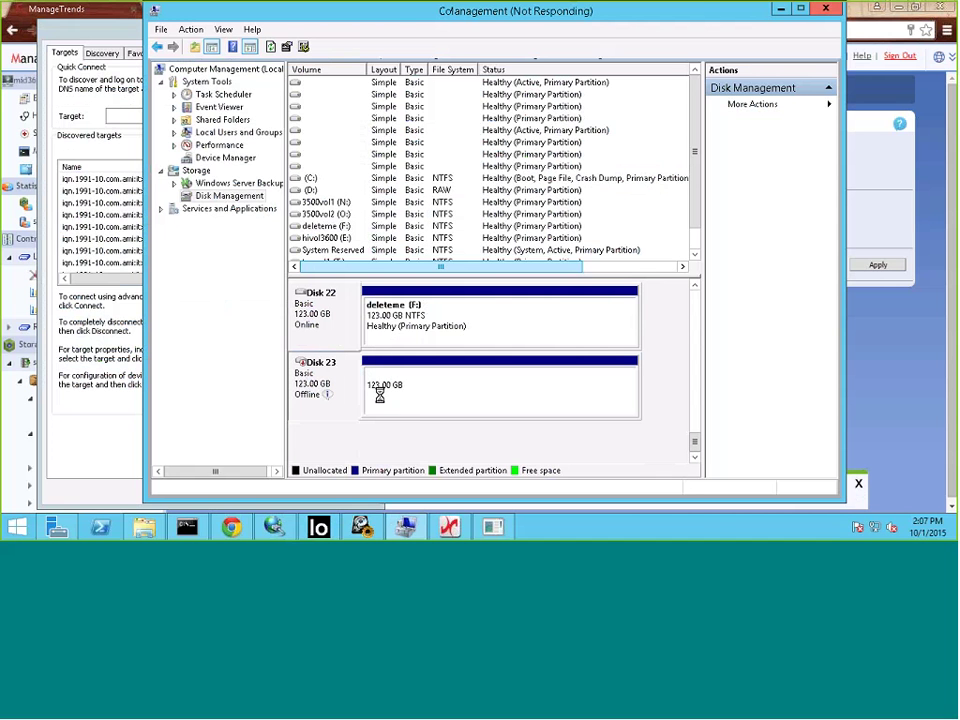
Step: Switch to the SANsymphony-V Management Console and examine the physical disks listed under DataCore Servers for the newly connected 123 GB AMI StorTrends disk
{"action": "left_click", "coordinate": [452, 528]}
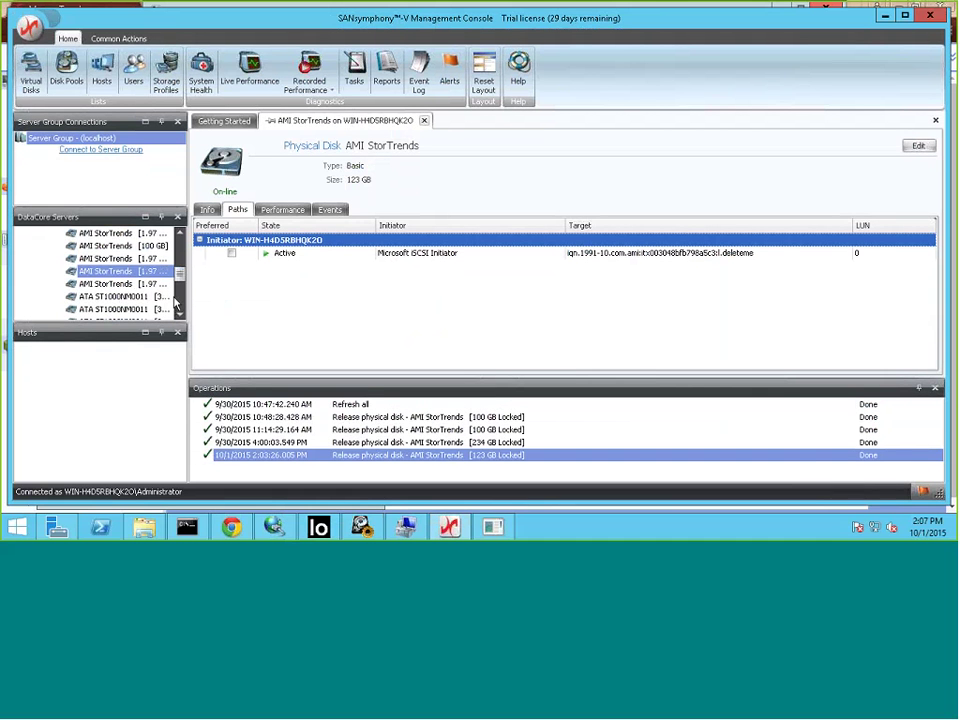
{"action": "left_click", "coordinate": [180, 314]}
{"action": "left_click", "coordinate": [180, 314]}
{"action": "left_click", "coordinate": [180, 314]}
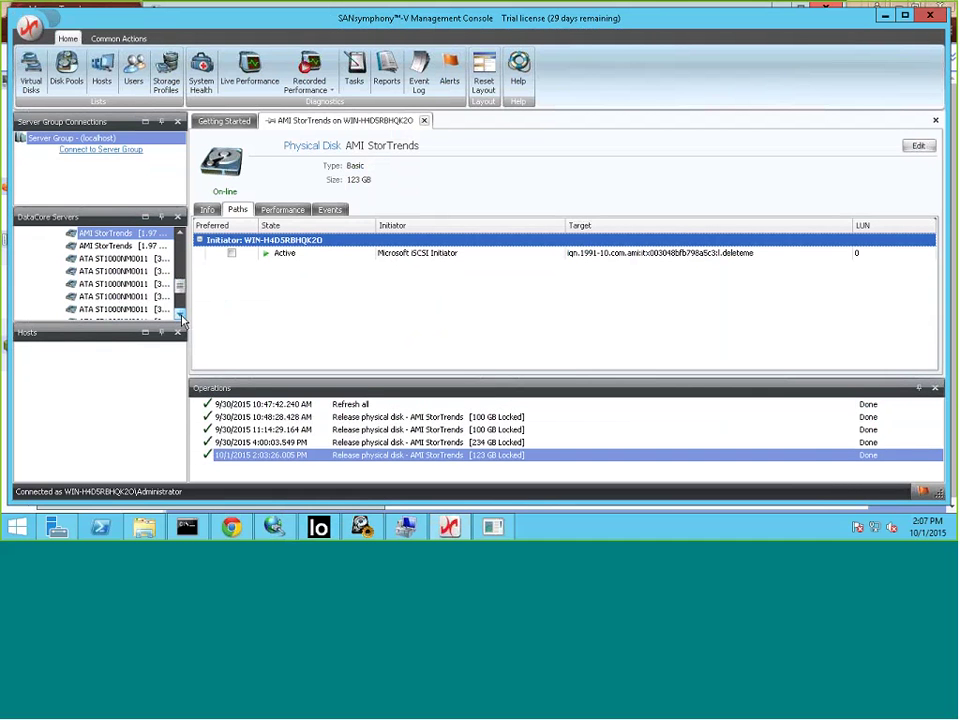
{"action": "left_click", "coordinate": [180, 314]}
{"action": "left_click", "coordinate": [180, 314]}
{"action": "left_click", "coordinate": [180, 314]}
{"action": "scroll", "coordinate": [181, 235], "scroll_direction": "up", "scroll_amount": 1}
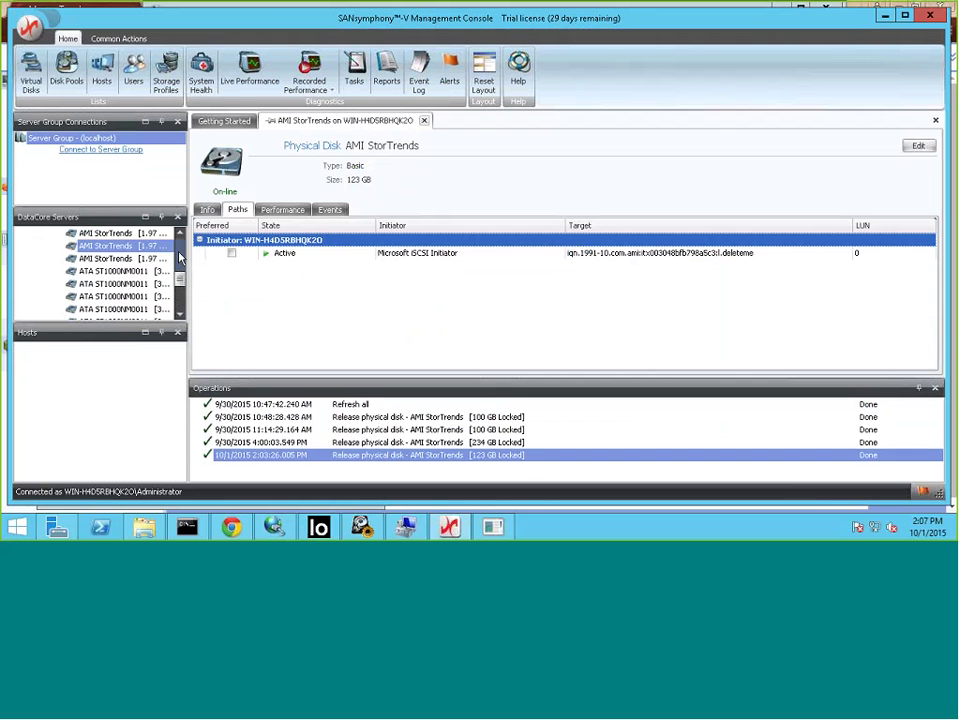
{"action": "left_click", "coordinate": [180, 234]}
{"action": "left_click", "coordinate": [180, 234]}
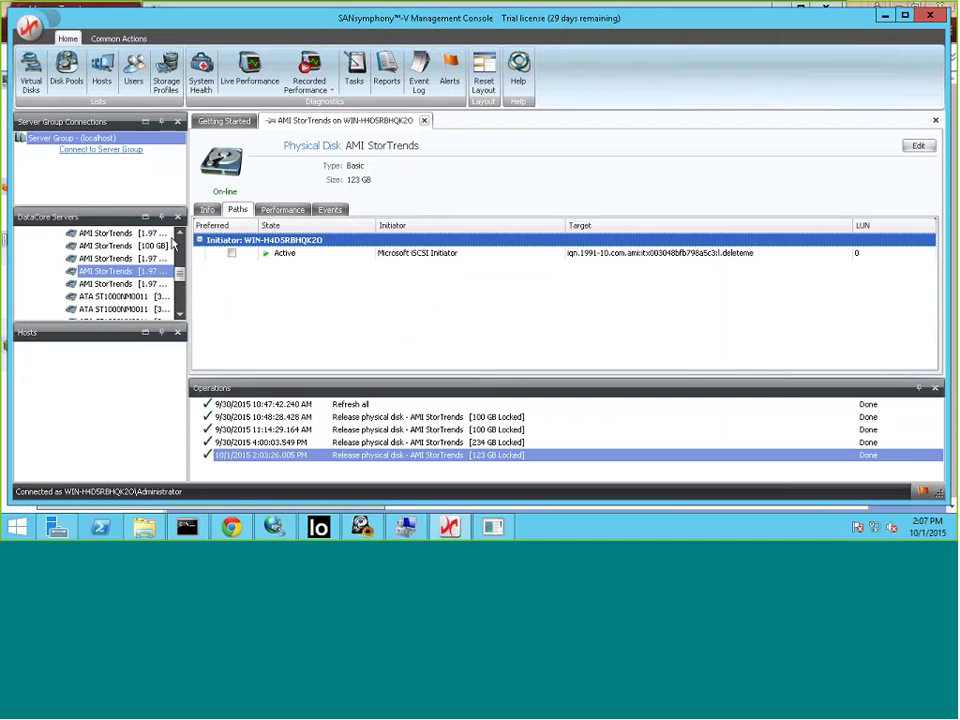
{"action": "left_click", "coordinate": [181, 234]}
{"action": "left_click", "coordinate": [181, 234]}
{"action": "left_click", "coordinate": [181, 234]}
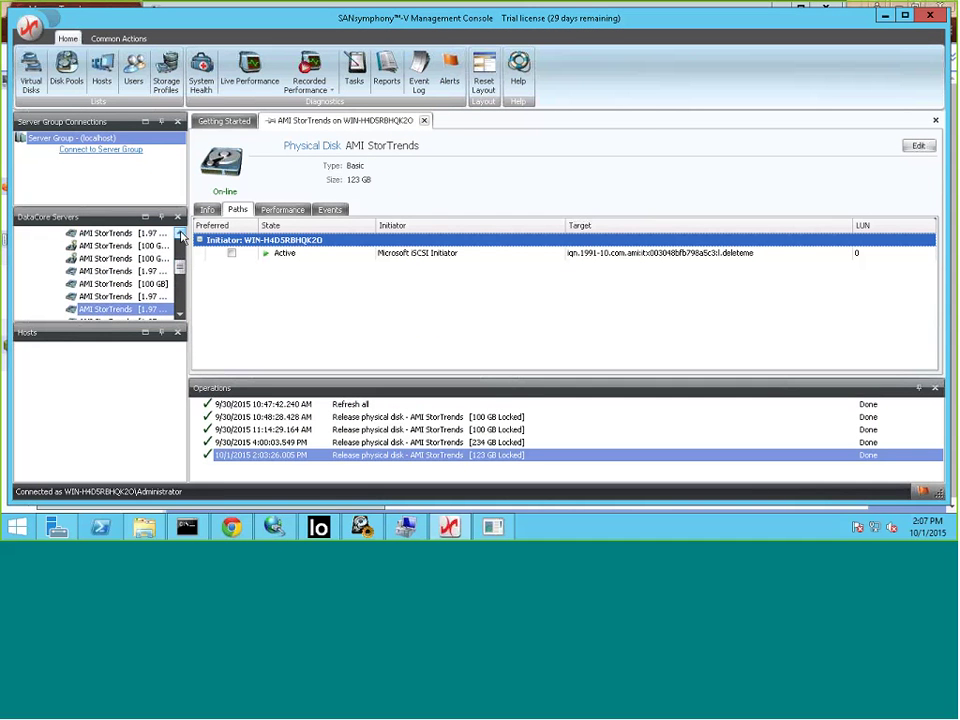
{"action": "left_click", "coordinate": [181, 234]}
{"action": "left_click", "coordinate": [181, 234]}
{"action": "left_click", "coordinate": [181, 234]}
{"action": "left_click", "coordinate": [181, 234]}
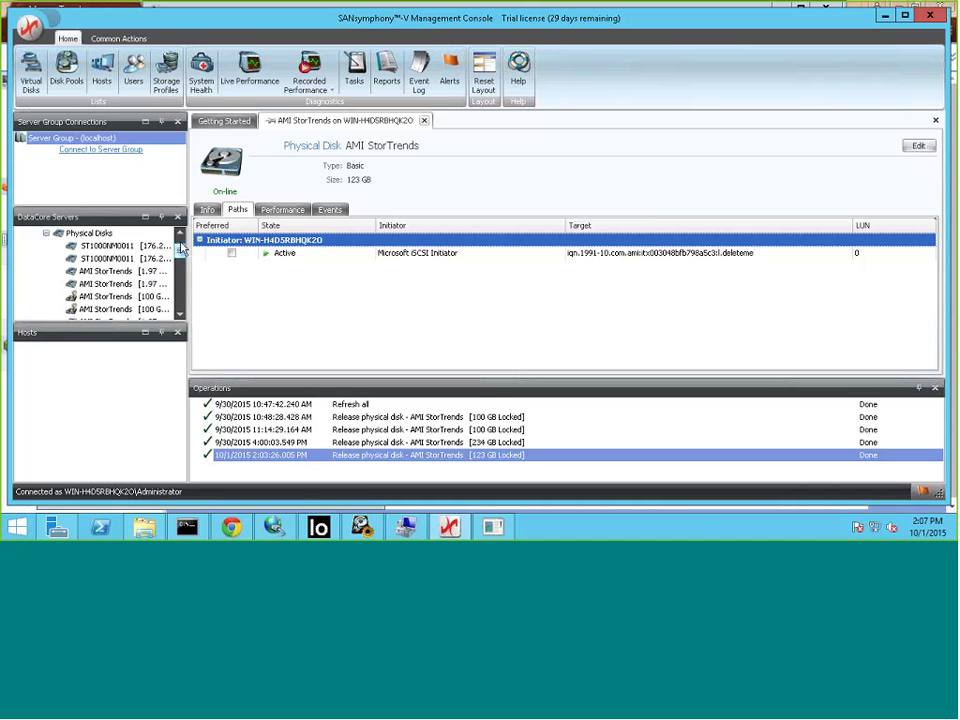
{"action": "left_click", "coordinate": [183, 296]}
{"action": "left_click", "coordinate": [181, 296]}
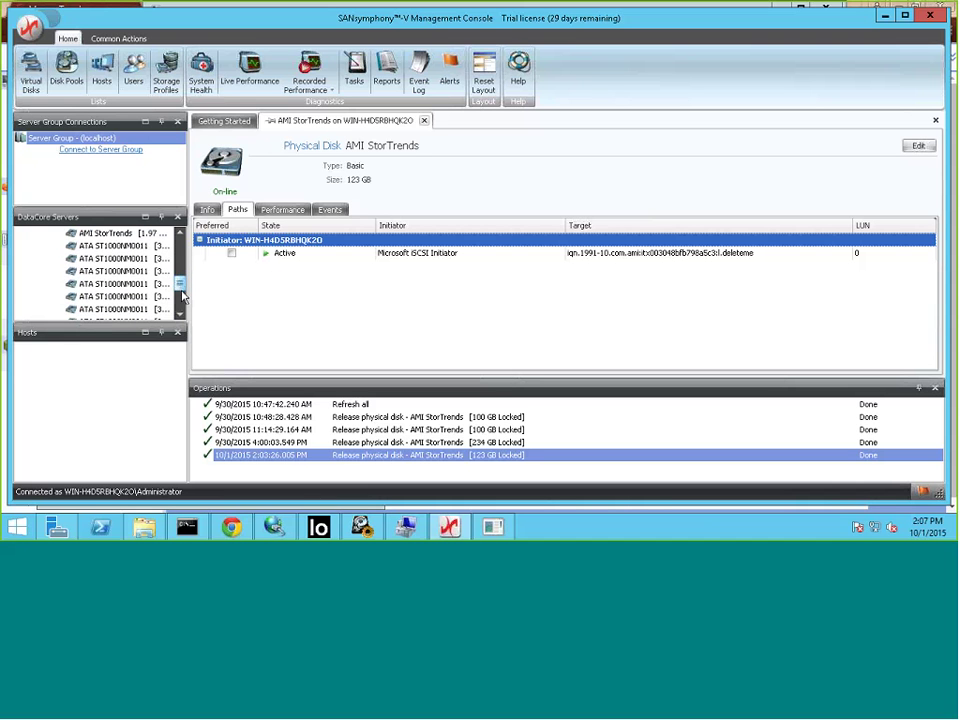
{"action": "left_click", "coordinate": [181, 234]}
{"action": "left_click", "coordinate": [181, 234]}
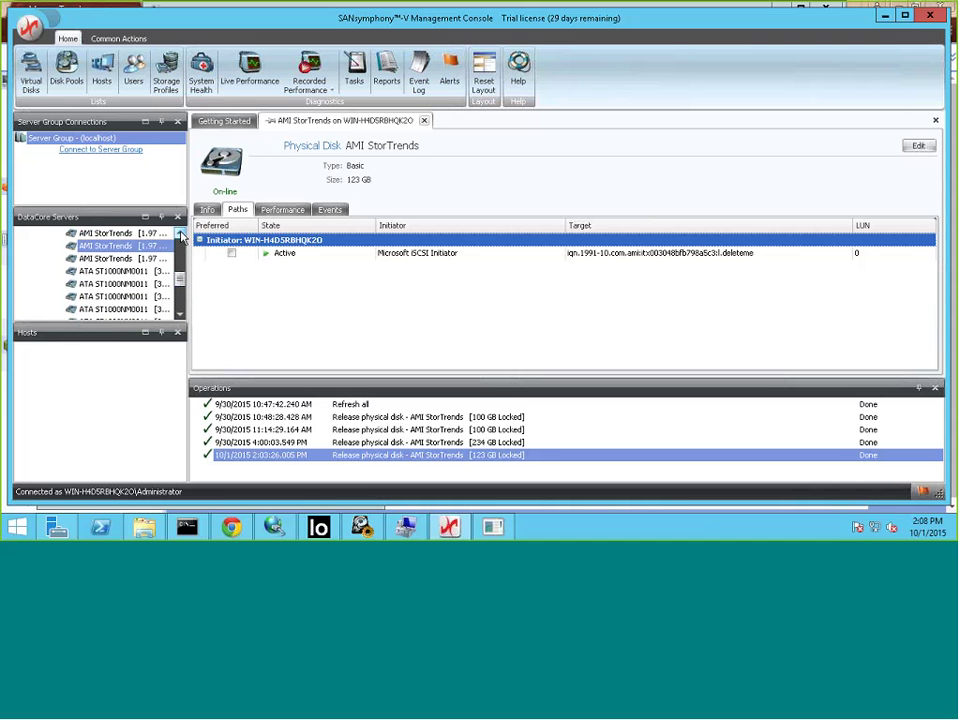
{"action": "left_click", "coordinate": [884, 16]}
Step: Explore the deleteme (G:) partition on Disk 23 from Computer Management and check the contents of New Text Document
{"action": "right_click", "coordinate": [409, 385]}
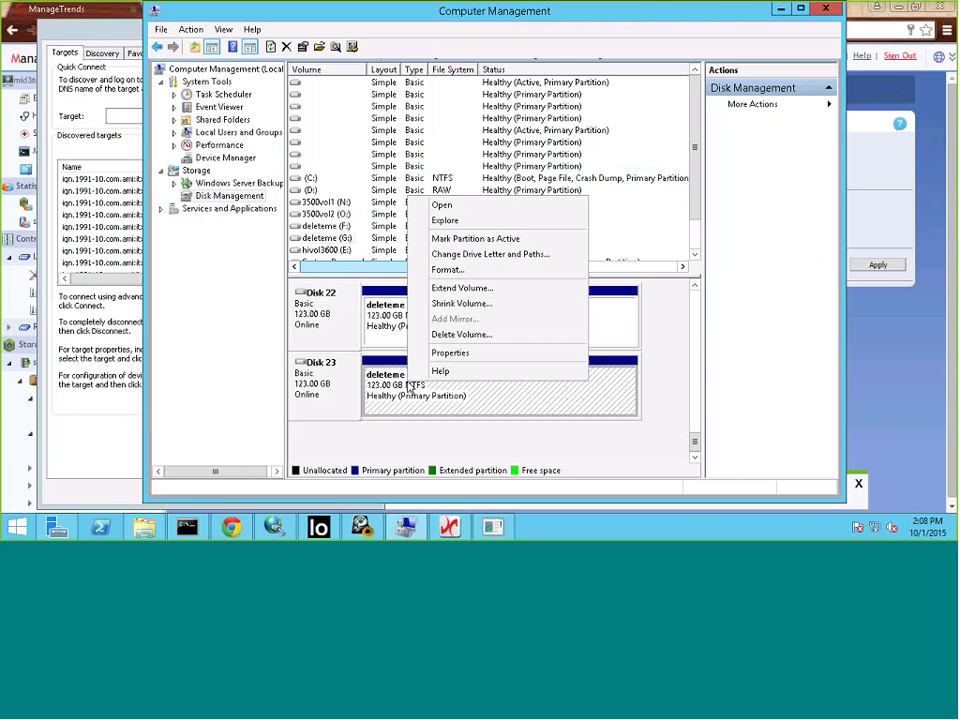
{"action": "left_click", "coordinate": [460, 222]}
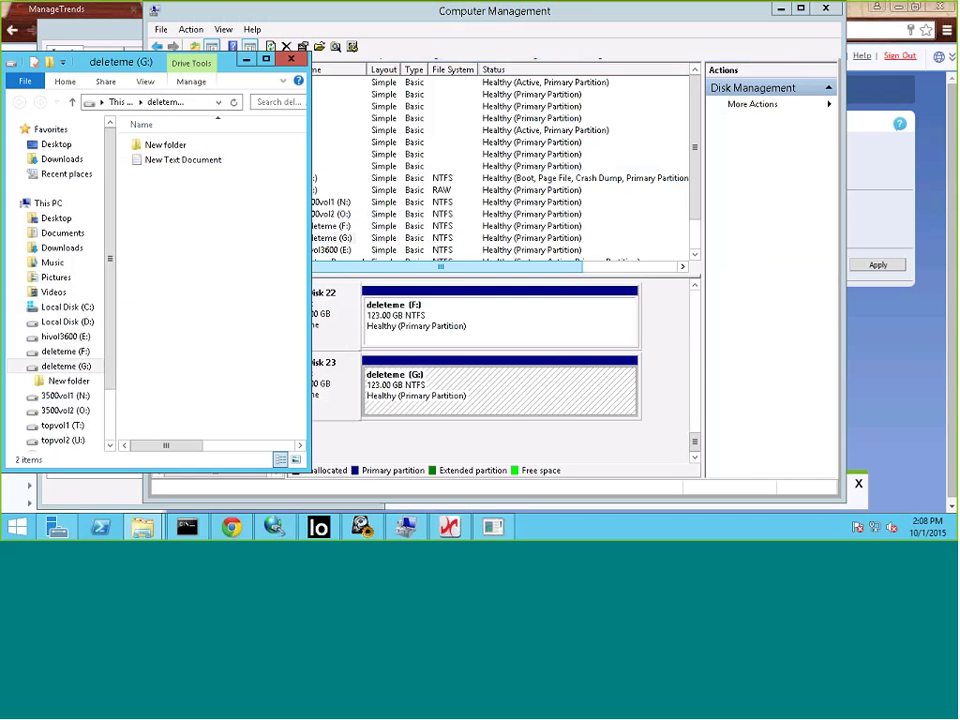
{"action": "left_click_drag", "start_coordinate": [221, 66], "coordinate": [659, 57]}
{"action": "double_click", "coordinate": [630, 152]}
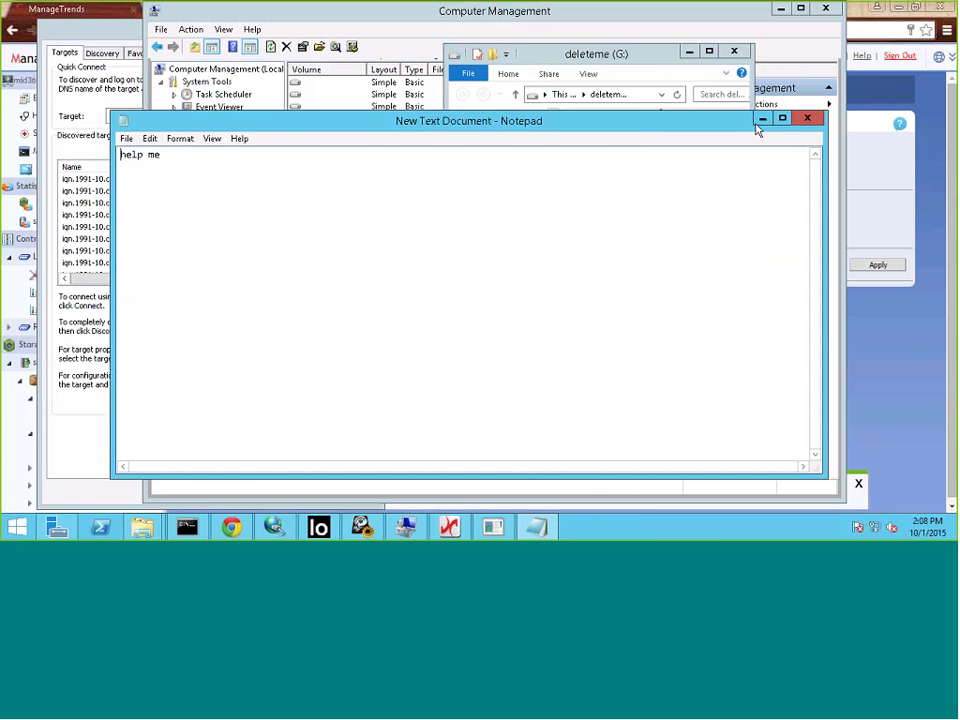
{"action": "left_click", "coordinate": [807, 118]}
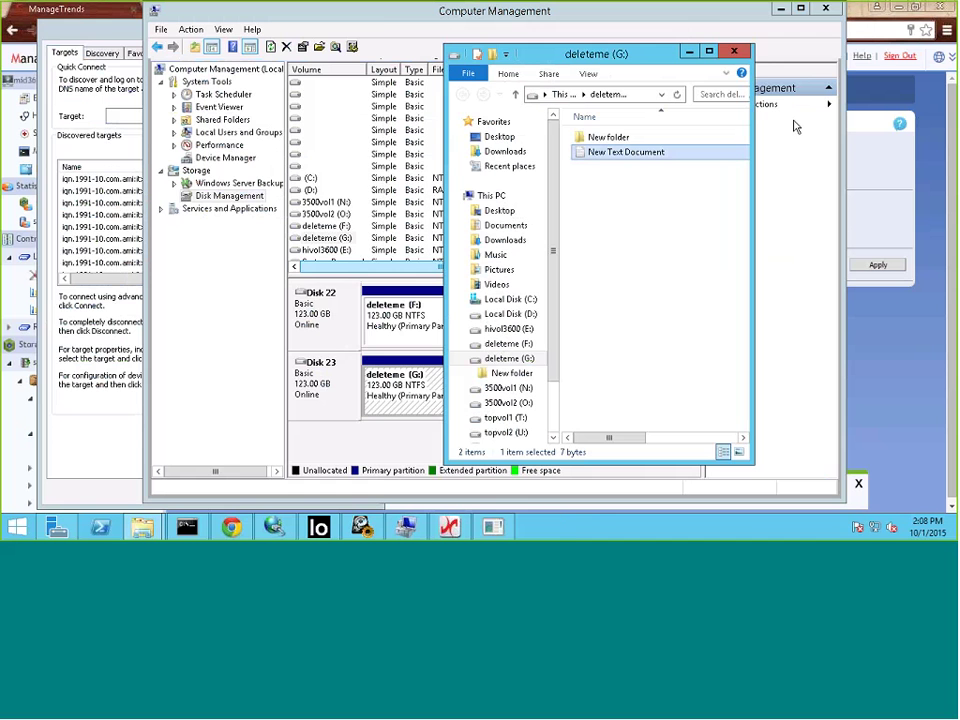
Step: Copy New Text Document from the snapshot drive deleteme (G:) to deleteme (F:) in File Explorer, and close the G: window
{"action": "left_click", "coordinate": [93, 338]}
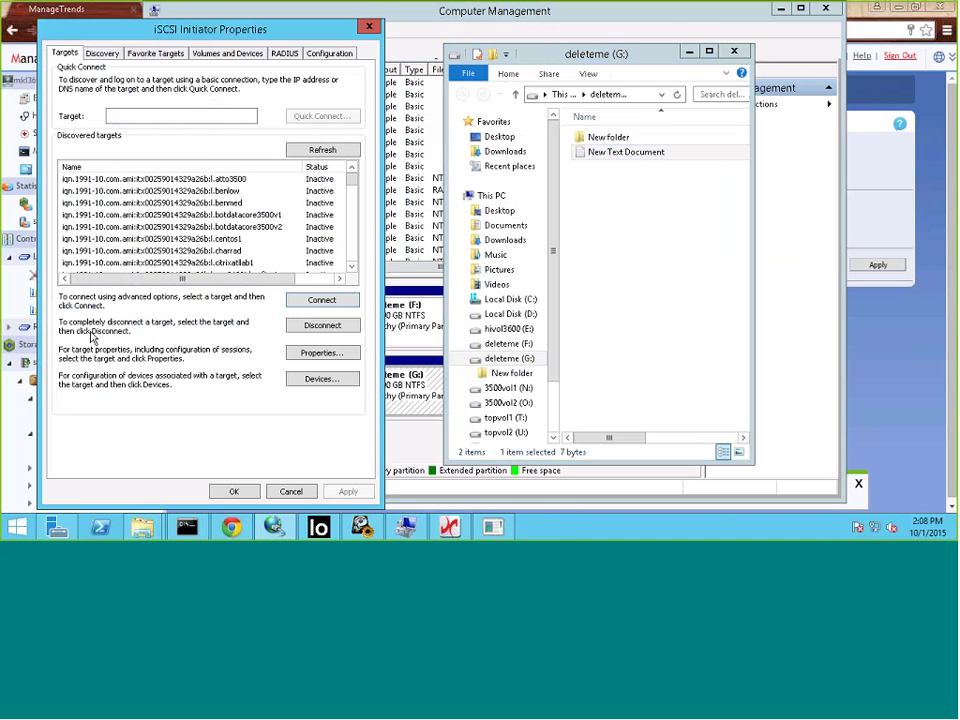
{"action": "left_click", "coordinate": [369, 26]}
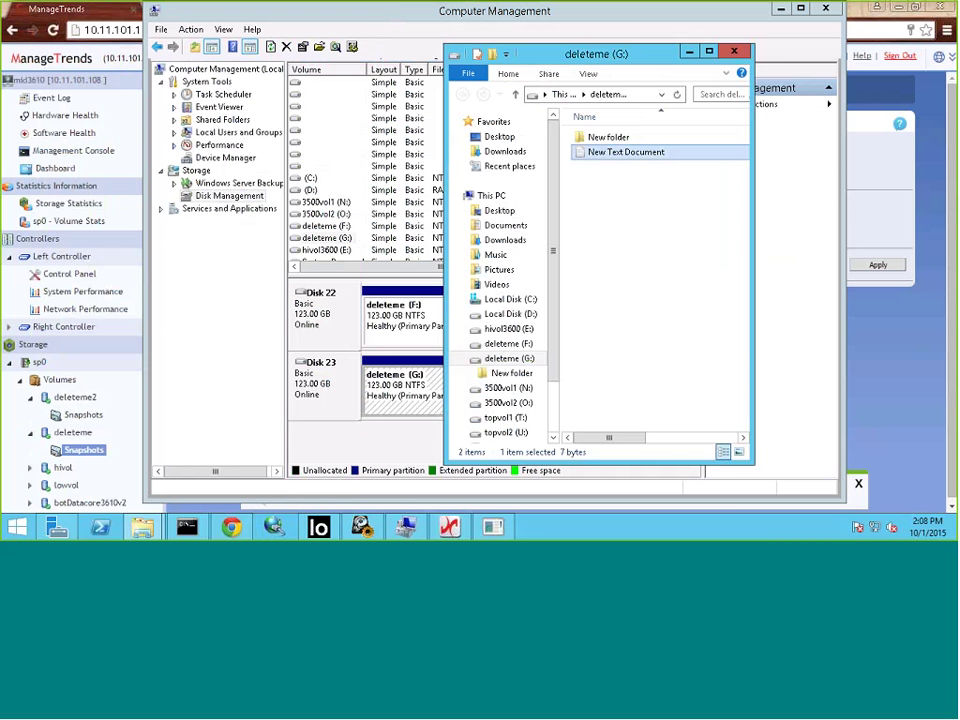
{"action": "left_click", "coordinate": [780, 9]}
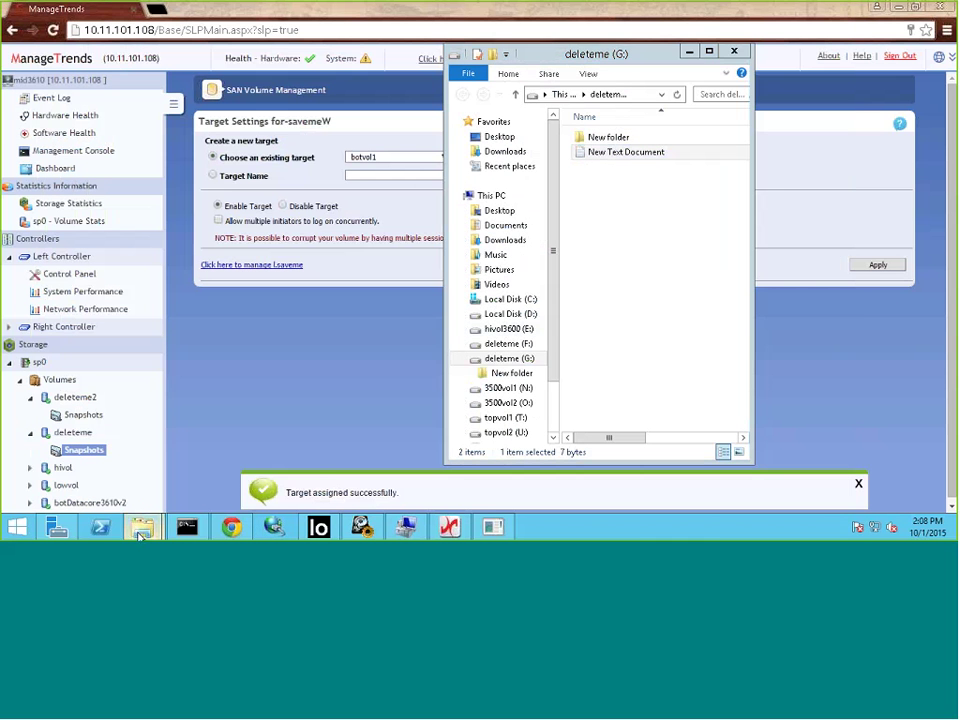
{"action": "mouse_move", "coordinate": [141, 531]}
{"action": "left_click", "coordinate": [81, 476]}
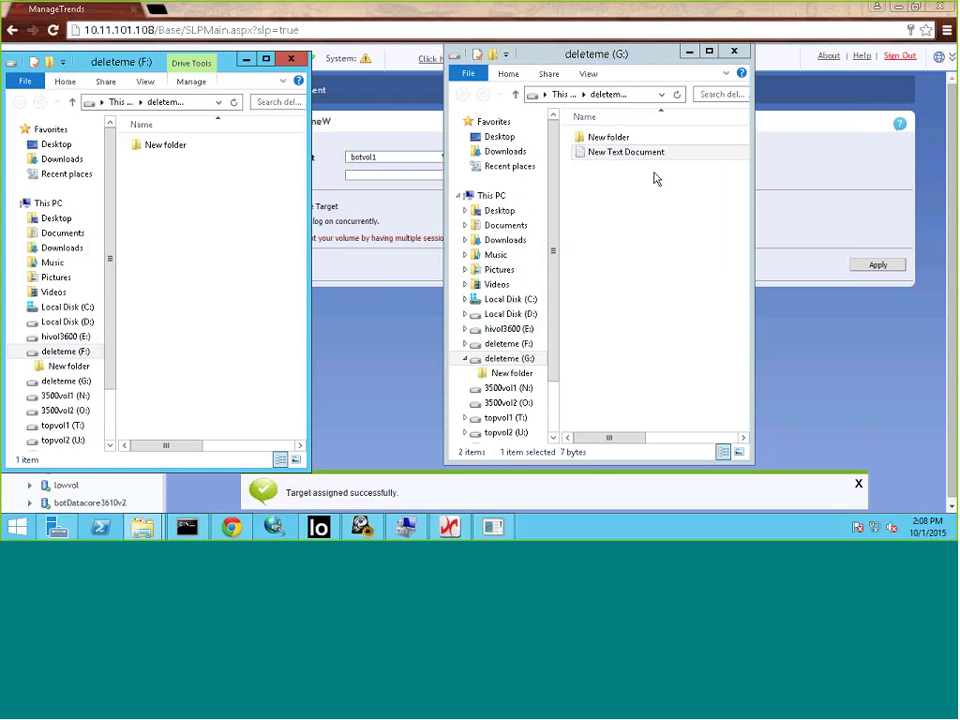
{"action": "left_click_drag", "start_coordinate": [640, 155], "coordinate": [223, 281]}
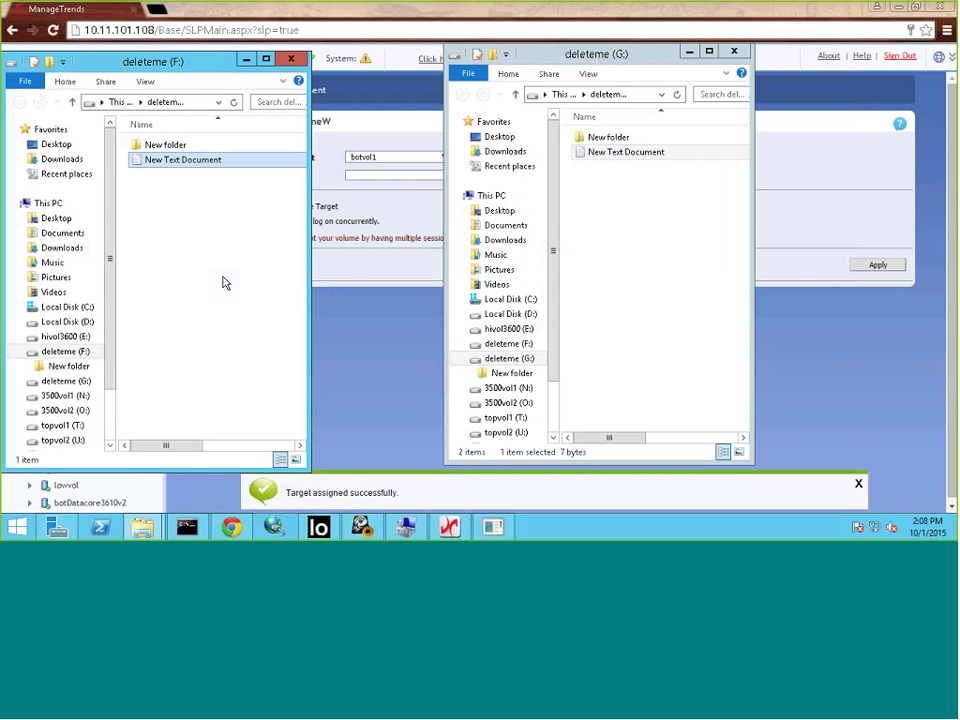
{"action": "left_click", "coordinate": [640, 228]}
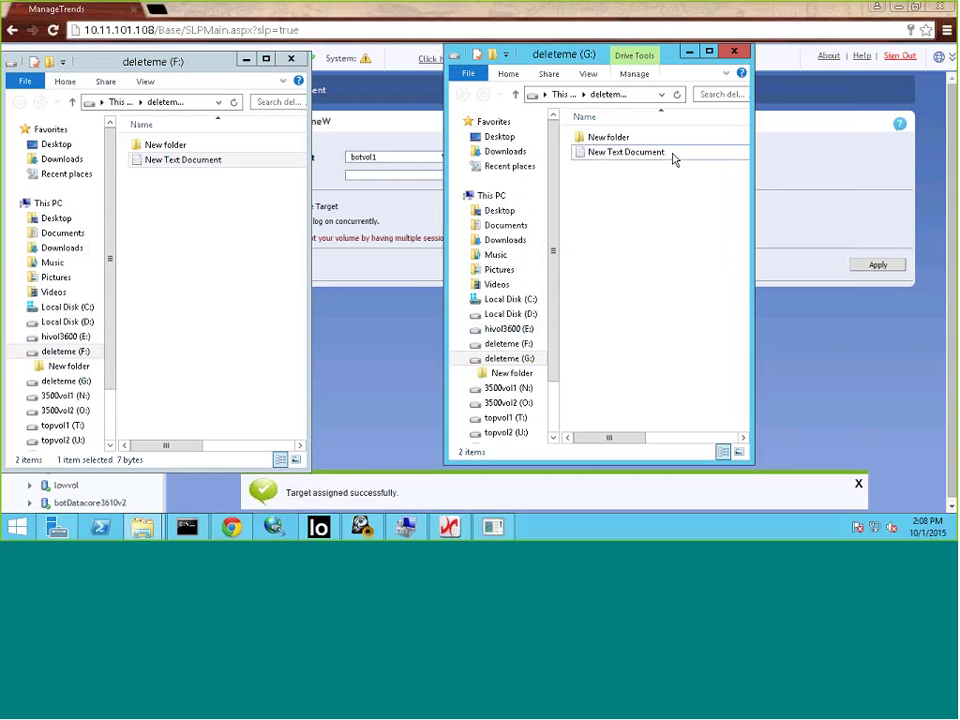
{"action": "left_click", "coordinate": [734, 51]}
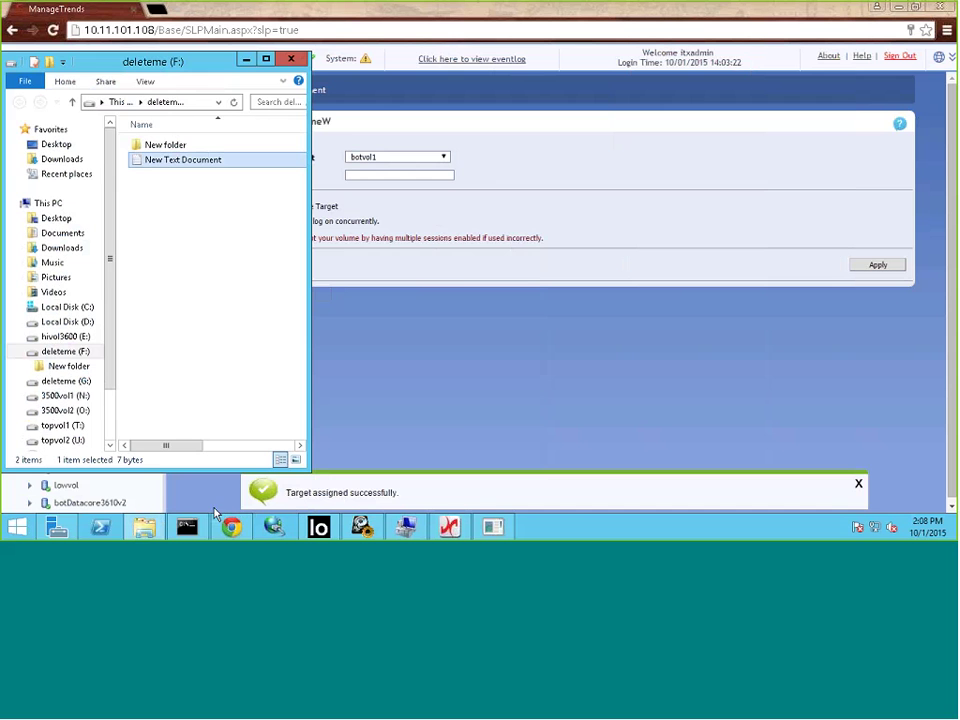
Step: Switch to Computer Management and take Disk 23, the deleteme (G:) snapshot disk, offline in Disk Management
{"action": "left_click", "coordinate": [274, 527]}
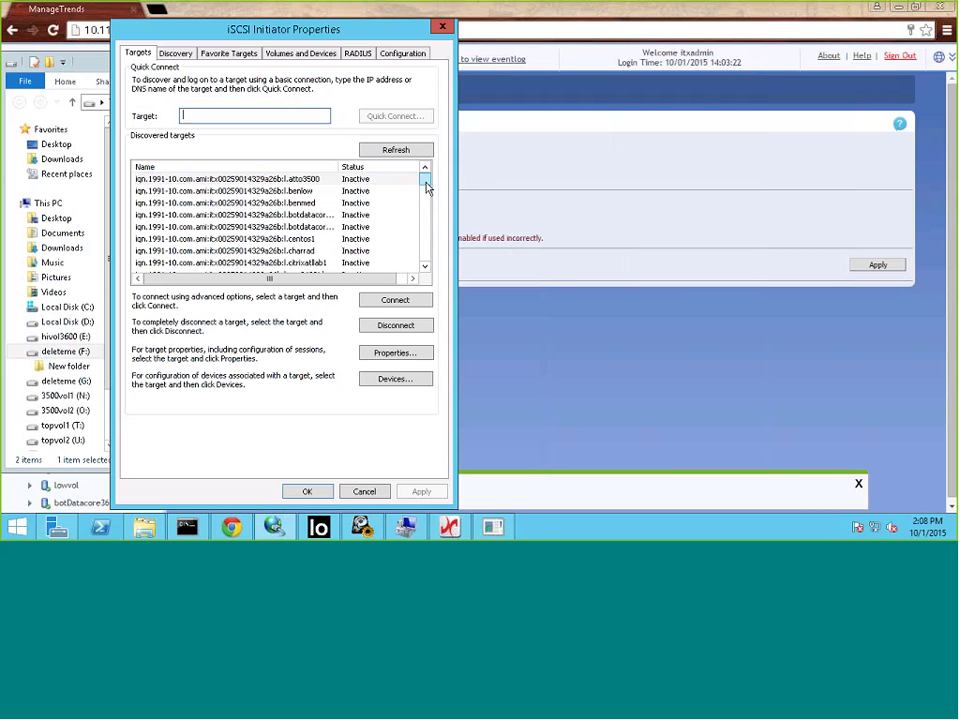
{"action": "left_click_drag", "start_coordinate": [429, 186], "coordinate": [426, 250]}
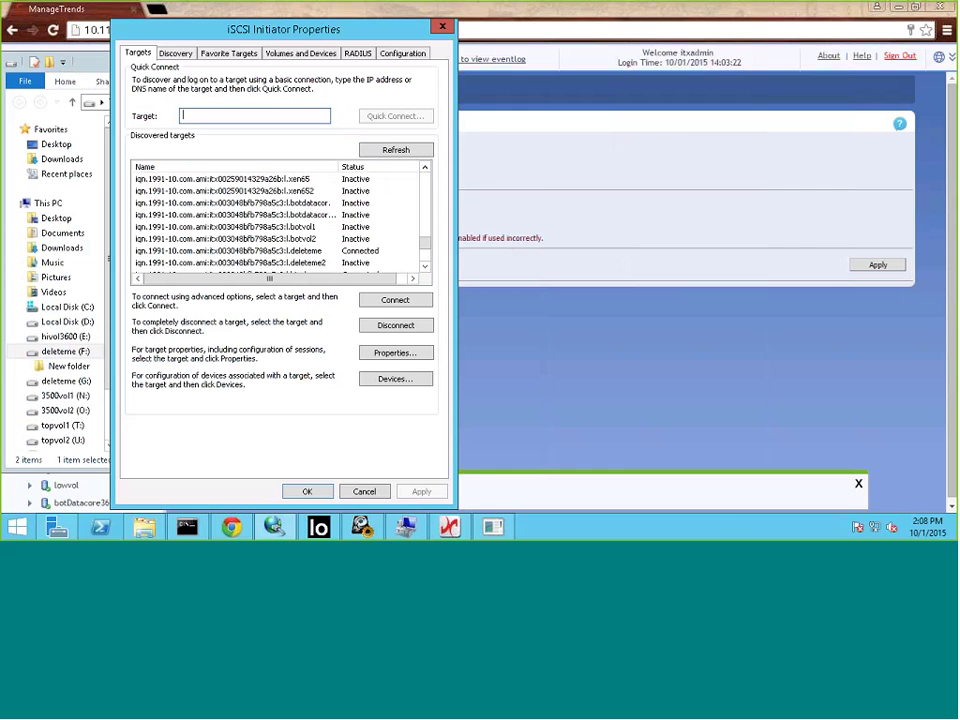
{"action": "left_click", "coordinate": [405, 527]}
{"action": "right_click", "coordinate": [322, 395]}
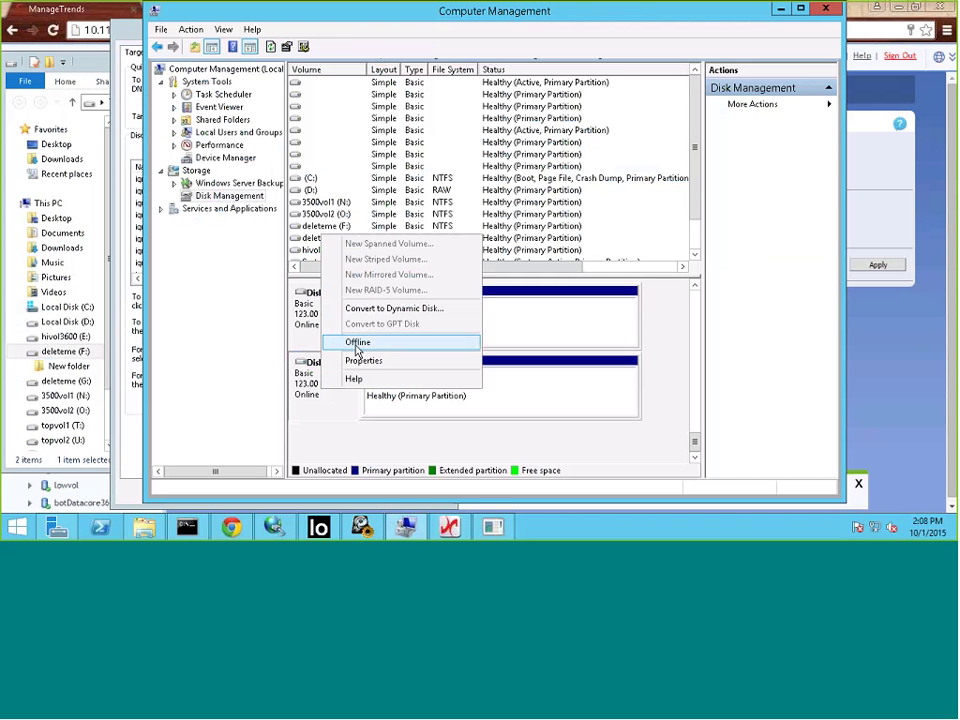
{"action": "left_click", "coordinate": [356, 346]}
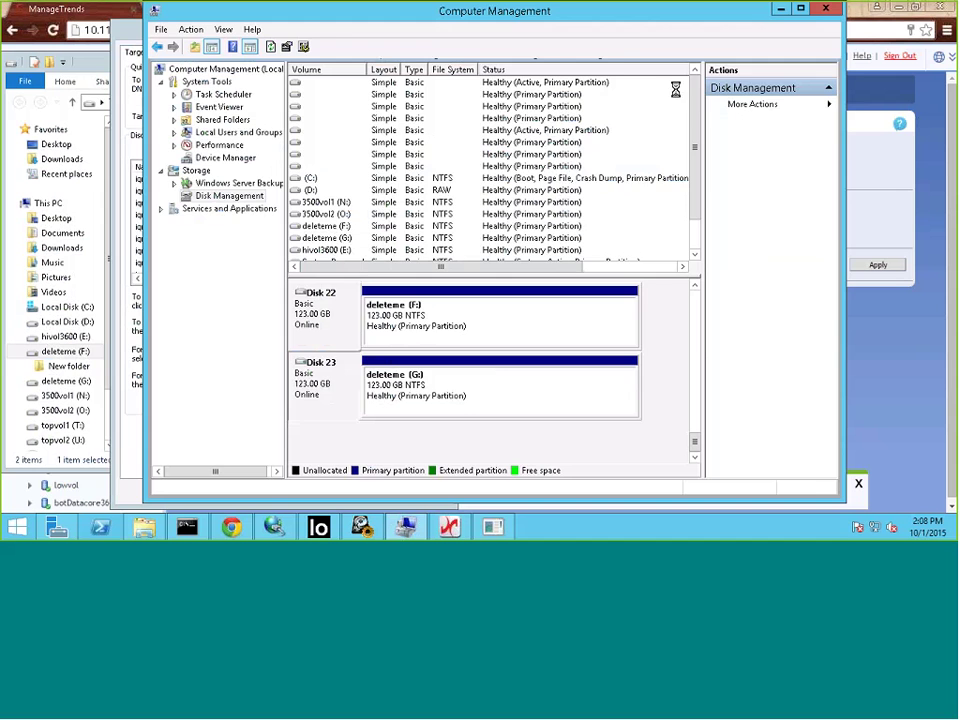
{"action": "left_click", "coordinate": [780, 9]}
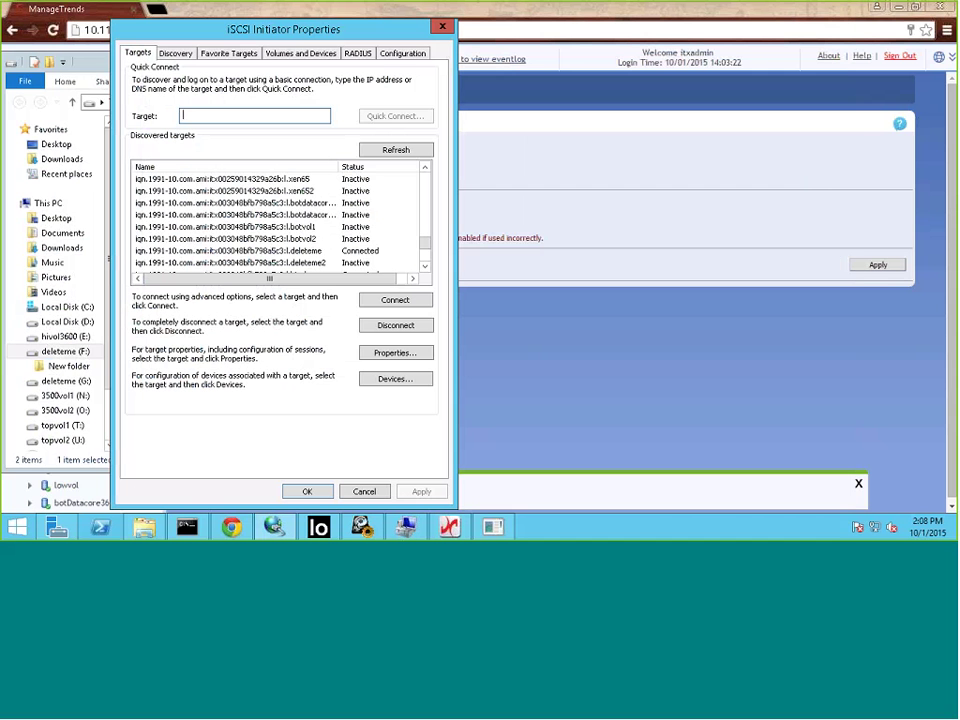
Step: Try to disconnect the saveme target from all sessions in the iSCSI Initiator
{"action": "left_click", "coordinate": [423, 255]}
{"action": "left_click_drag", "start_coordinate": [427, 255], "coordinate": [427, 265]}
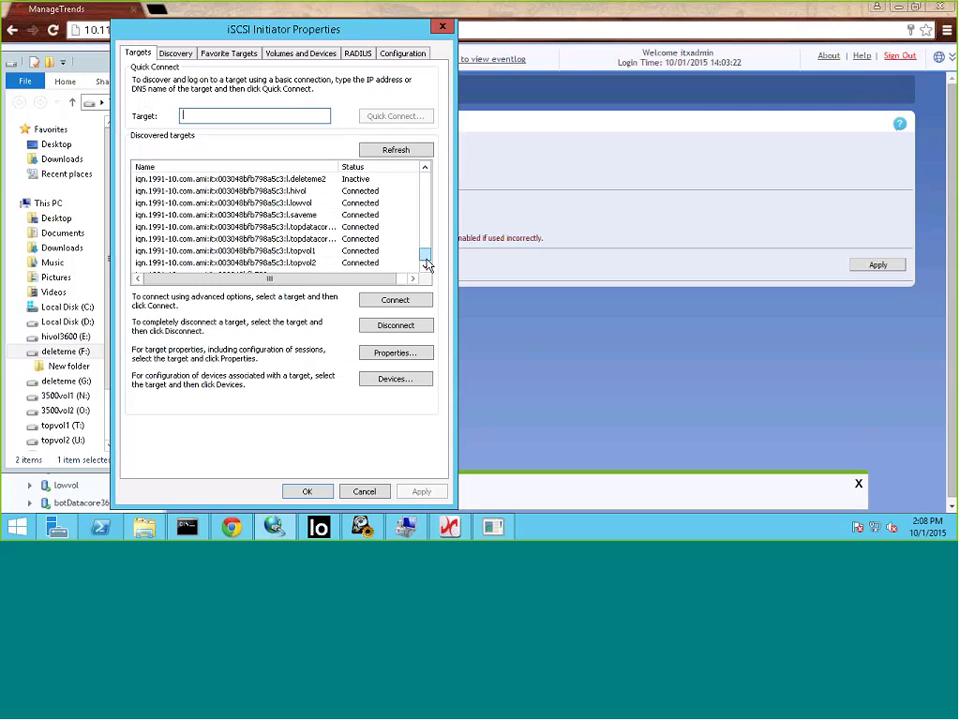
{"action": "left_click", "coordinate": [385, 216]}
{"action": "left_click", "coordinate": [396, 325]}
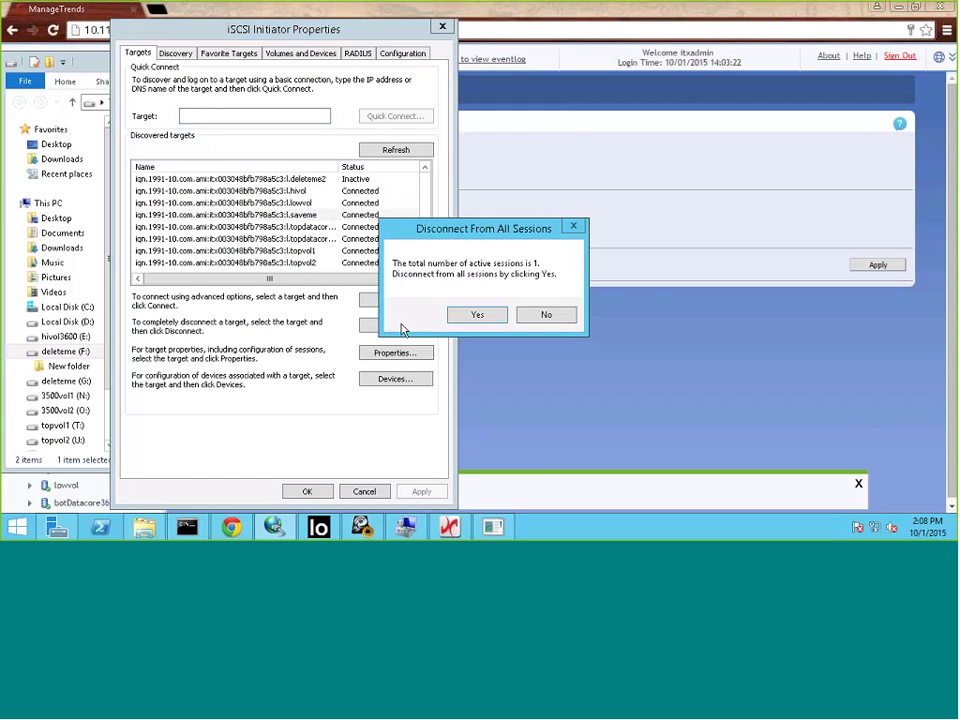
{"action": "left_click", "coordinate": [477, 316]}
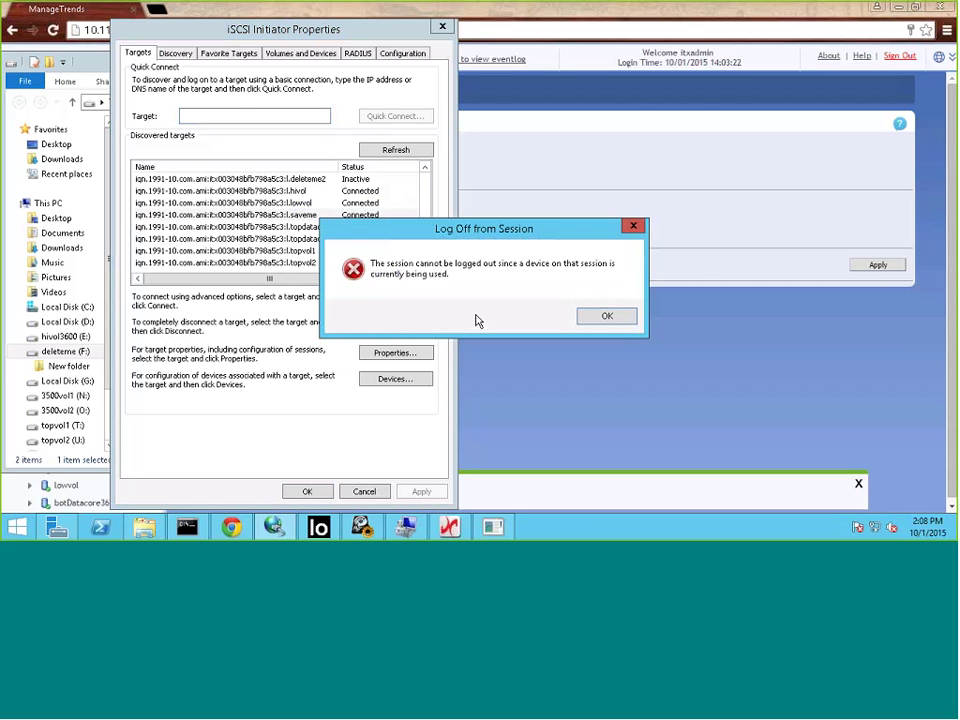
{"action": "left_click", "coordinate": [610, 315]}
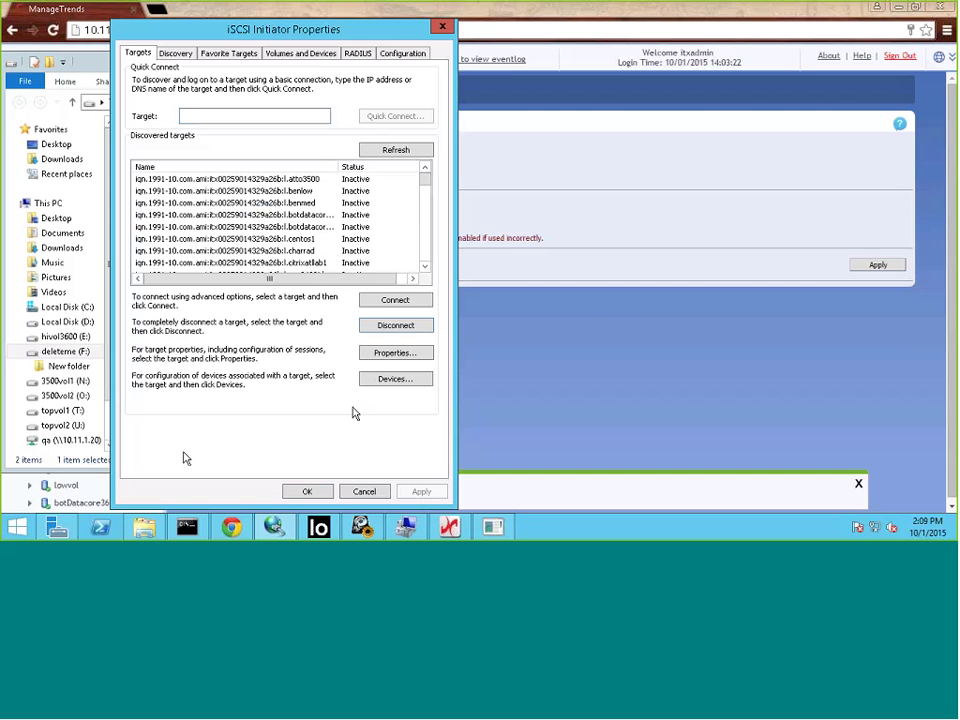
Step: Switch to File Explorer, check the contents of the recovered New Text Document on deleteme (F:), and close the document, Explorer and iSCSI Initiator windows
{"action": "left_click", "coordinate": [144, 527]}
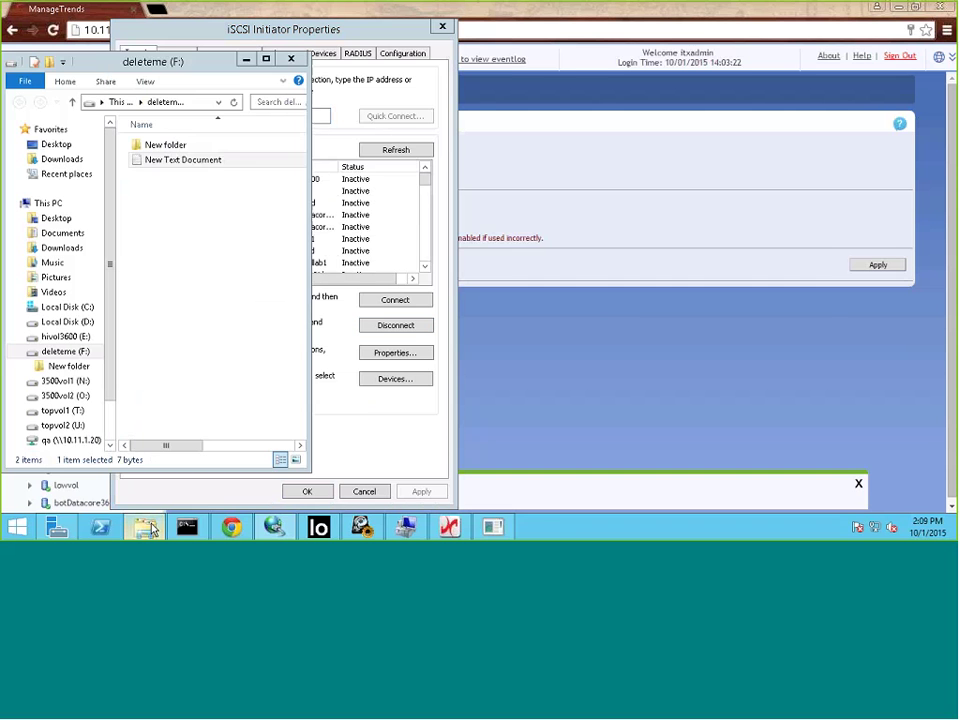
{"action": "double_click", "coordinate": [203, 170]}
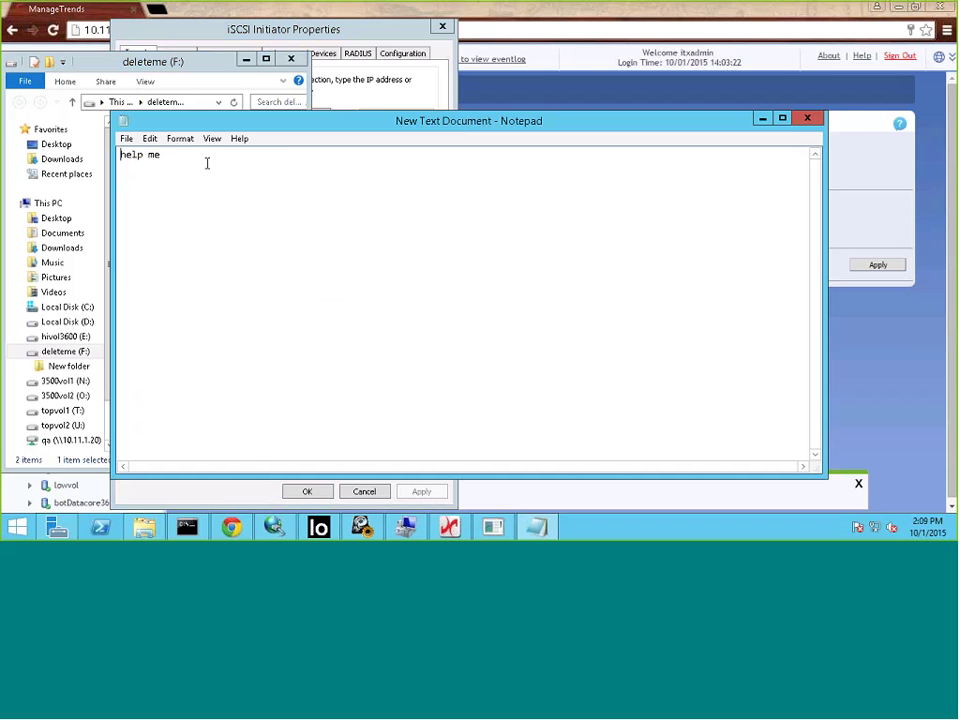
{"action": "left_click", "coordinate": [810, 120]}
{"action": "left_click", "coordinate": [291, 60]}
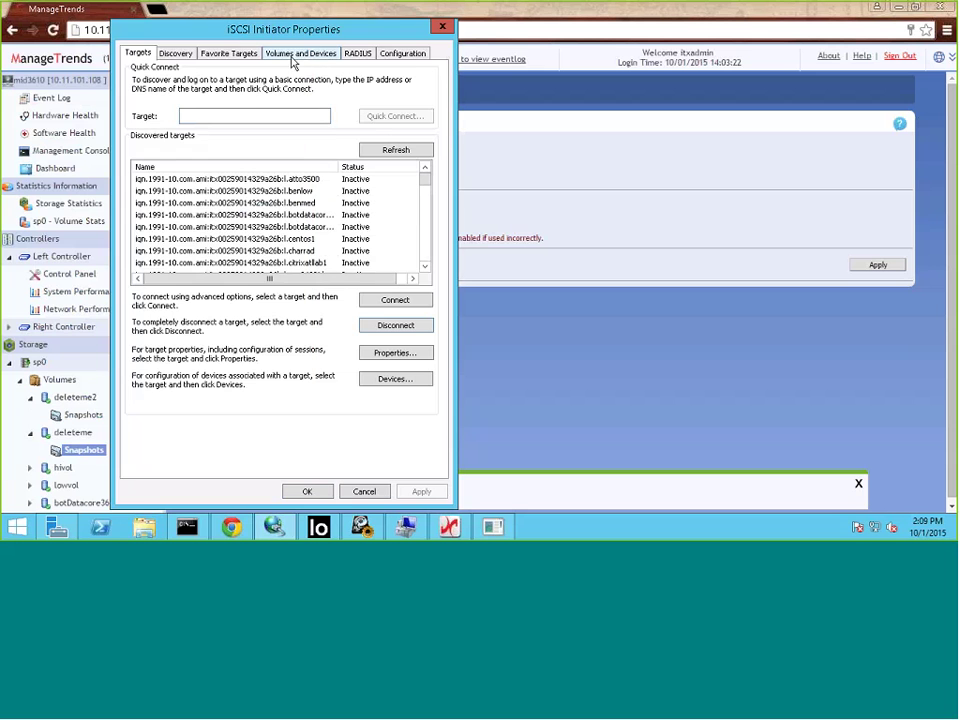
{"action": "left_click", "coordinate": [443, 28]}
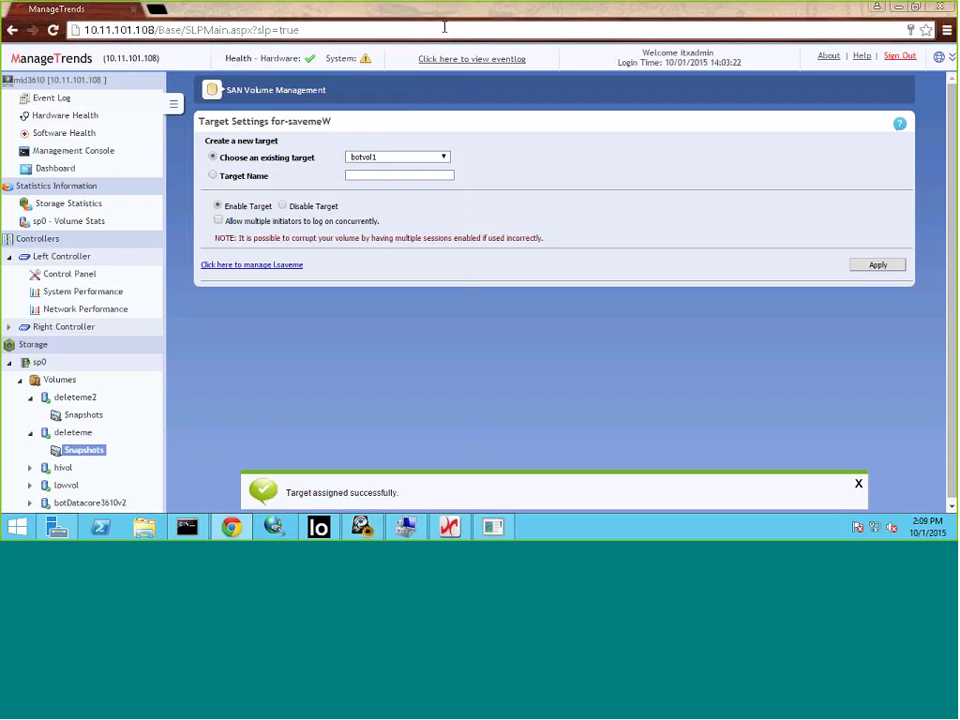